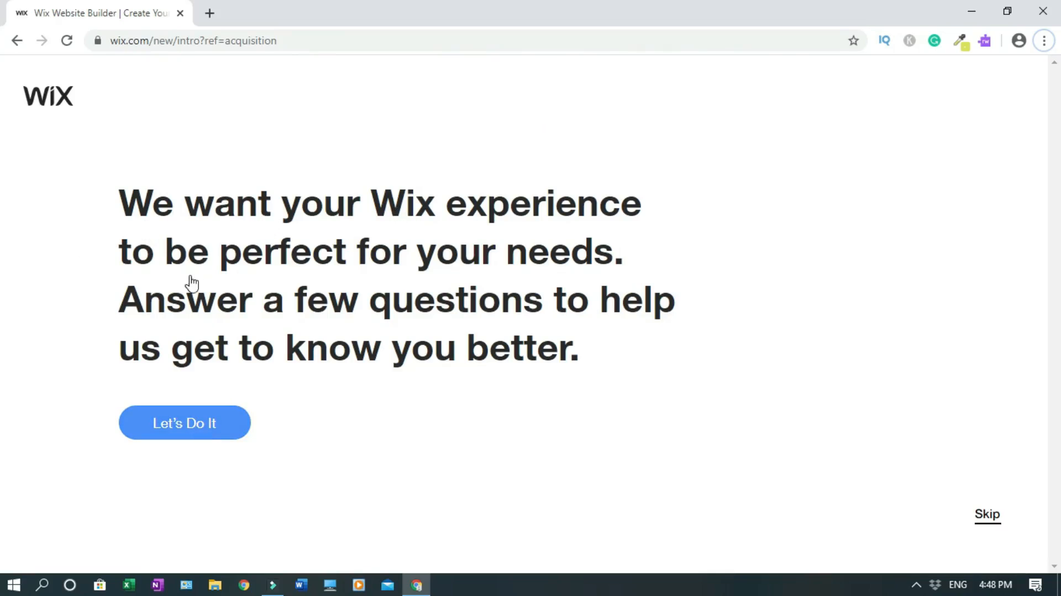
Skip the introductory questions, choose to build the website from a template, and browse the most popular templates.
left_click(988, 517)
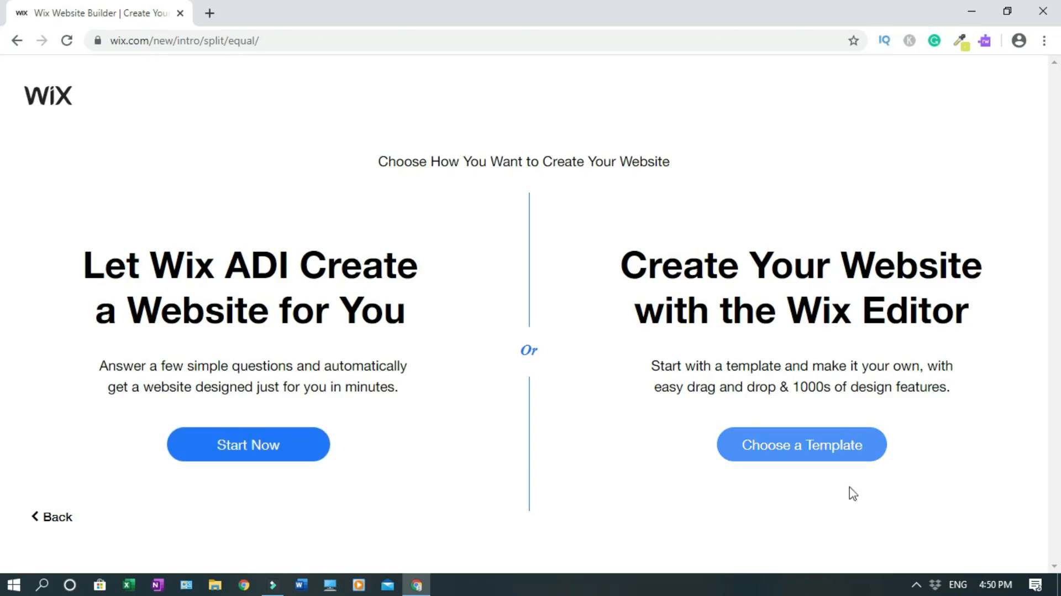
left_click(820, 458)
scroll(3, 160, "down", 3)
scroll(4, 160, "up", 3)
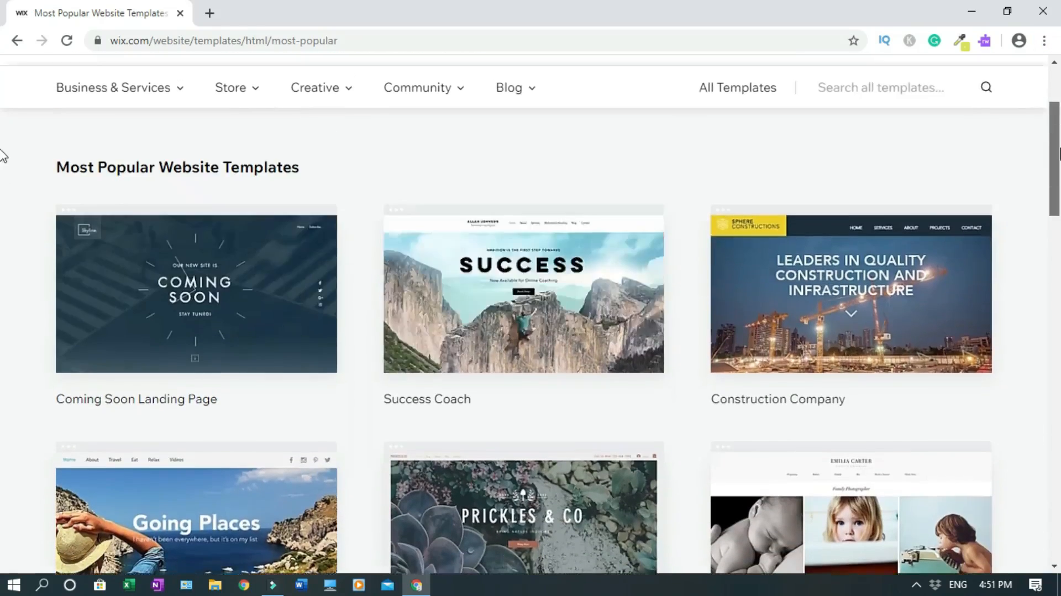
left_click(98, 171)
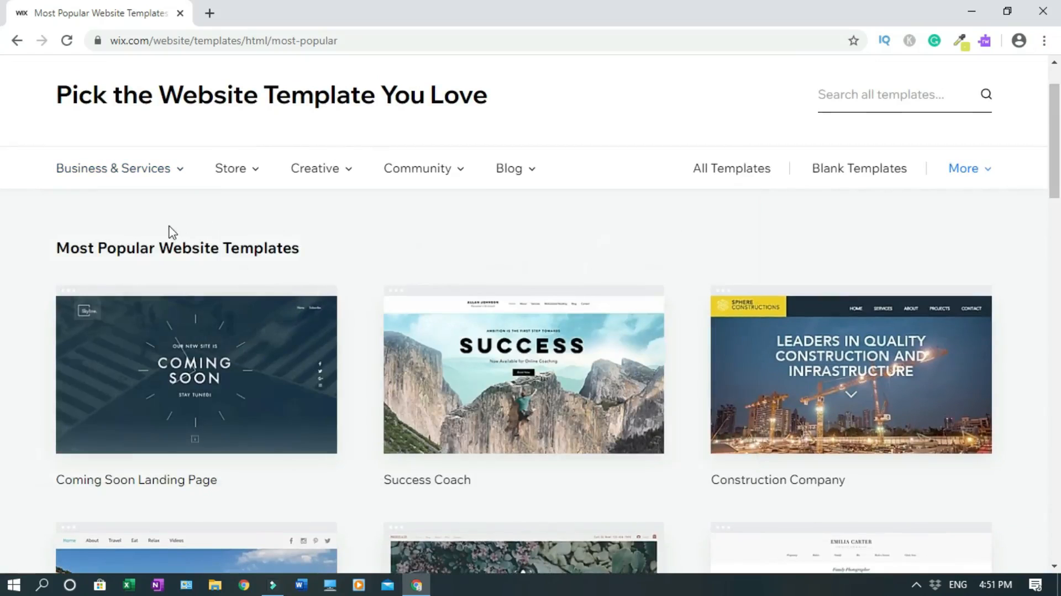
scroll(2, 171, "down", 10)
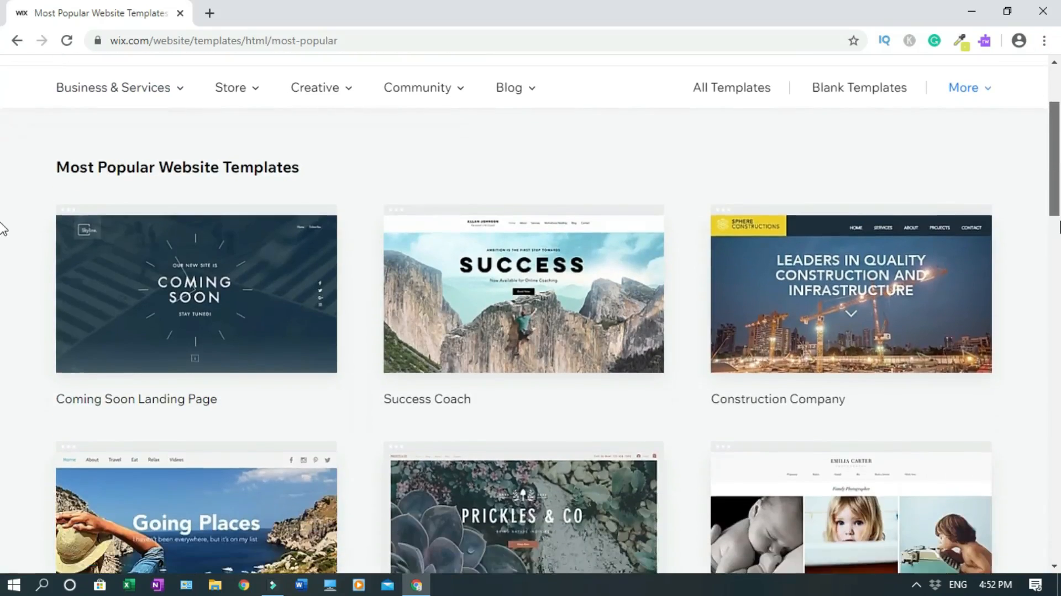
scroll(2, 332, "down", 8)
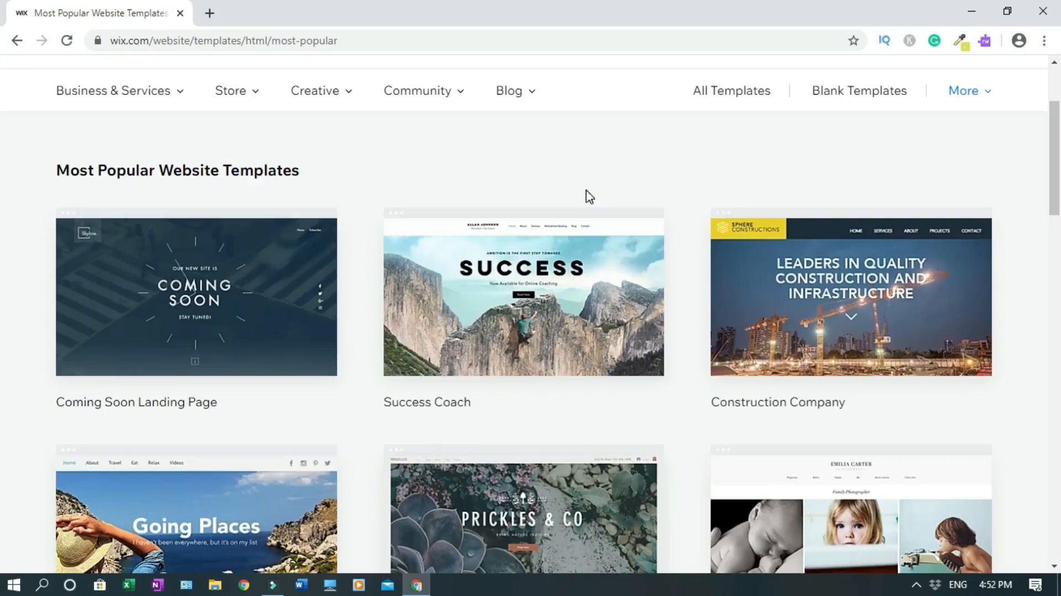
Open the preview of the Success Coach template and dismiss the starting-point popup.
mouse_move(500, 317)
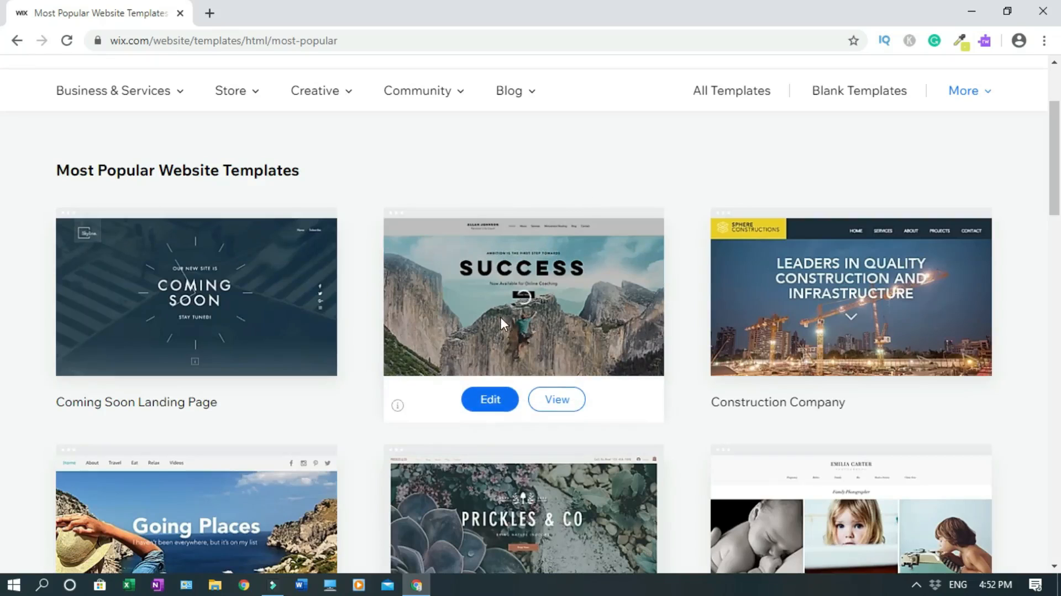
left_click(558, 400)
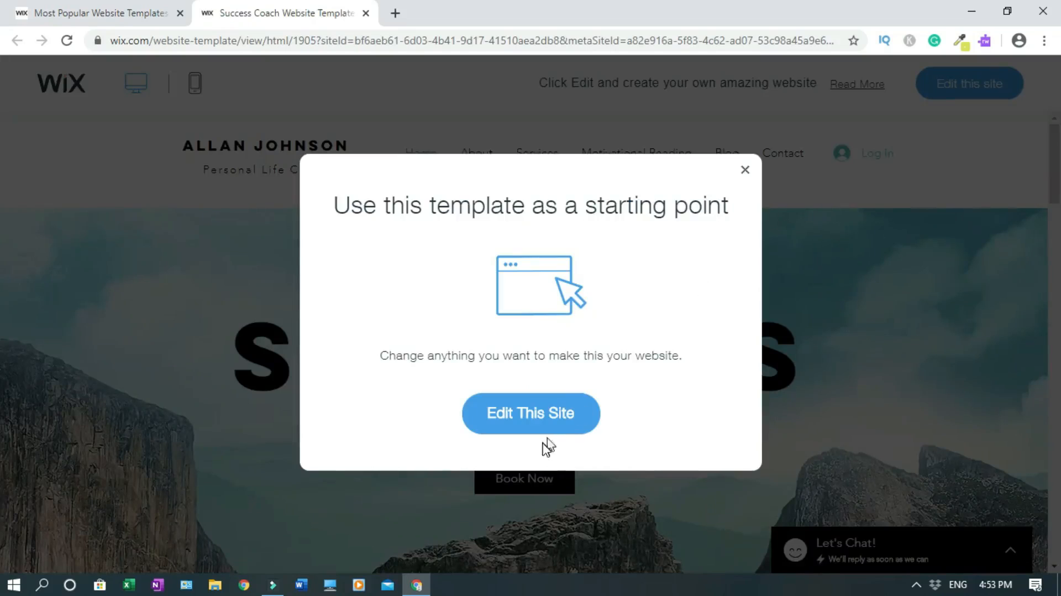
left_click(745, 170)
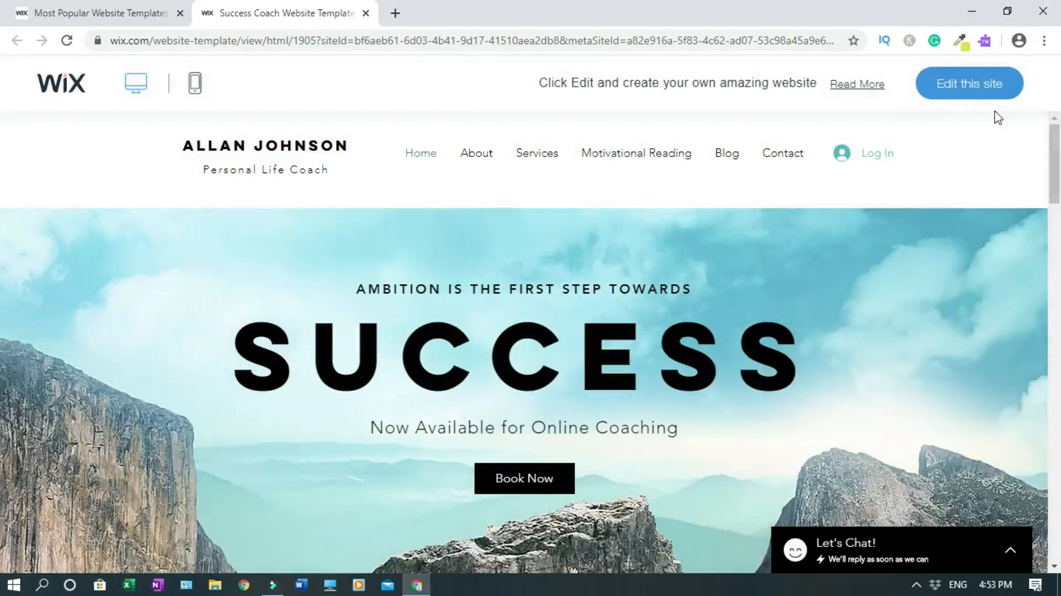
Look through the template's desktop preview from the hero section down to the contact form and back up.
scroll(2, 168, "down", 2)
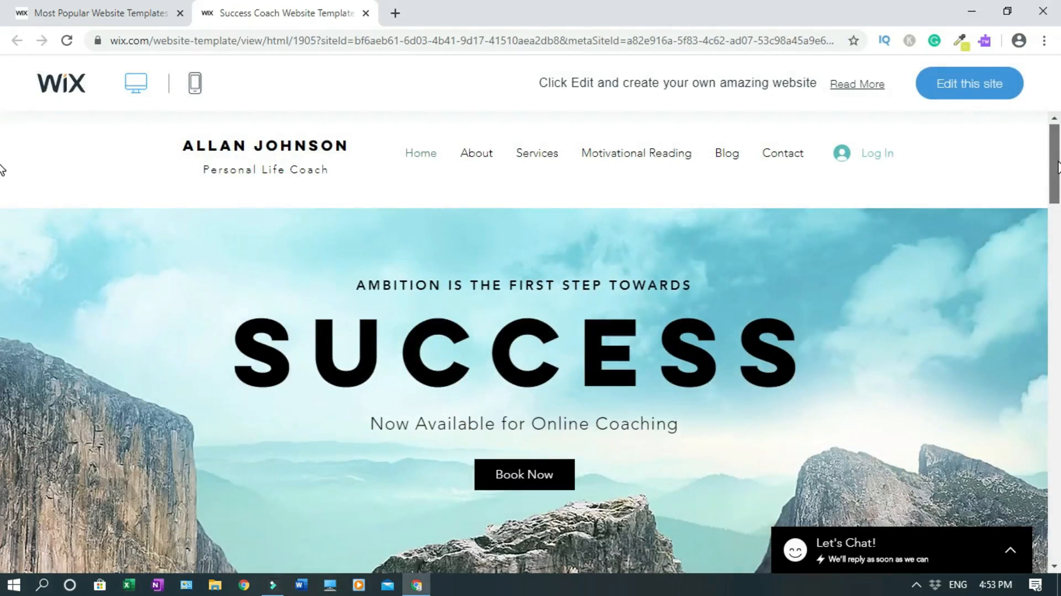
scroll(2, 194, "down", 5)
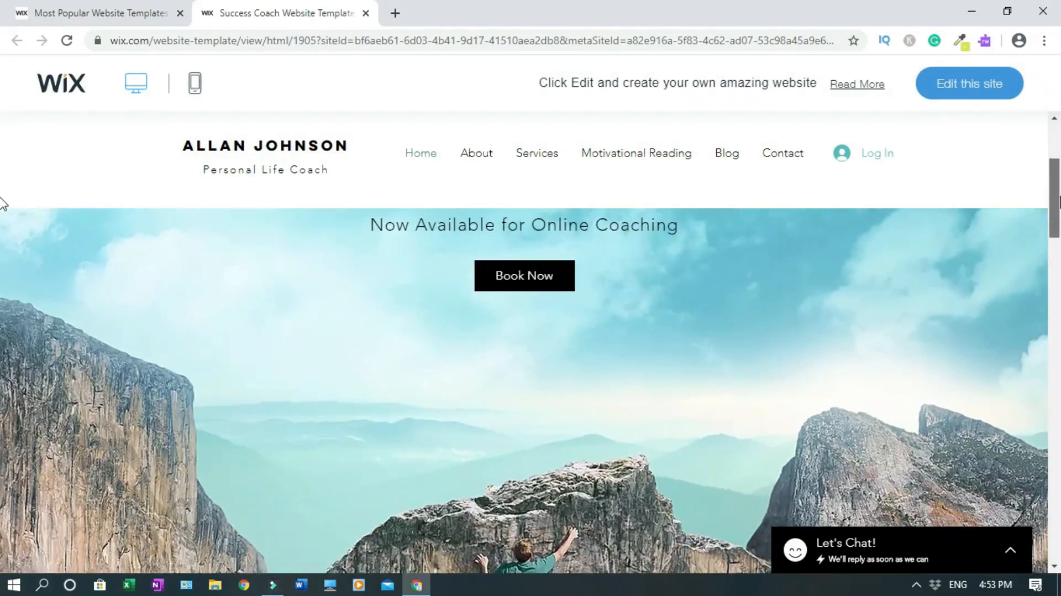
scroll(2, 308, "down", 7)
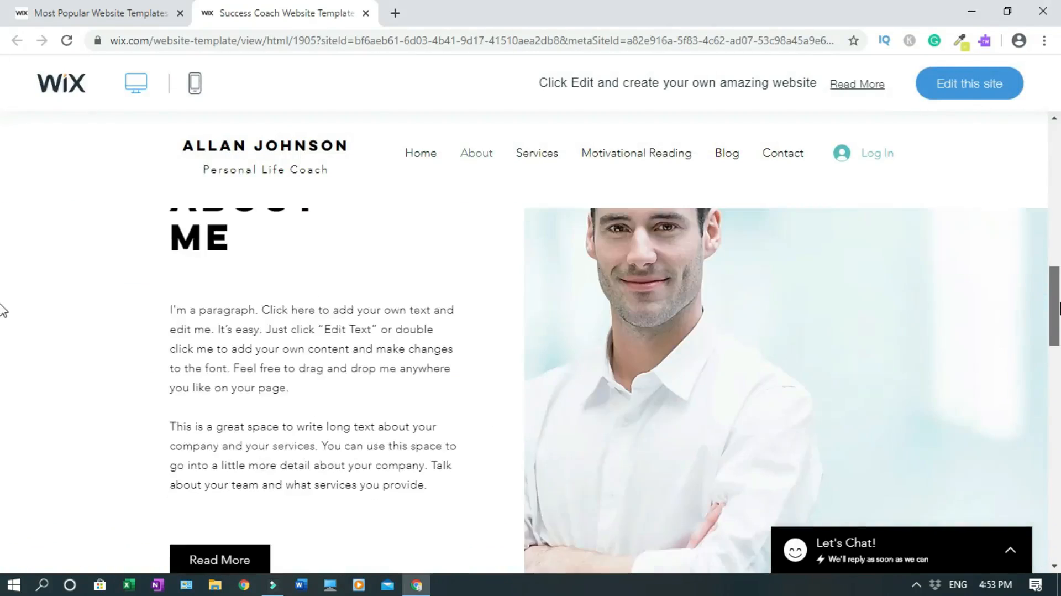
scroll(2, 362, "down", 9)
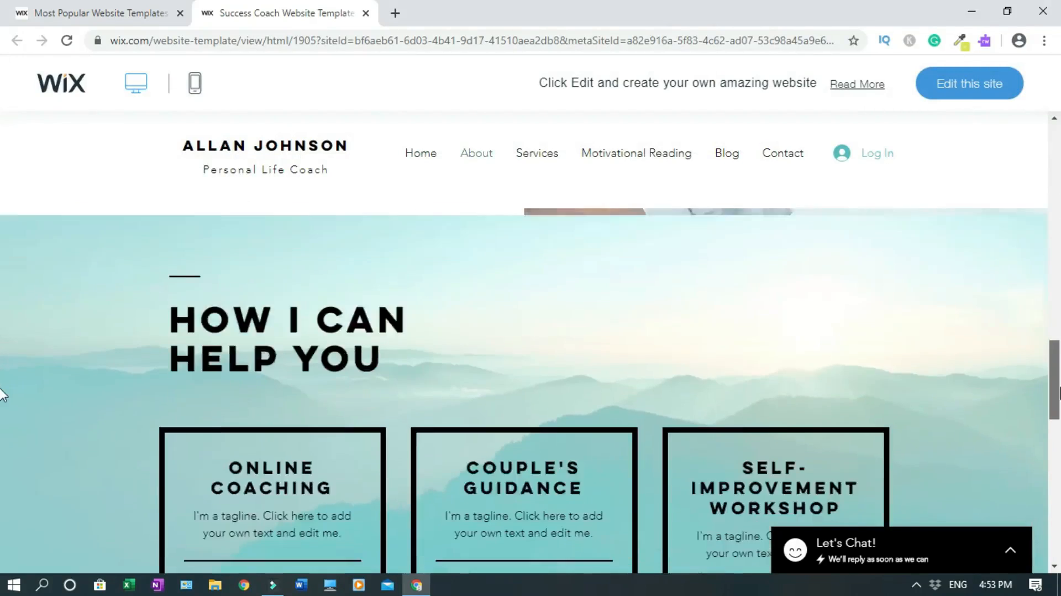
scroll(1, 461, "down", 8)
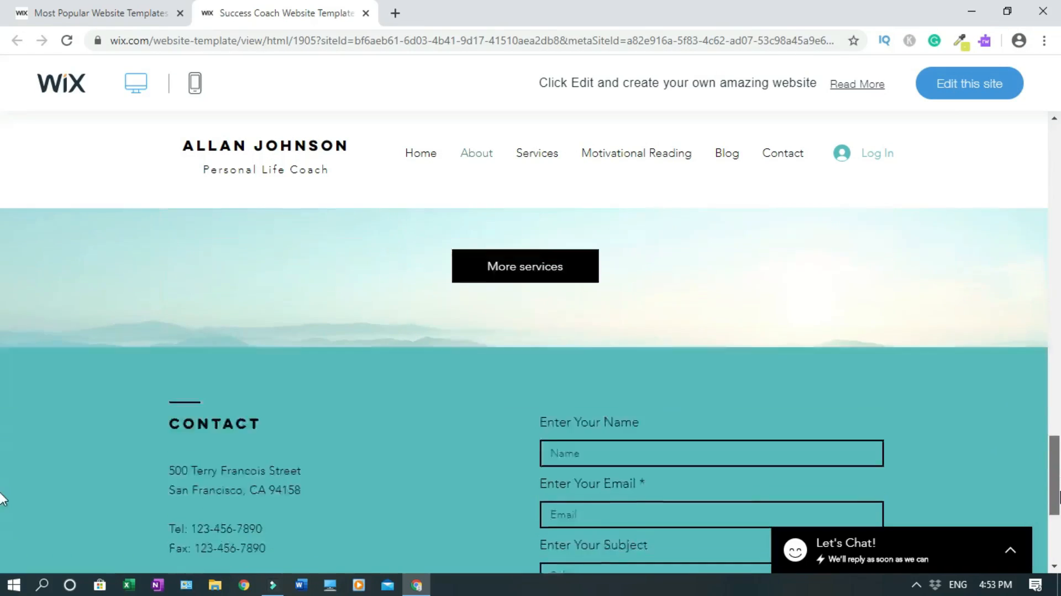
scroll(1, 428, "up", 6)
scroll(2, 428, "up", 15)
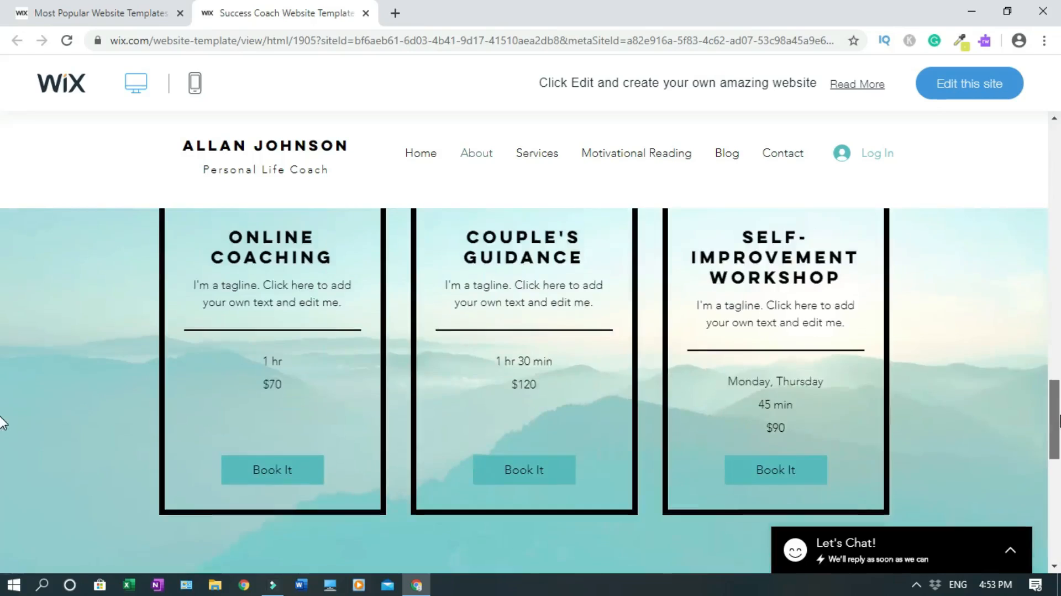
scroll(2, 145, "up", 3)
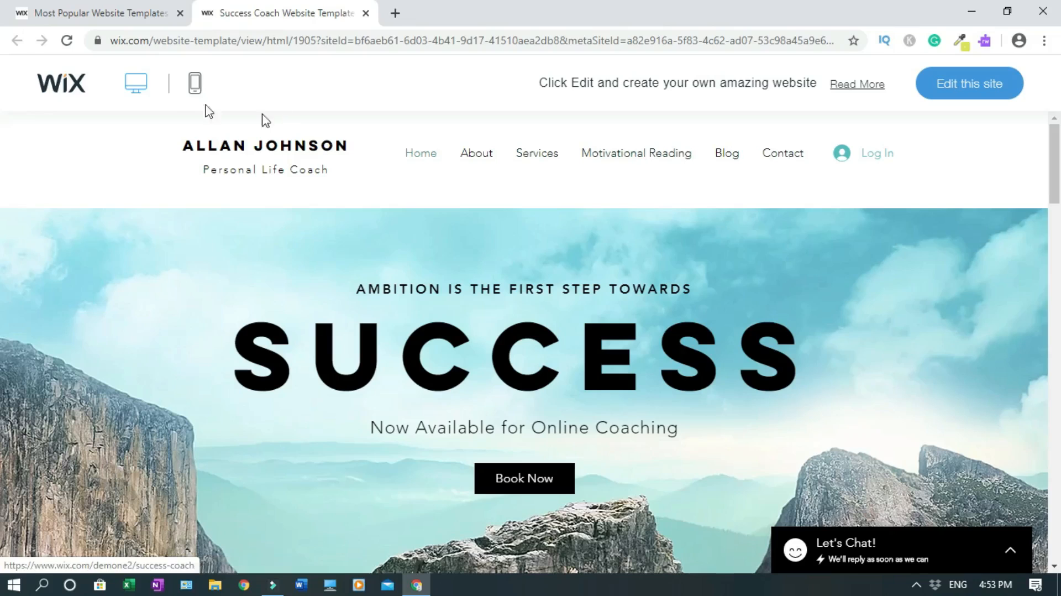
Examine the template's mobile preview down to the end of its contact form.
left_click(195, 92)
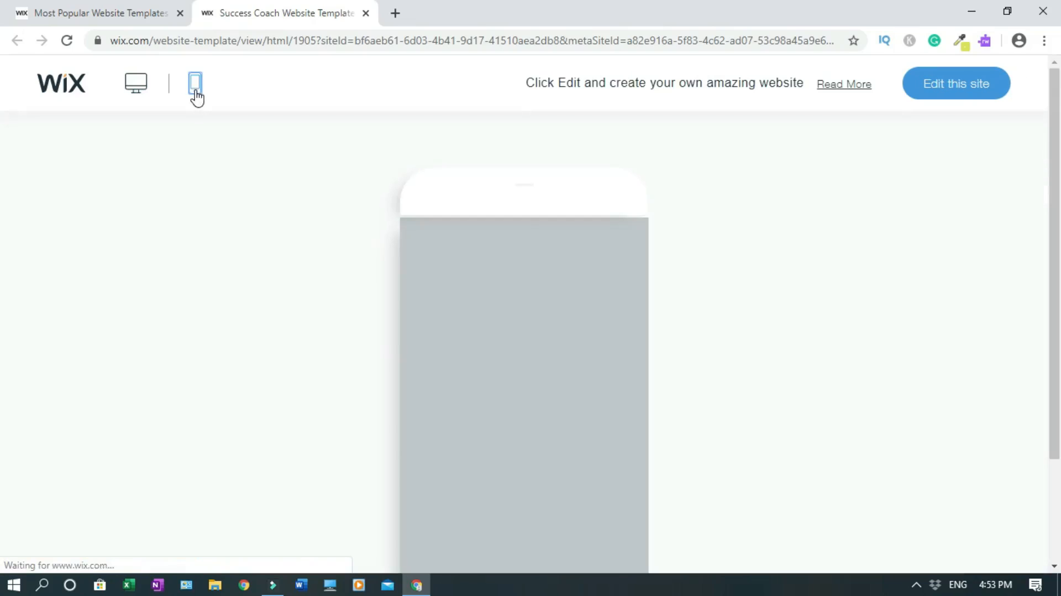
left_click_drag(645, 272, 640, 551)
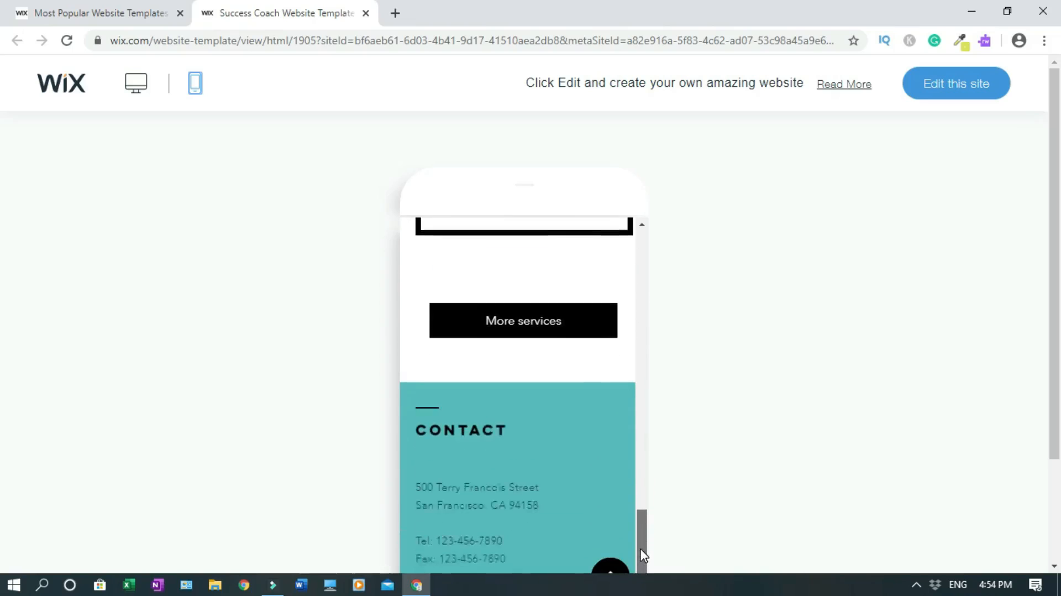
scroll(3, 332, "down", 1)
scroll(3, 343, "down", 2)
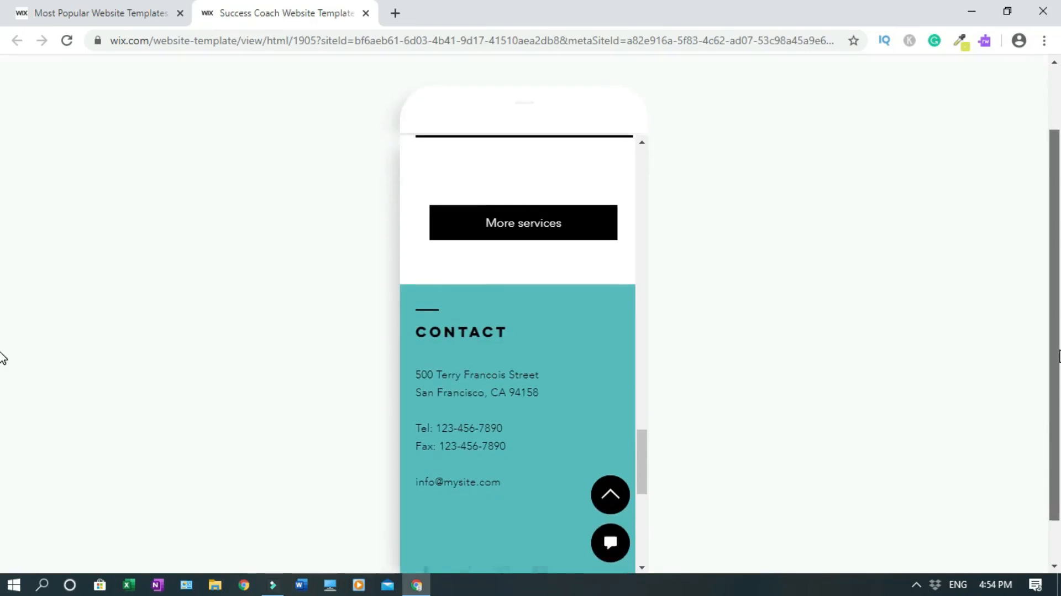
left_click_drag(645, 436, 644, 509)
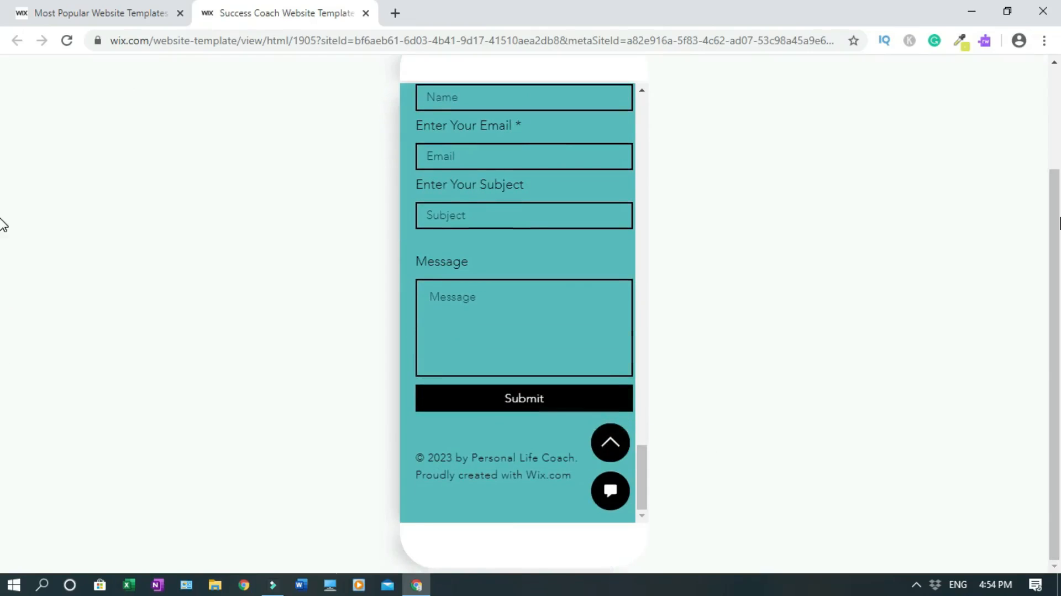
scroll(3, 238, "up", 2)
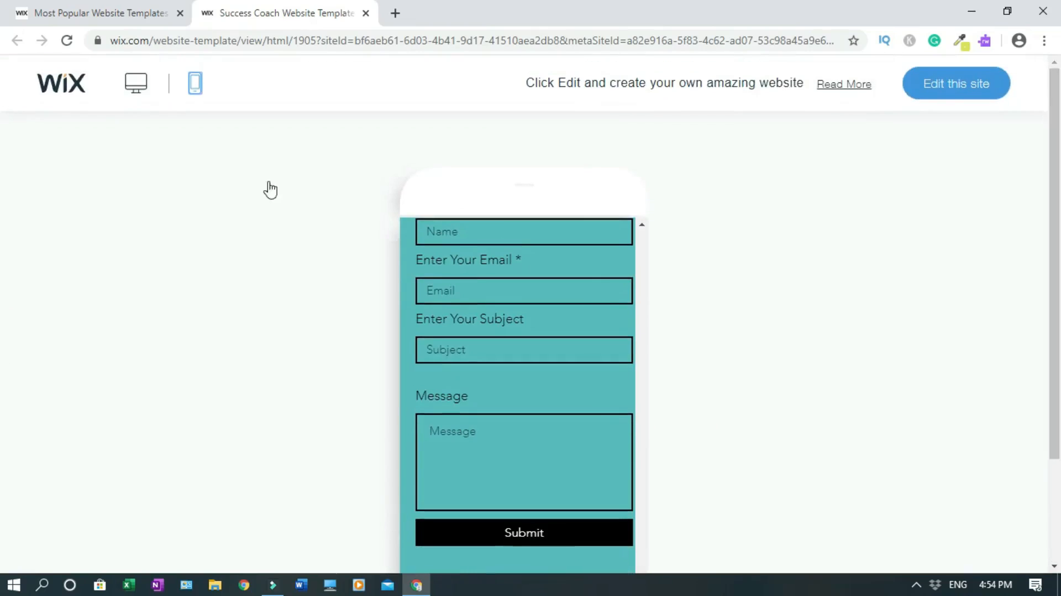
Return to the desktop preview, open the template for editing, and dismiss the welcome video.
left_click(136, 84)
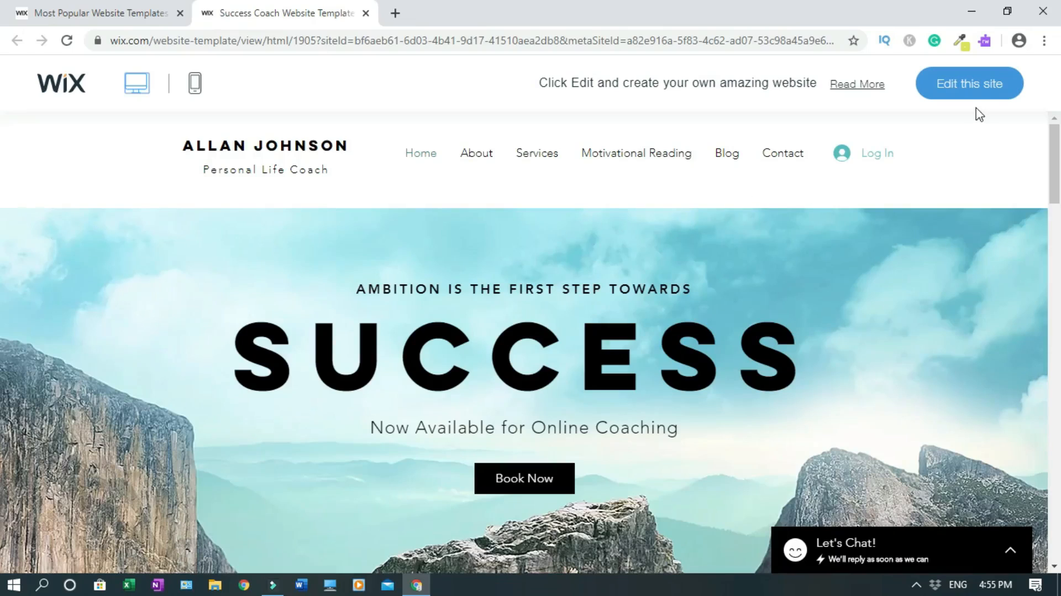
left_click(970, 95)
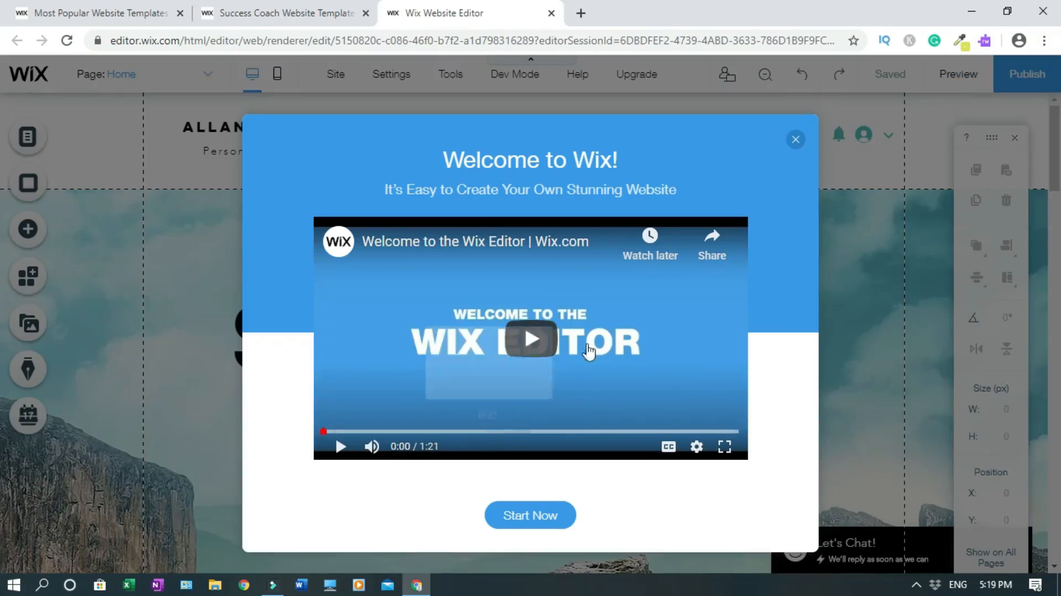
left_click(796, 141)
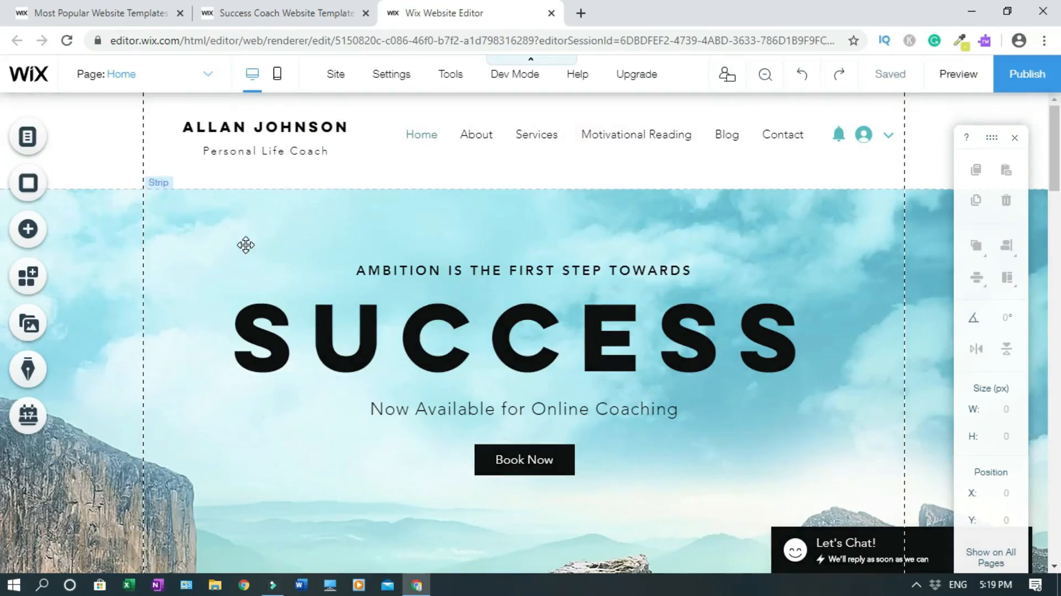
Check the home page's mobile version in the editor and return to the desktop version.
left_click(278, 81)
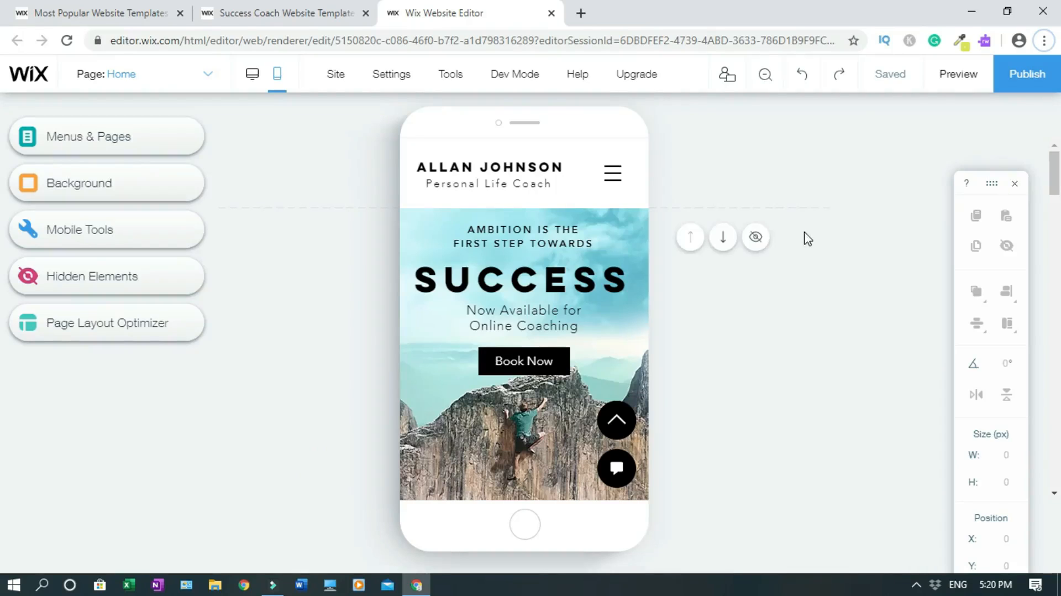
left_click(252, 74)
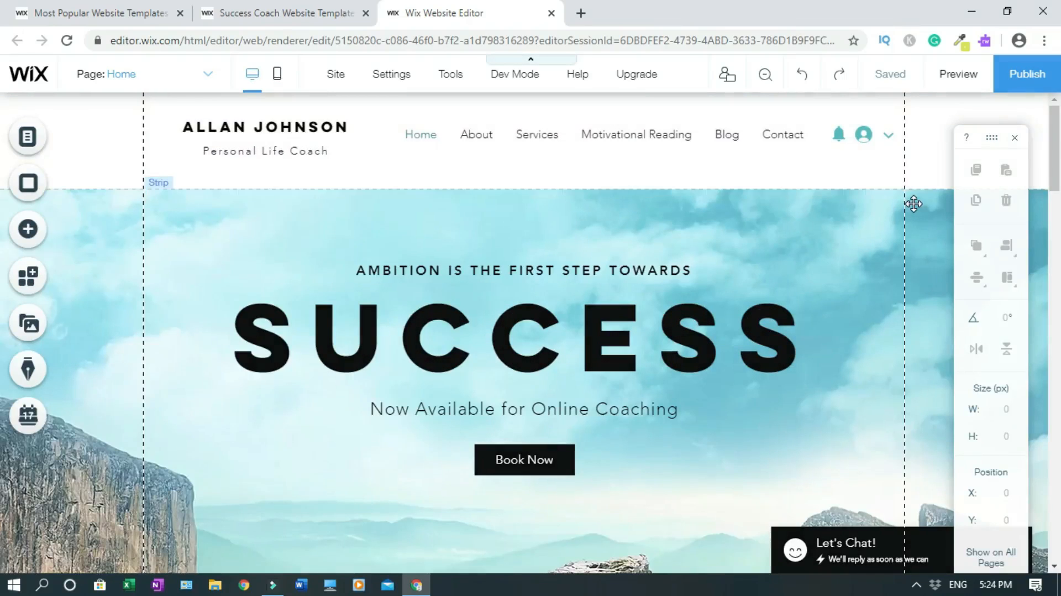
left_click(892, 79)
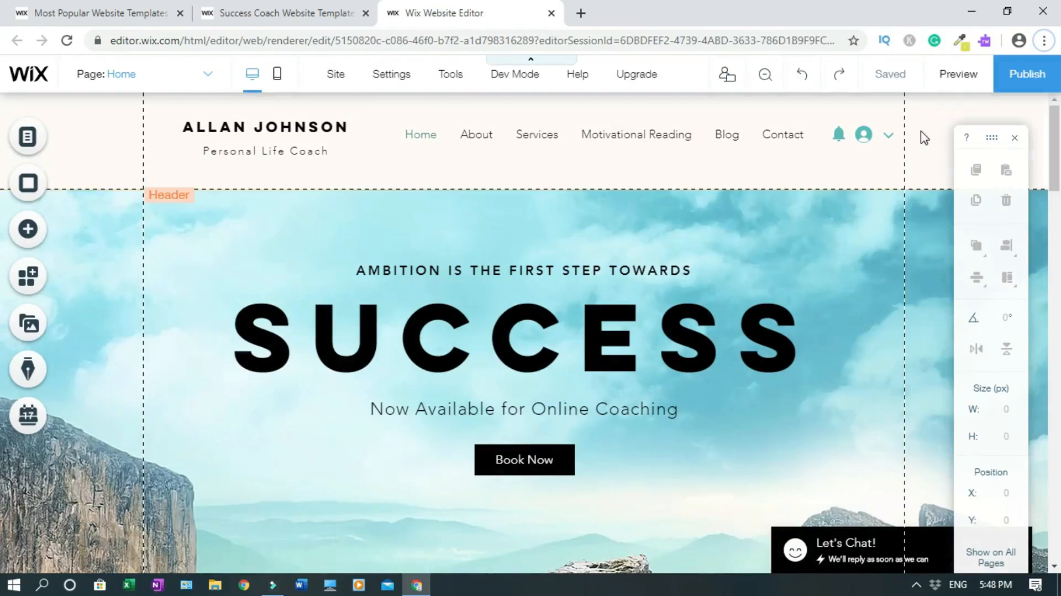
mouse_move(901, 95)
Look through the site's list of pages and the available site management and settings options.
left_click(209, 75)
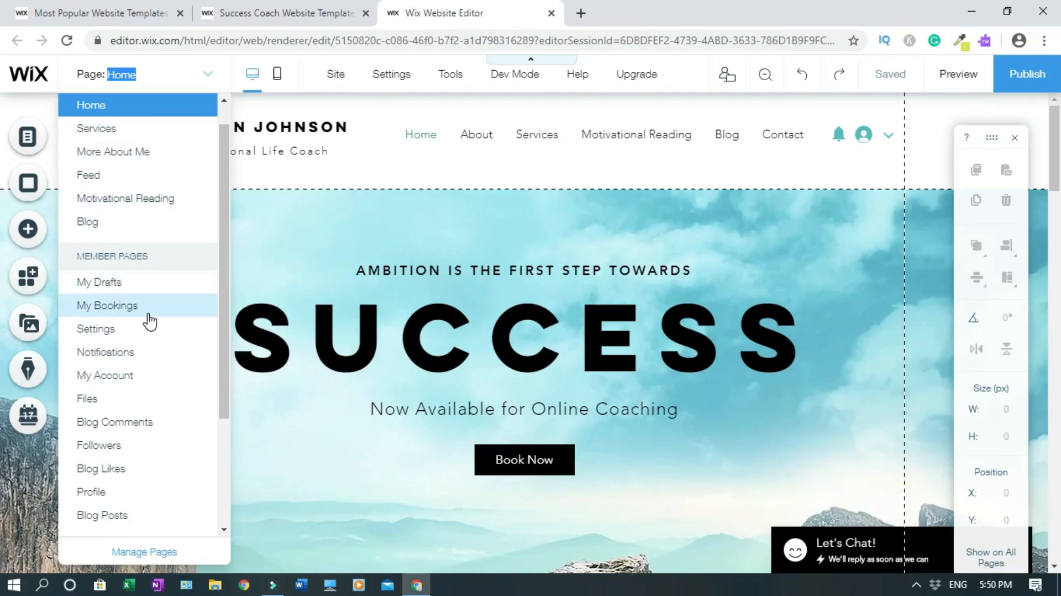
left_click(207, 78)
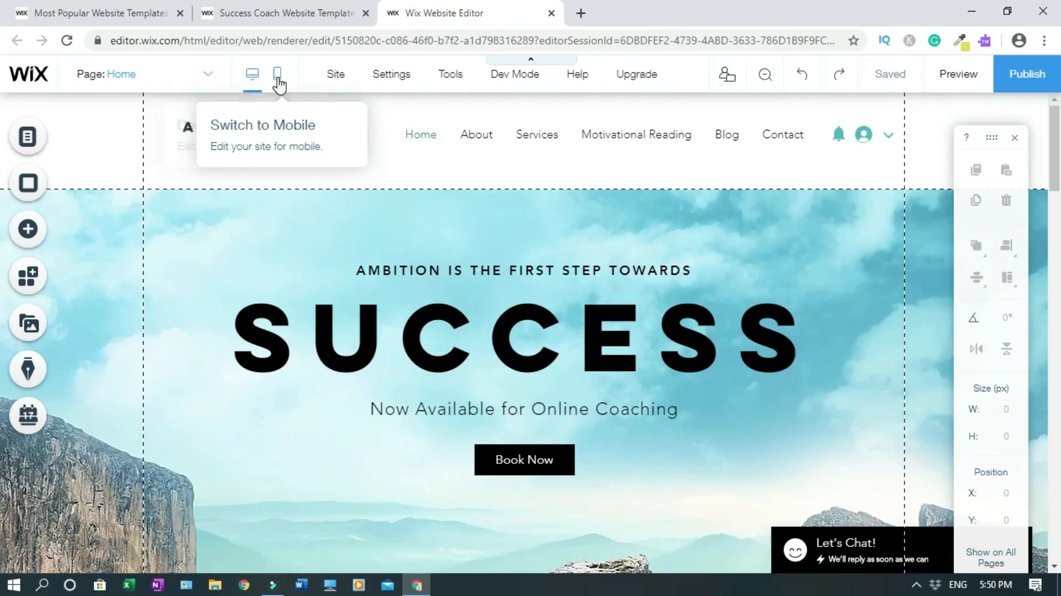
left_click(337, 77)
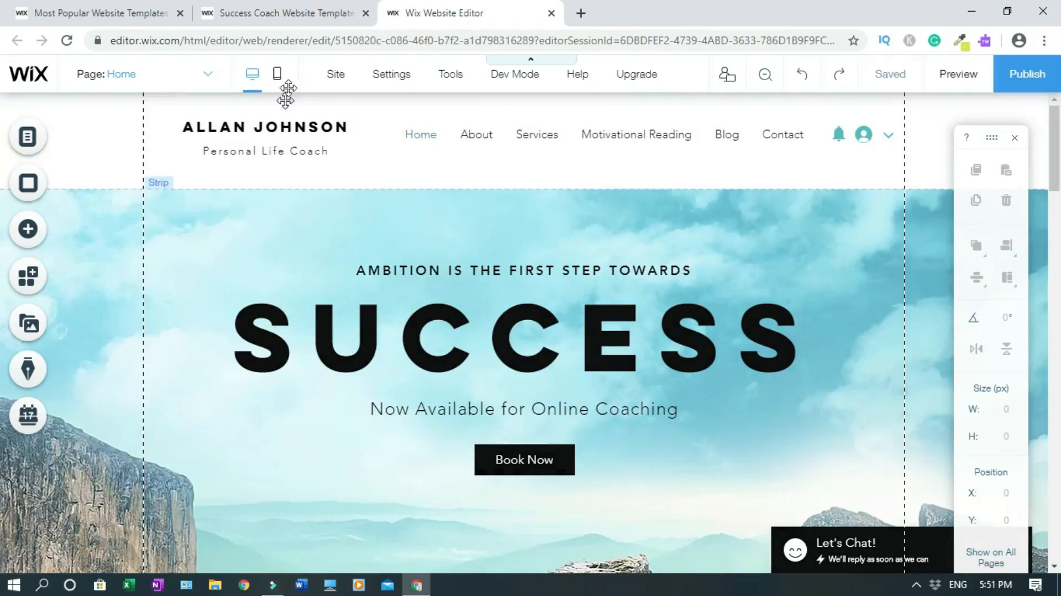
left_click(334, 83)
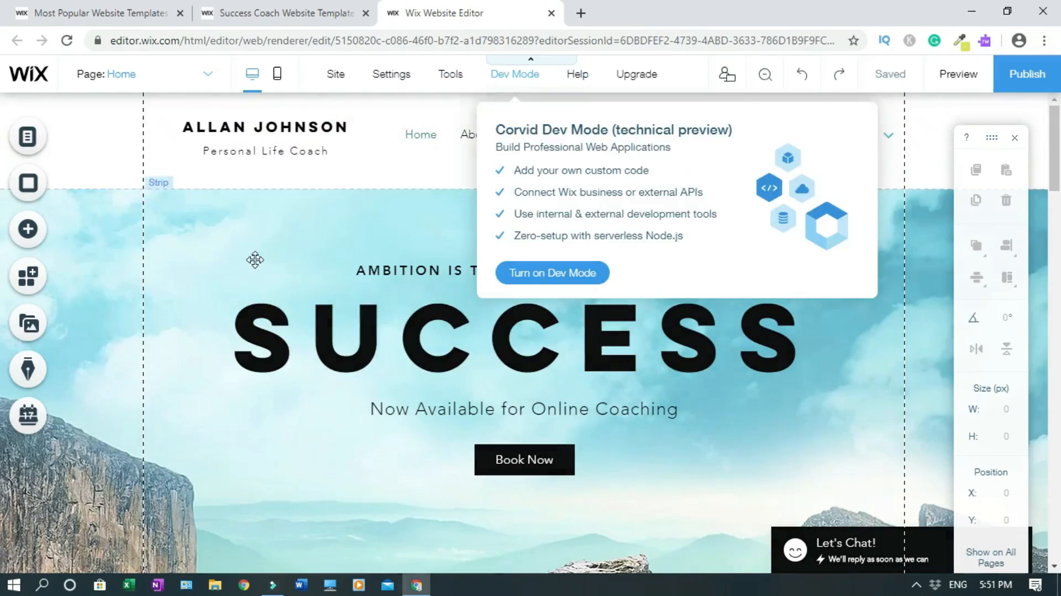
mouse_move(336, 78)
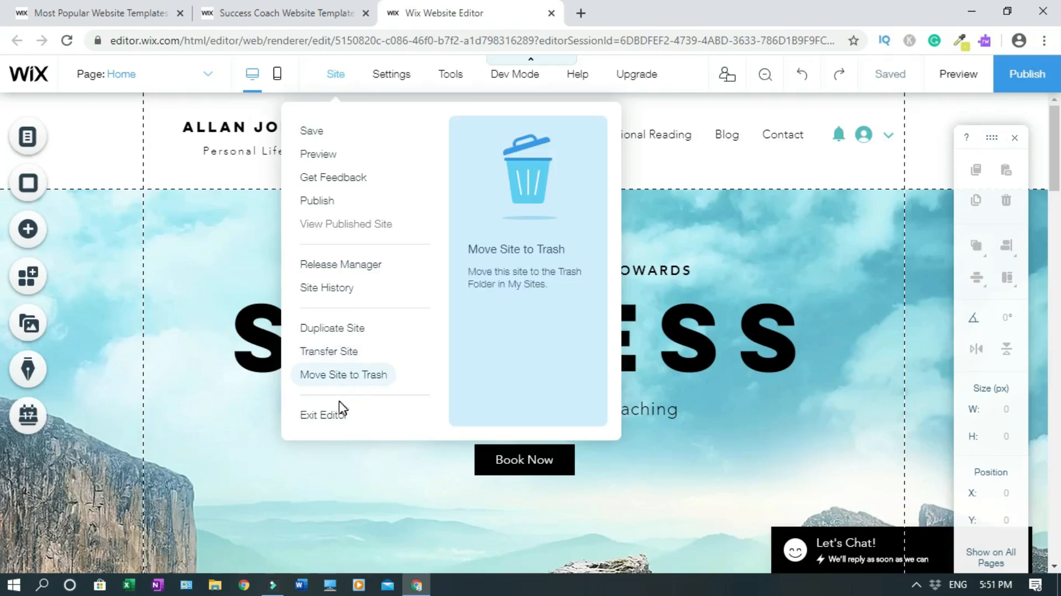
mouse_move(394, 86)
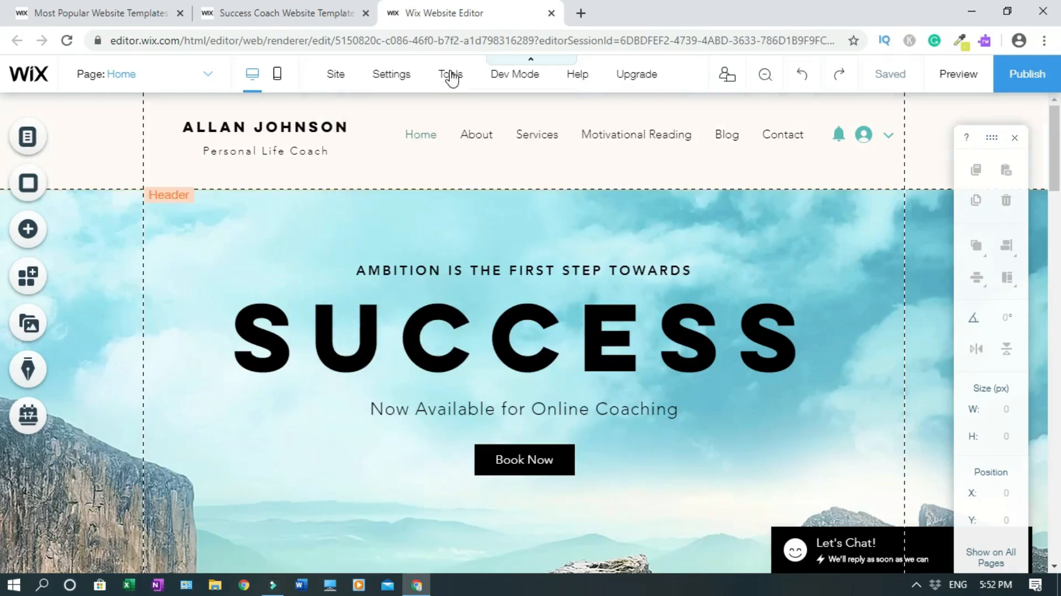
Select the home page's hero strip and turn off the editor's Toolbar display.
mouse_move(450, 75)
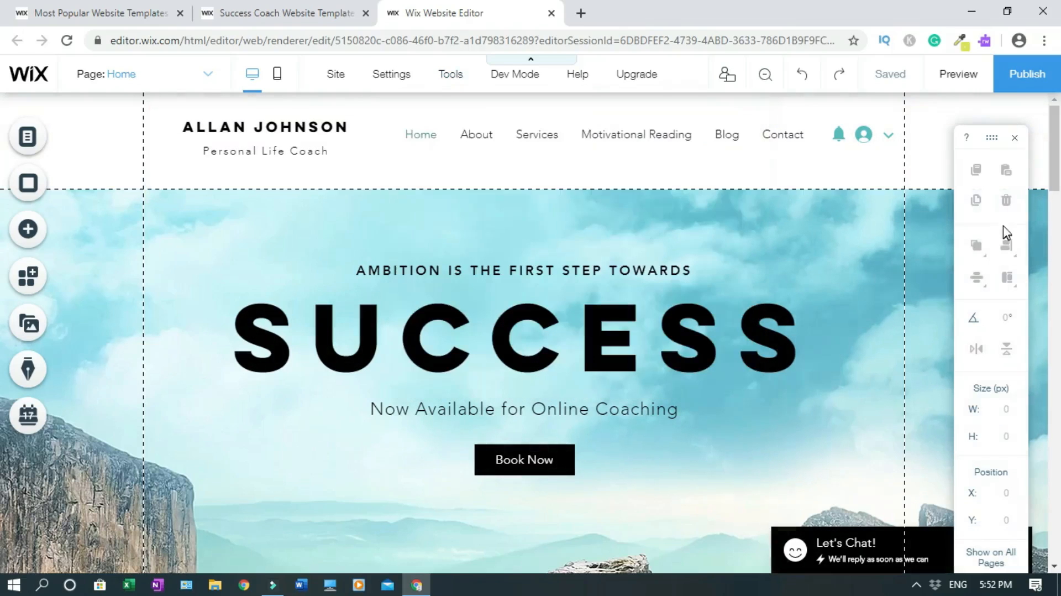
left_click(652, 205)
mouse_move(450, 75)
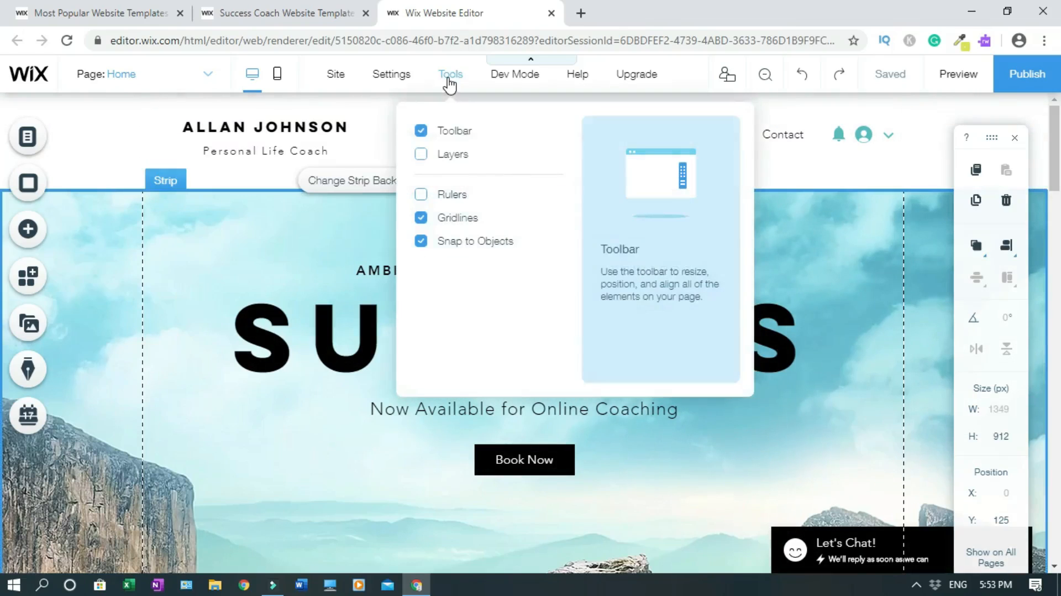
left_click(426, 132)
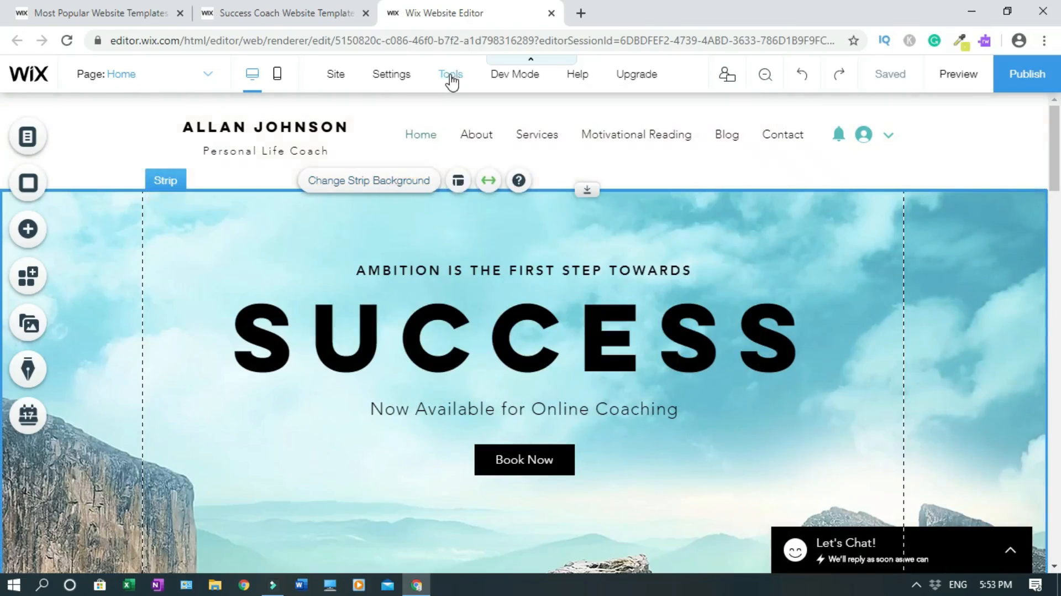
Turn on the Rulers display and add a vertical guide at 490 px across the page.
mouse_move(451, 77)
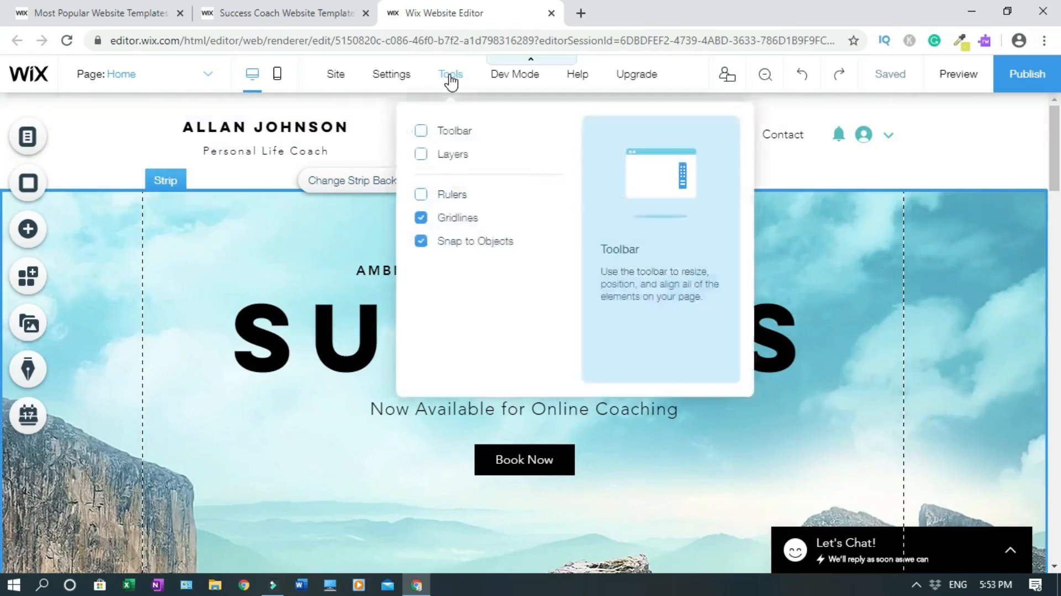
left_click(426, 201)
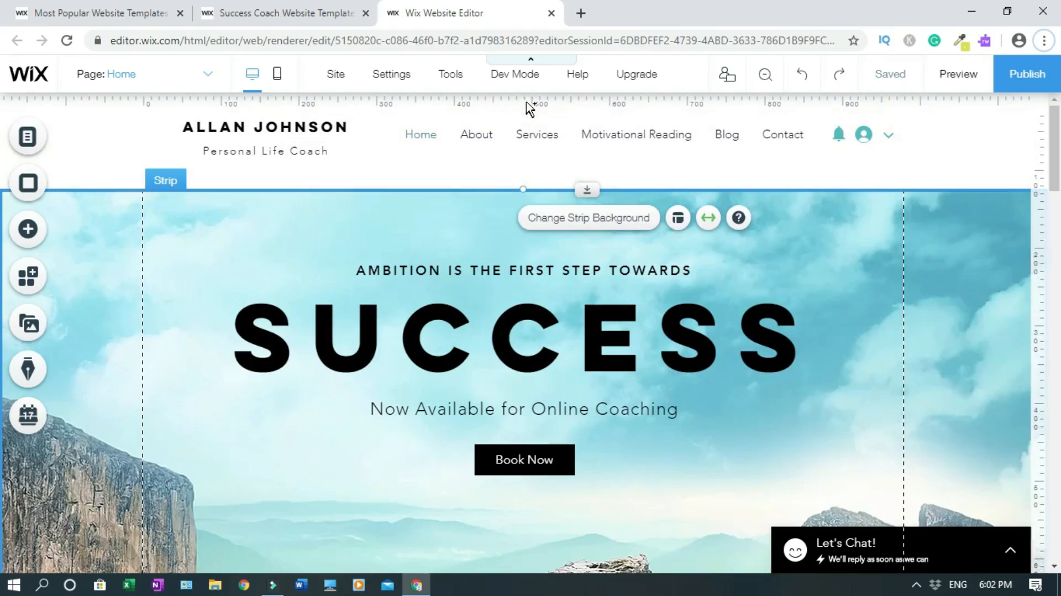
left_click(524, 98)
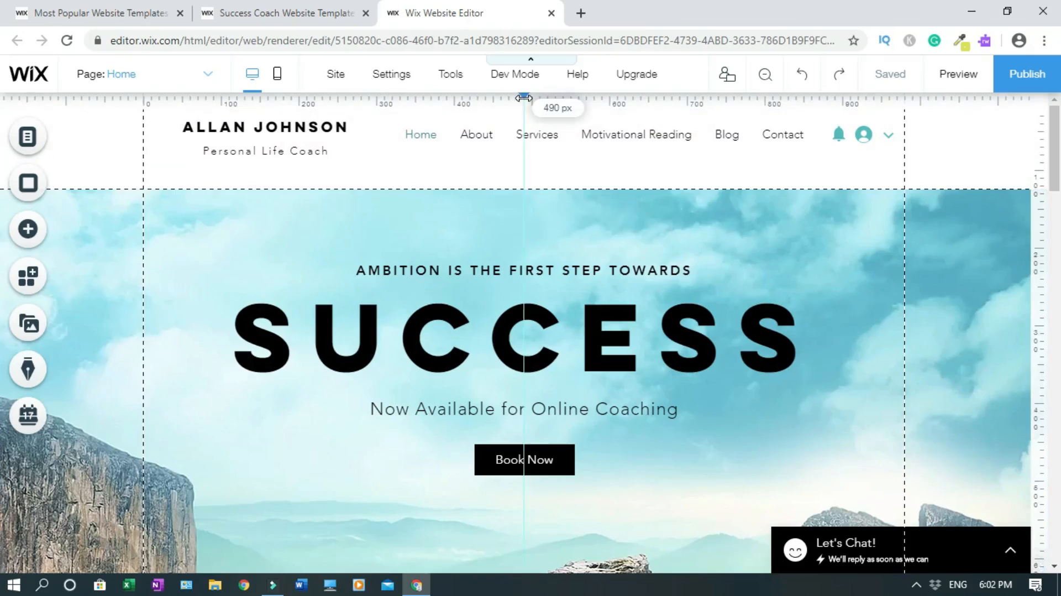
Move the Book Now button slightly upward along the vertical guide and select the hero strip again.
mouse_move(501, 458)
left_mouse_down()
mouse_move(649, 457)
mouse_move(493, 455)
left_mouse_up()
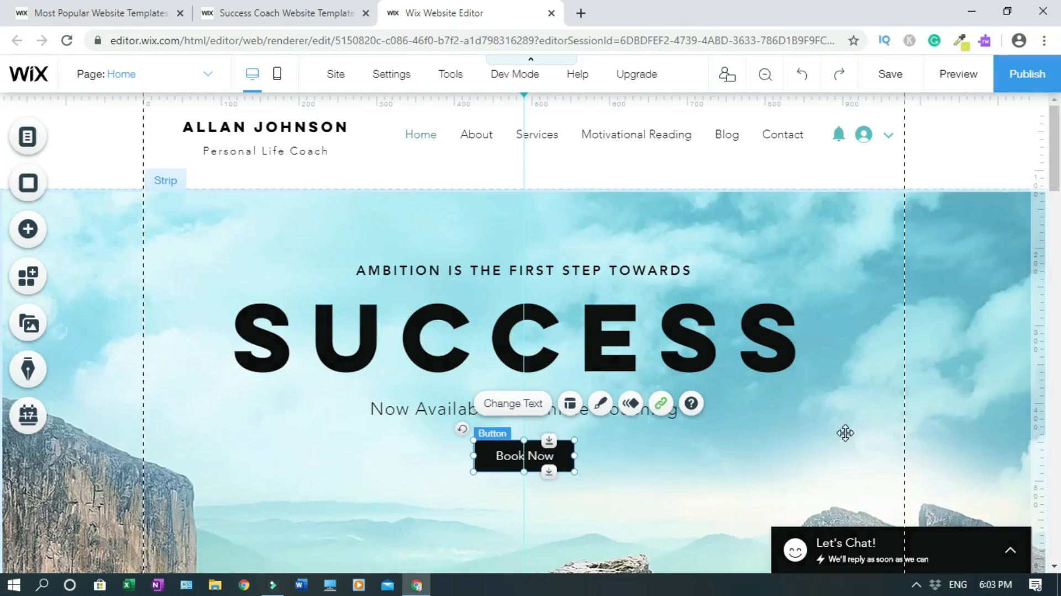
left_click(501, 194)
mouse_move(896, 92)
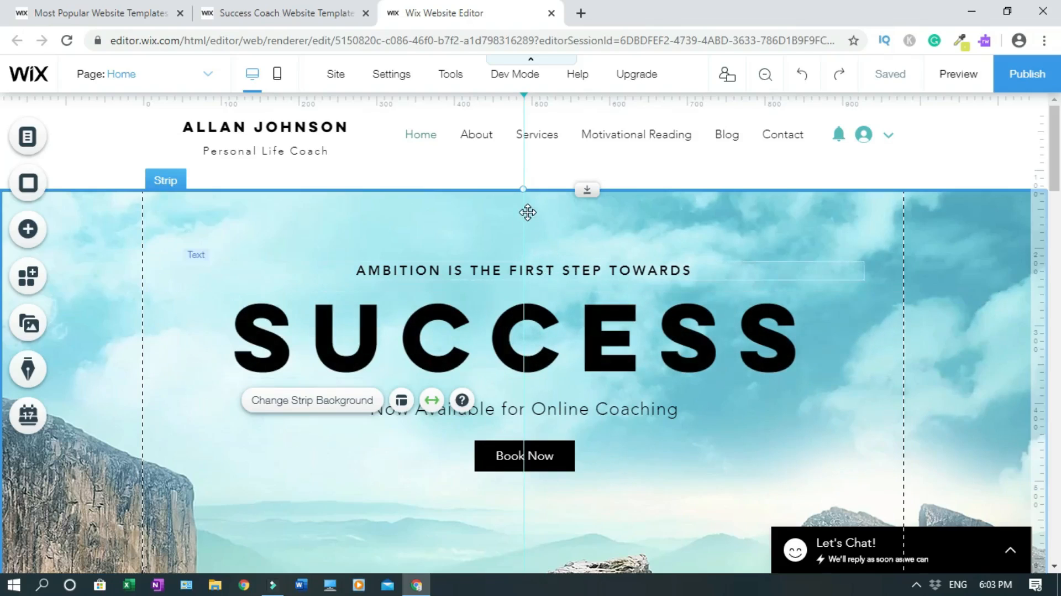
Look over the editor's Dev Mode features, help resources and premium upgrade offer.
mouse_move(518, 83)
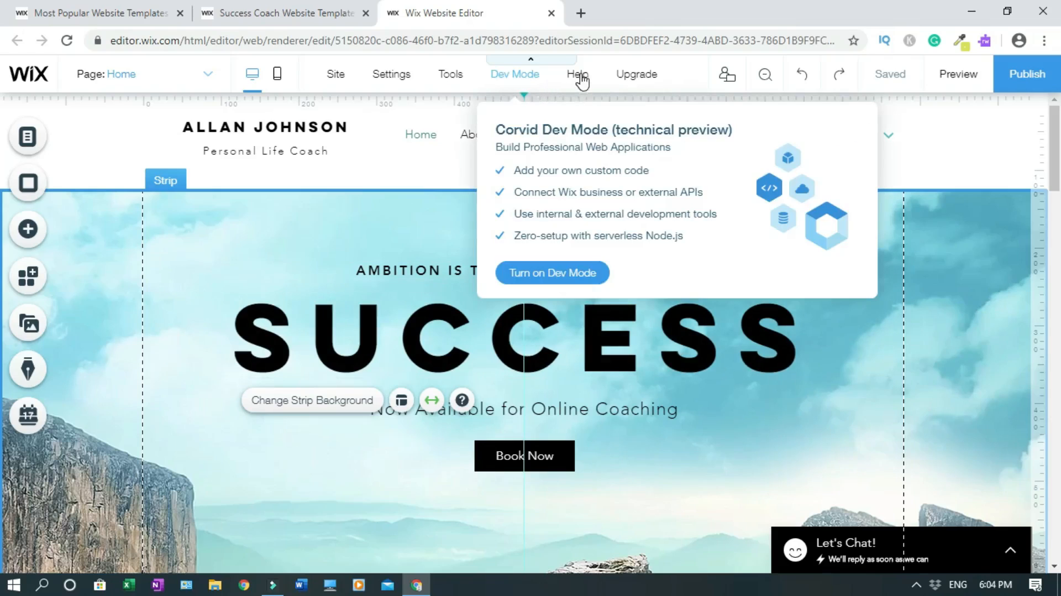
mouse_move(581, 81)
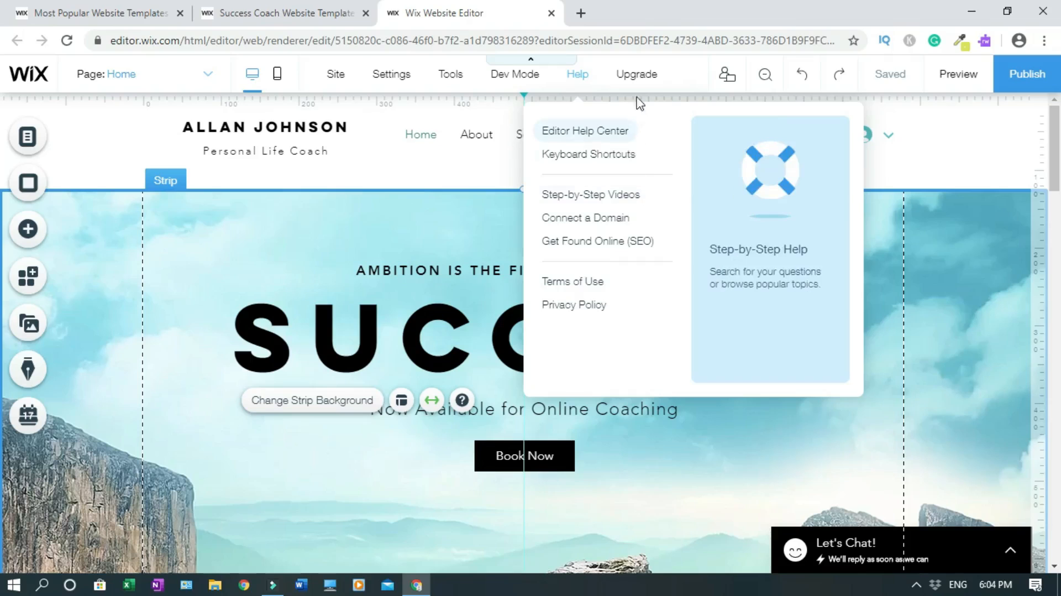
mouse_move(639, 81)
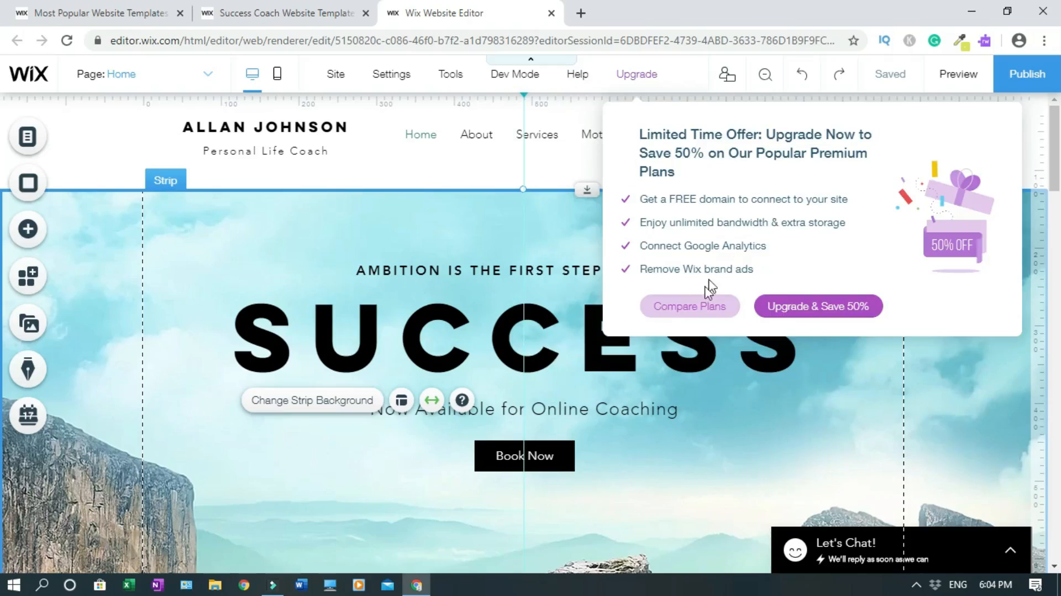
Open the premium plan comparison and examine the Website plans' prices and the Connect Domain plan's features.
left_click(692, 308)
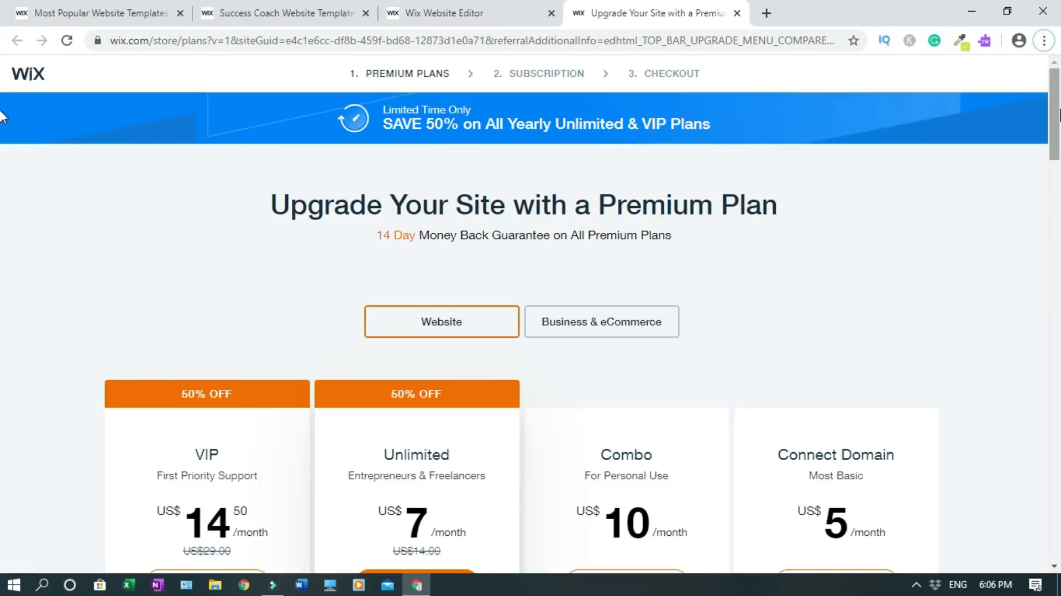
scroll(2, 121, "down", 1)
scroll(4, 141, "down", 2)
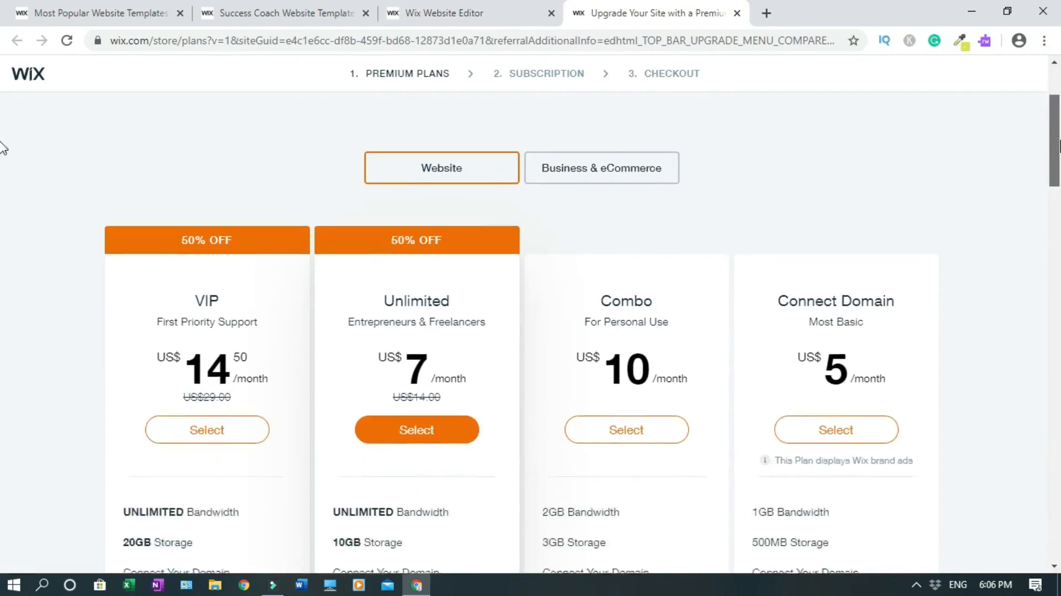
scroll(451, 276, "up", 2)
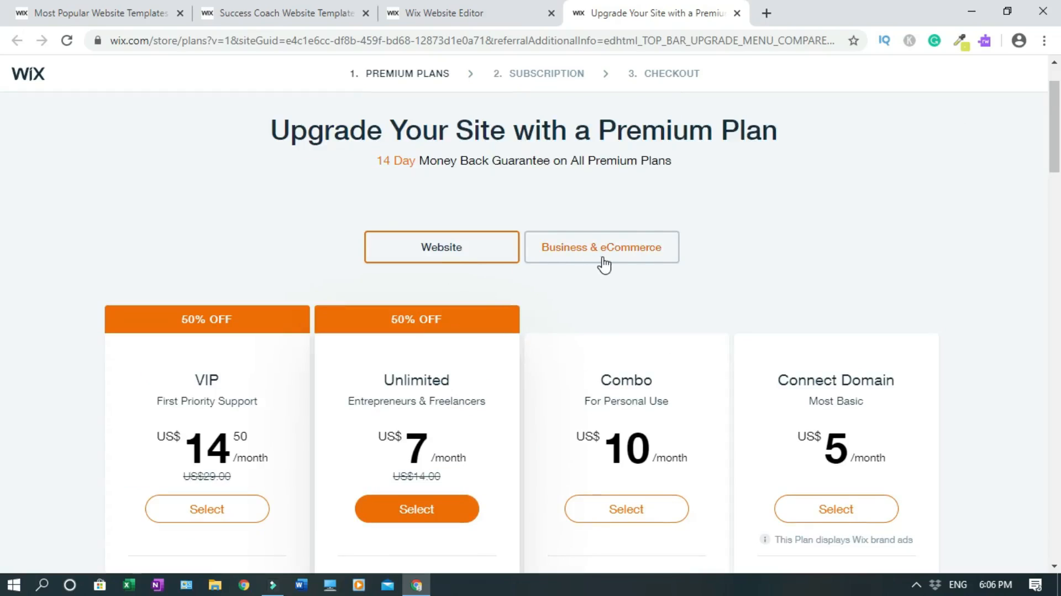
scroll(1053, 141, "down", 2)
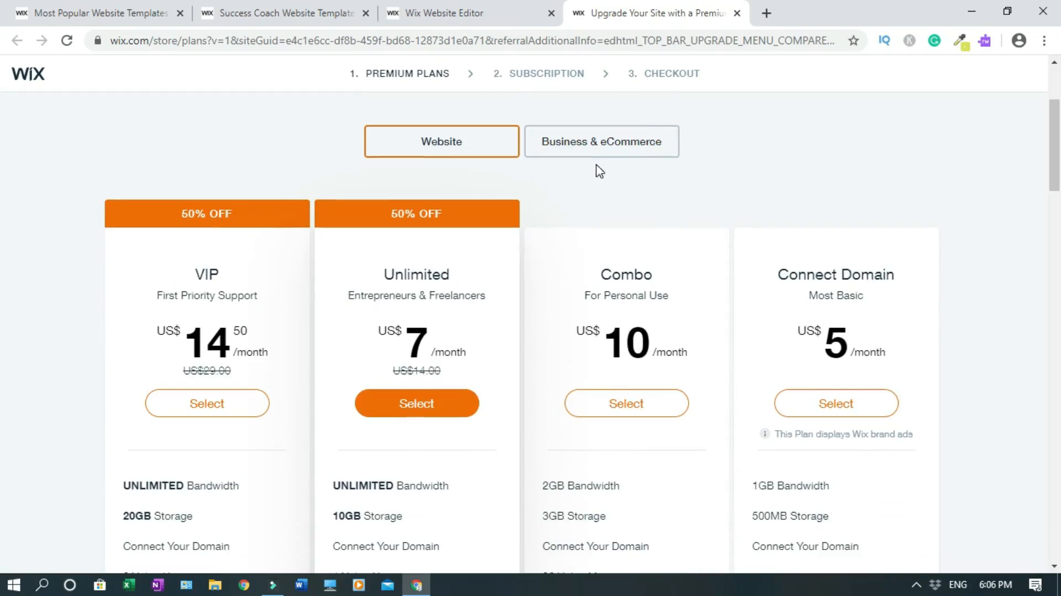
scroll(590, 168, "down", 2)
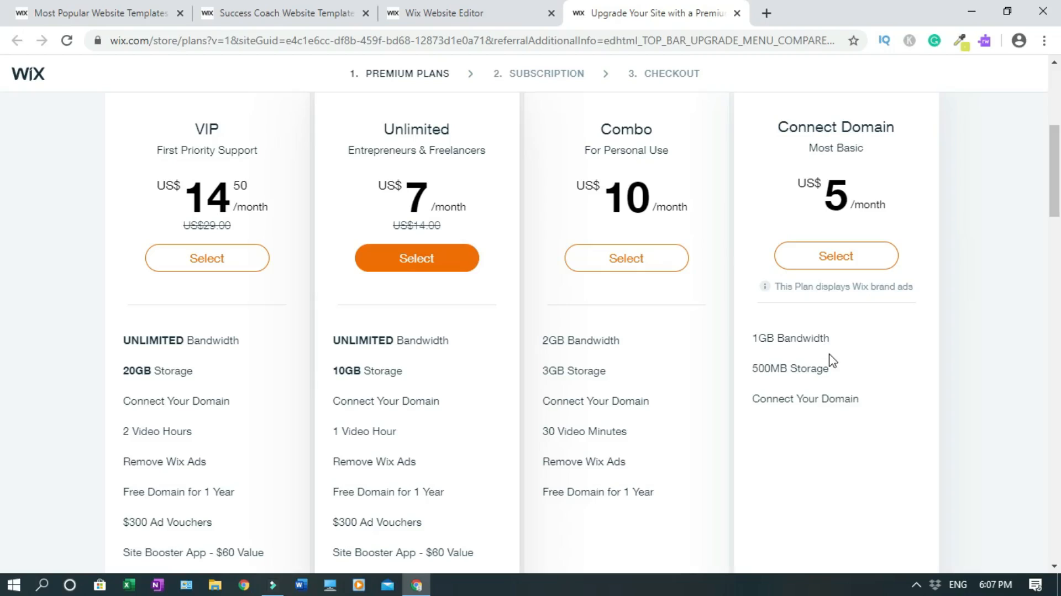
scroll(832, 360, "down", 2)
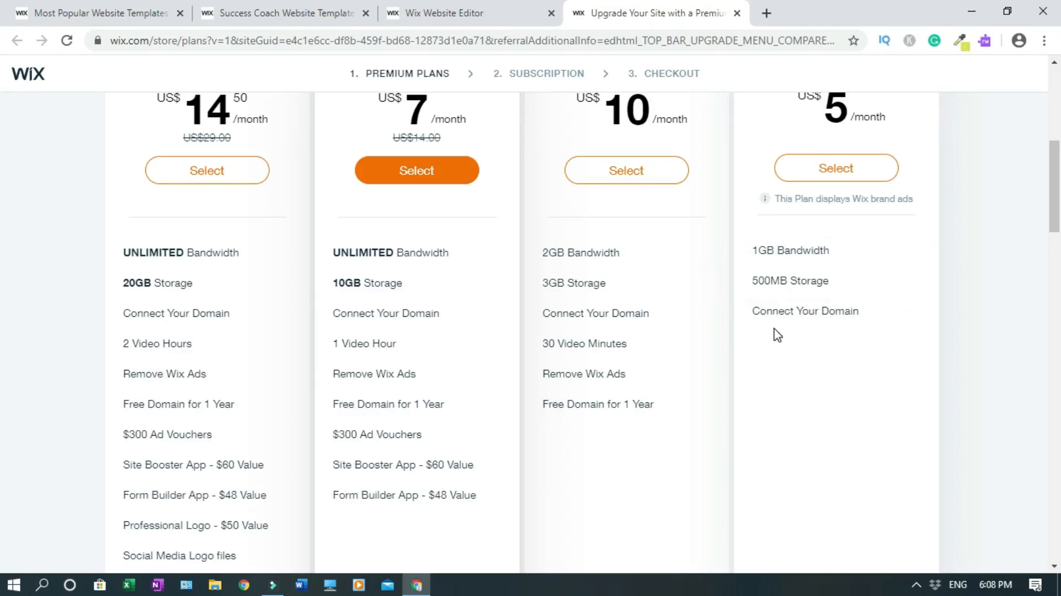
scroll(701, 428, "up", 3)
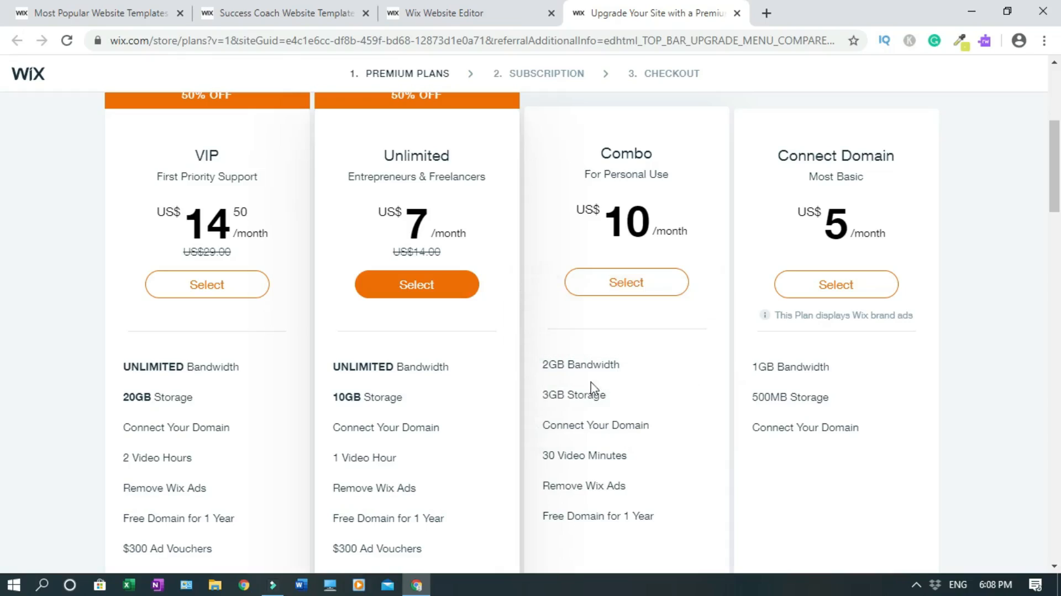
Read the Combo plan's bandwidth, storage, ad removal and free domain details.
mouse_move(617, 378)
mouse_move(577, 399)
mouse_move(618, 489)
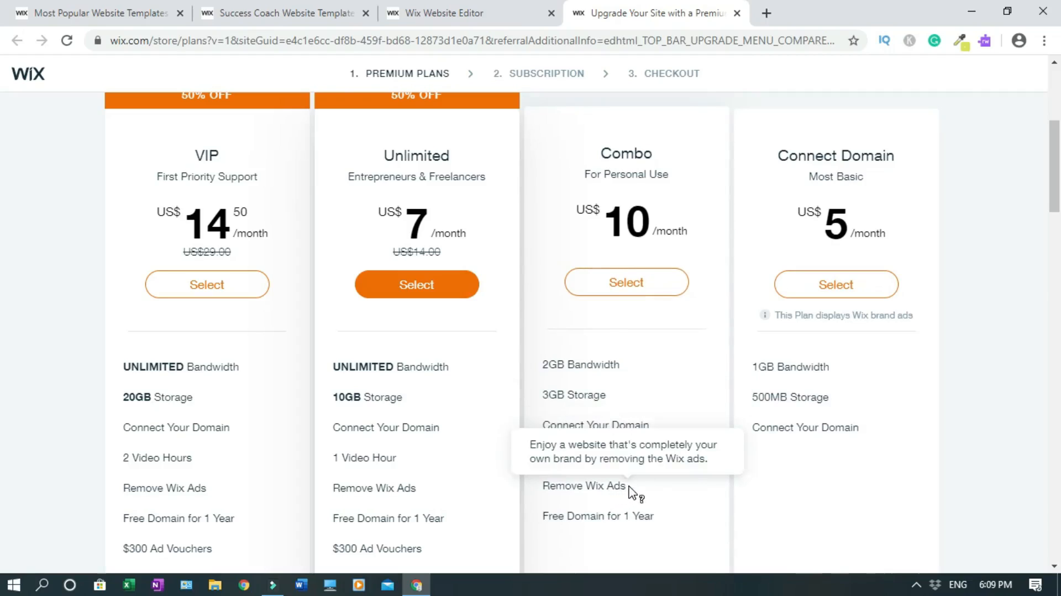
mouse_move(600, 522)
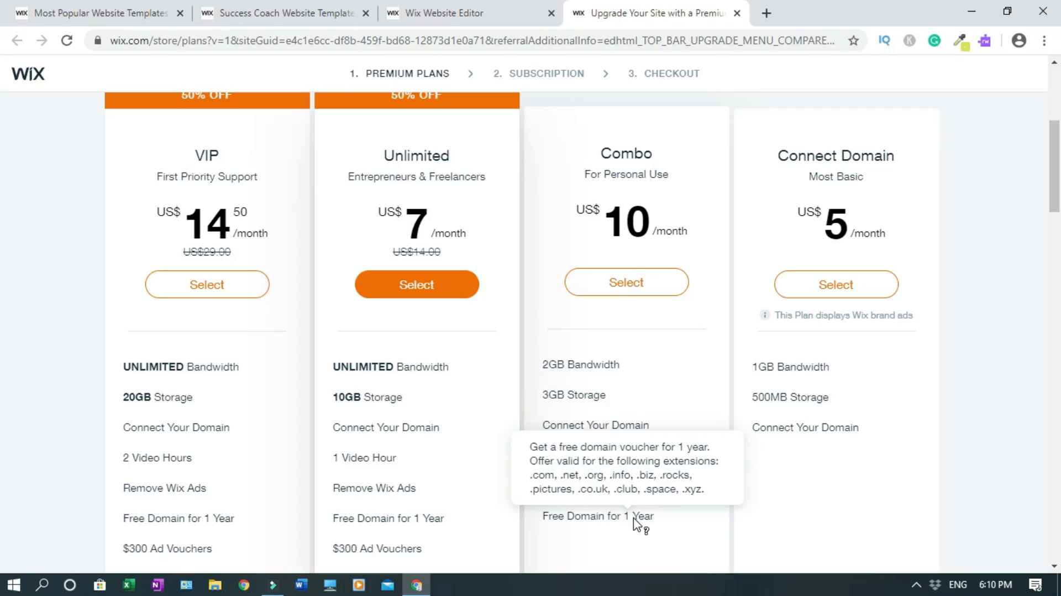
Examine the features included in the Unlimited and VIP website plans.
scroll(422, 216, "down", 1)
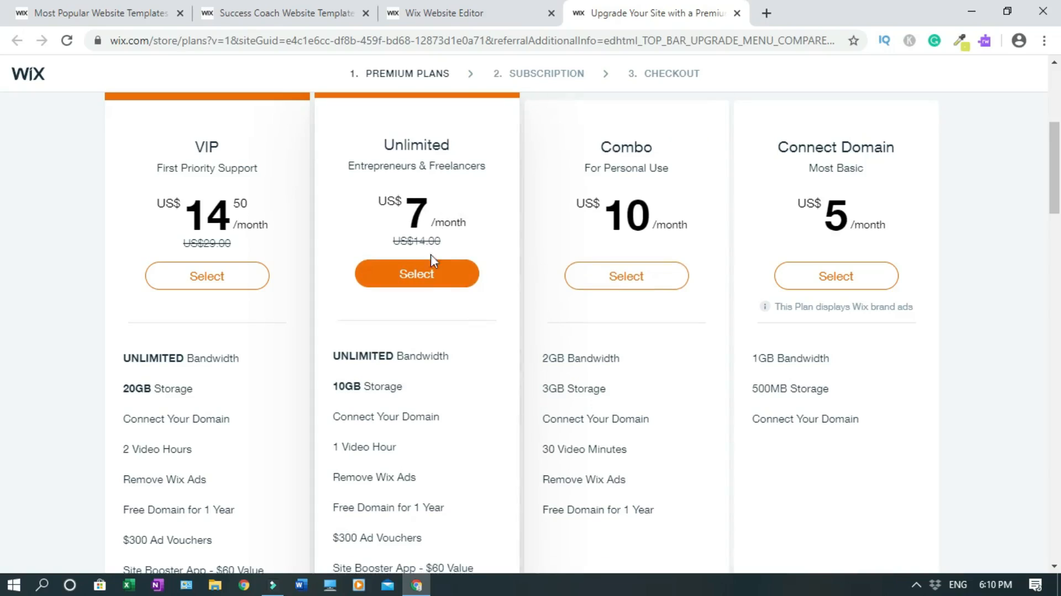
scroll(3, 203, "down", 3)
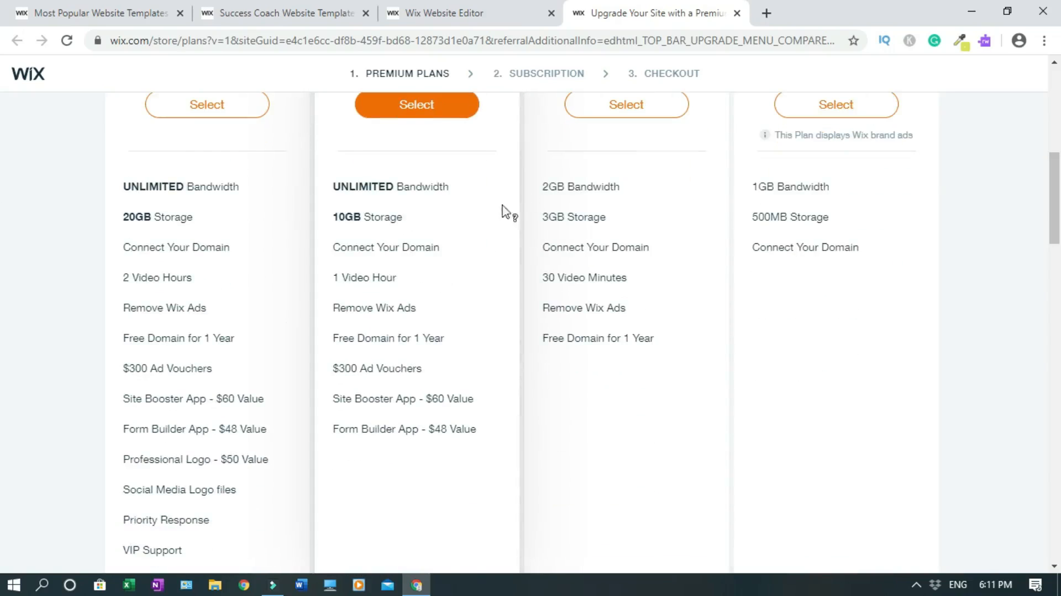
mouse_move(455, 214)
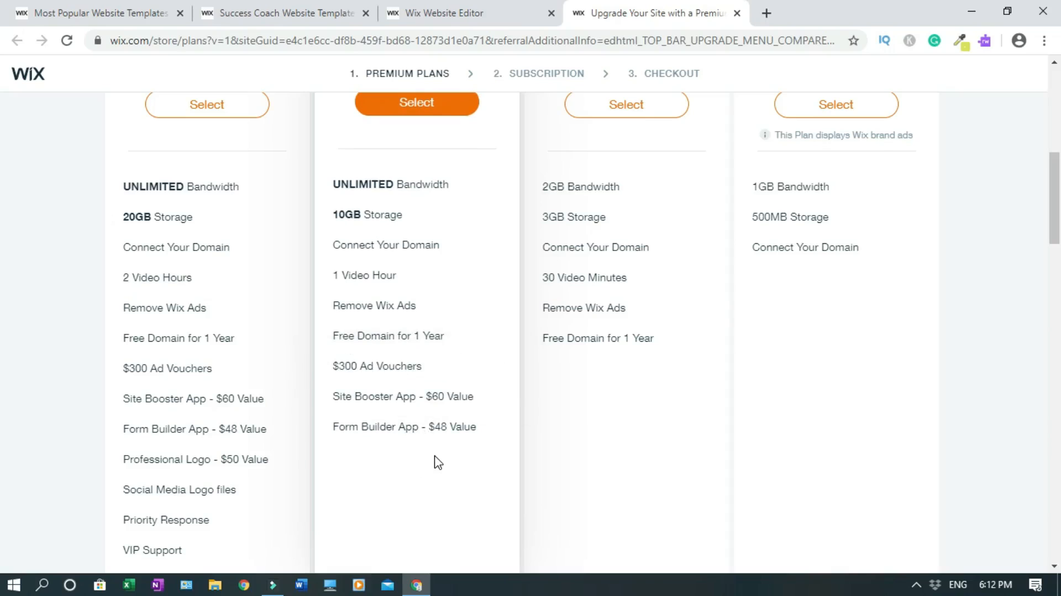
scroll(439, 462, "up", 3)
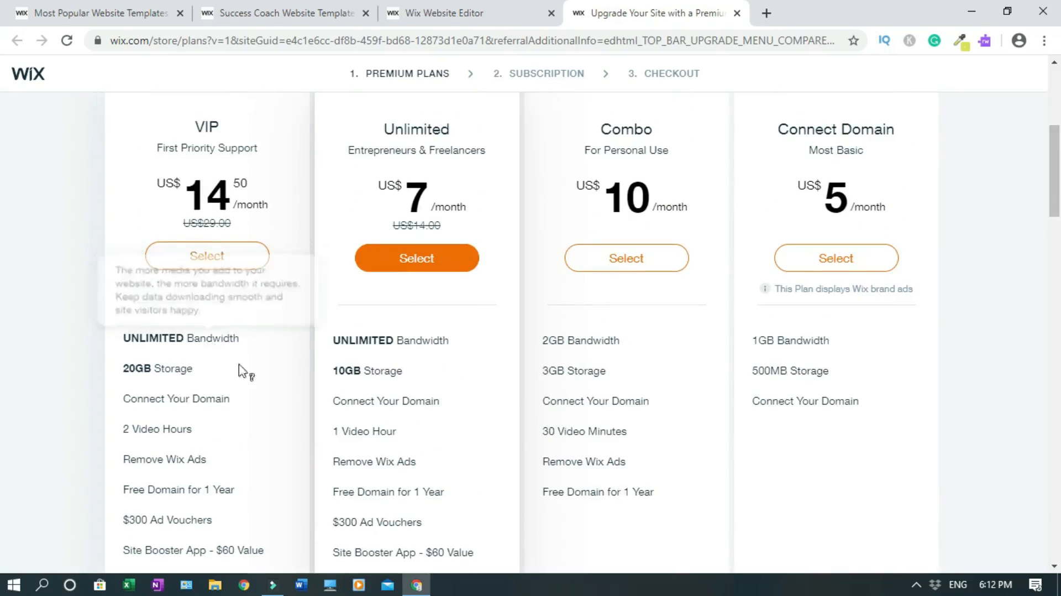
View the Business & eCommerce plans, close the plans page and return to the website editor.
scroll(622, 272, "up", 4)
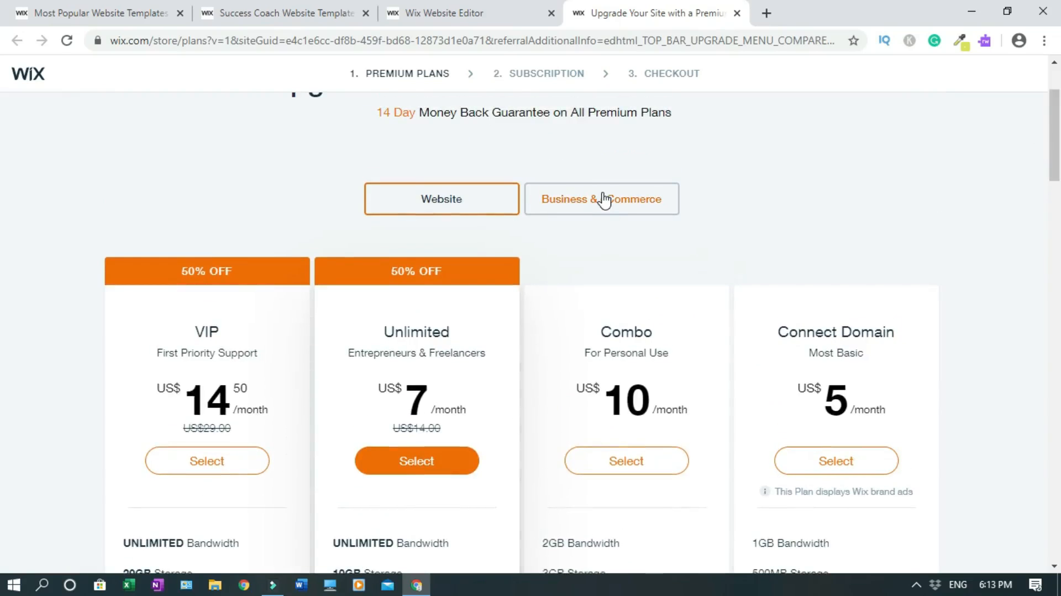
left_click(604, 200)
left_click_drag(1060, 152, 1057, 123)
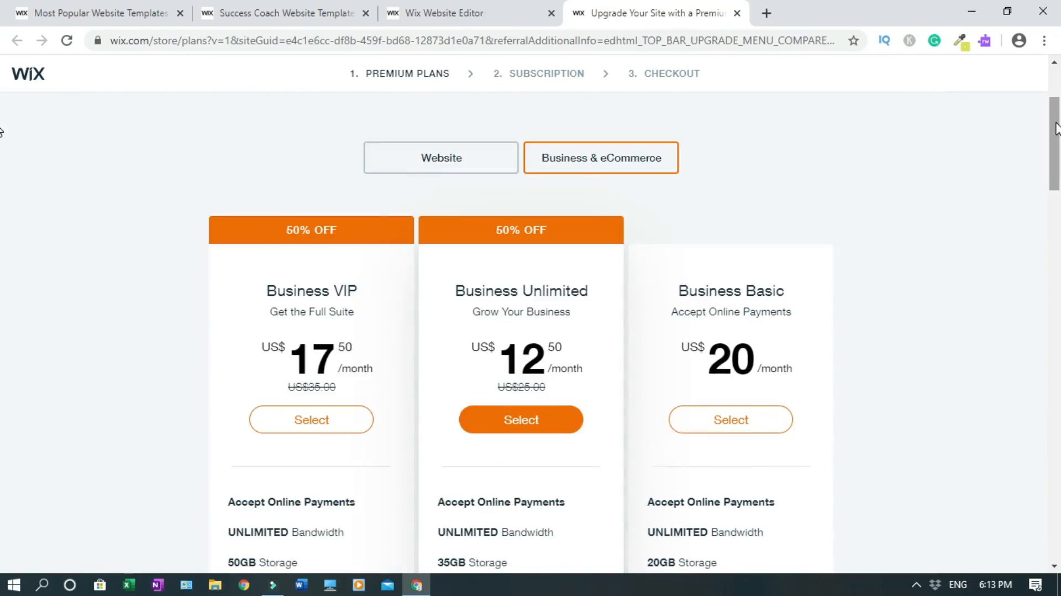
left_click_drag(1057, 128, 1057, 99)
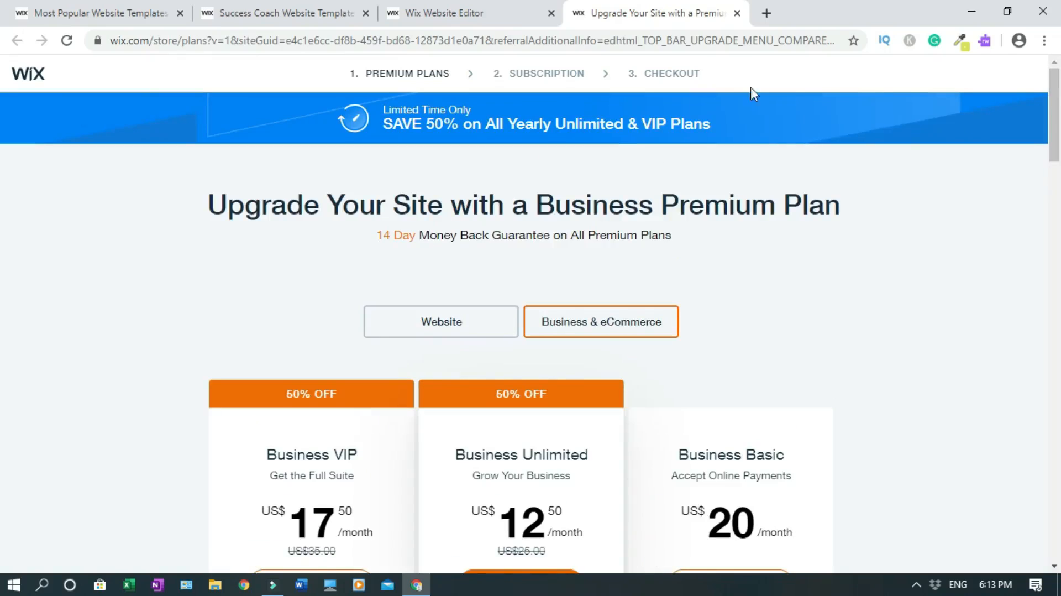
left_click(738, 14)
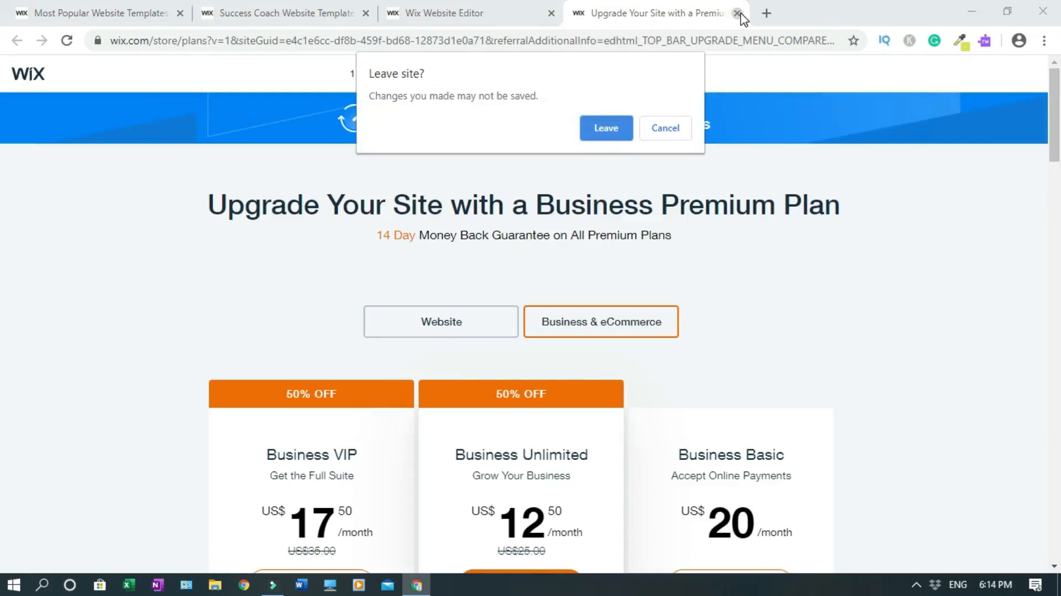
left_click(602, 132)
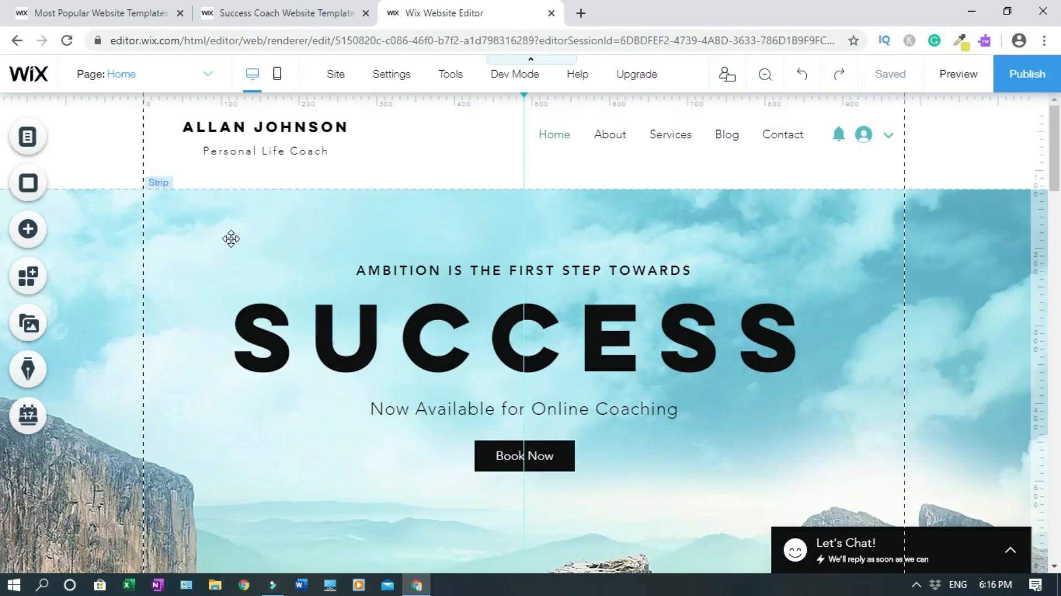
Look over the elements that can be added to the site and the media upload and editing options.
left_click(31, 233)
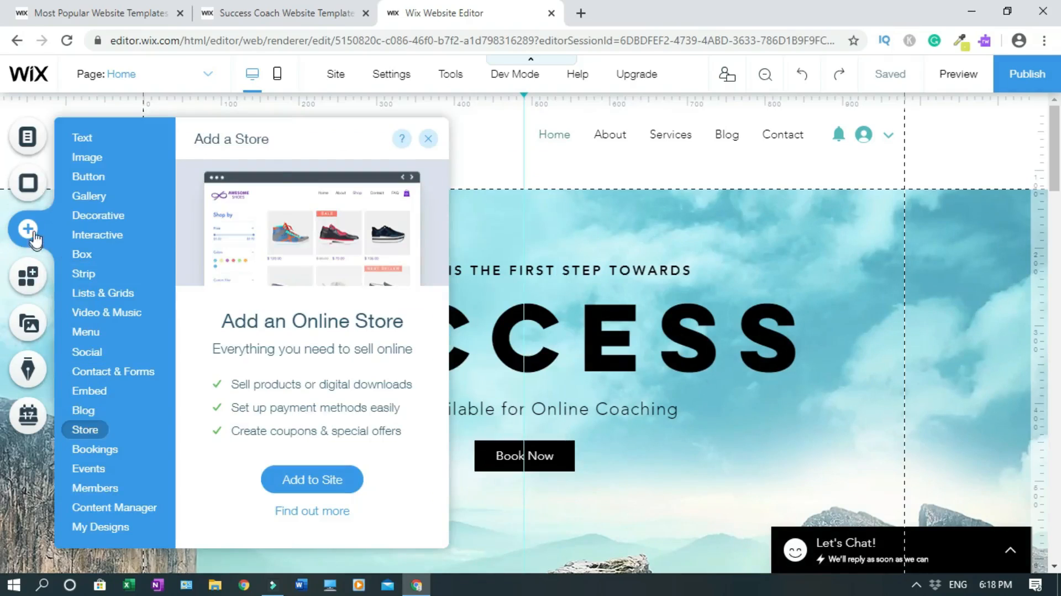
left_click(429, 138)
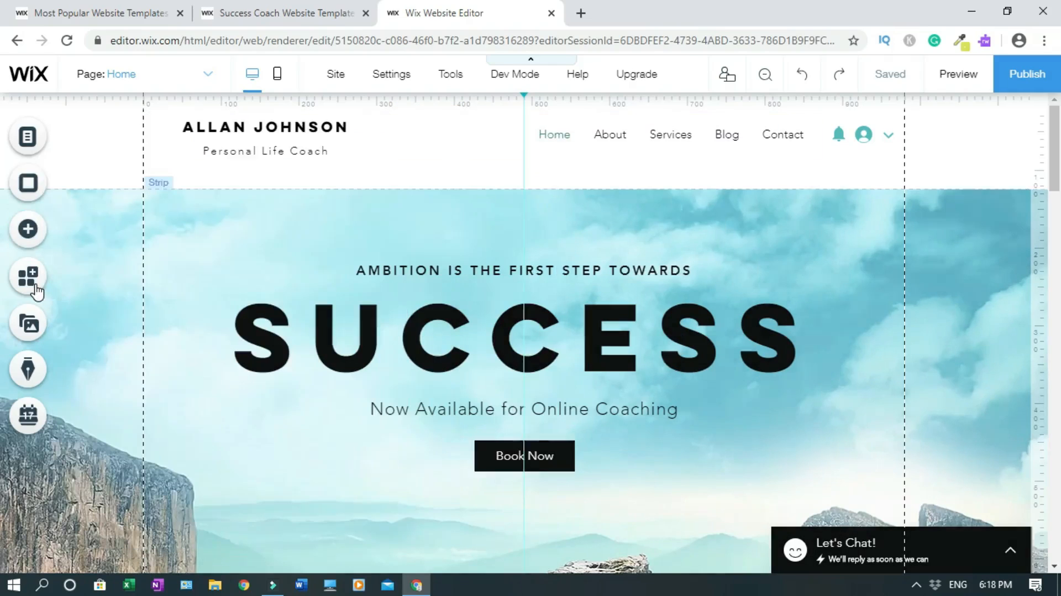
left_click(40, 332)
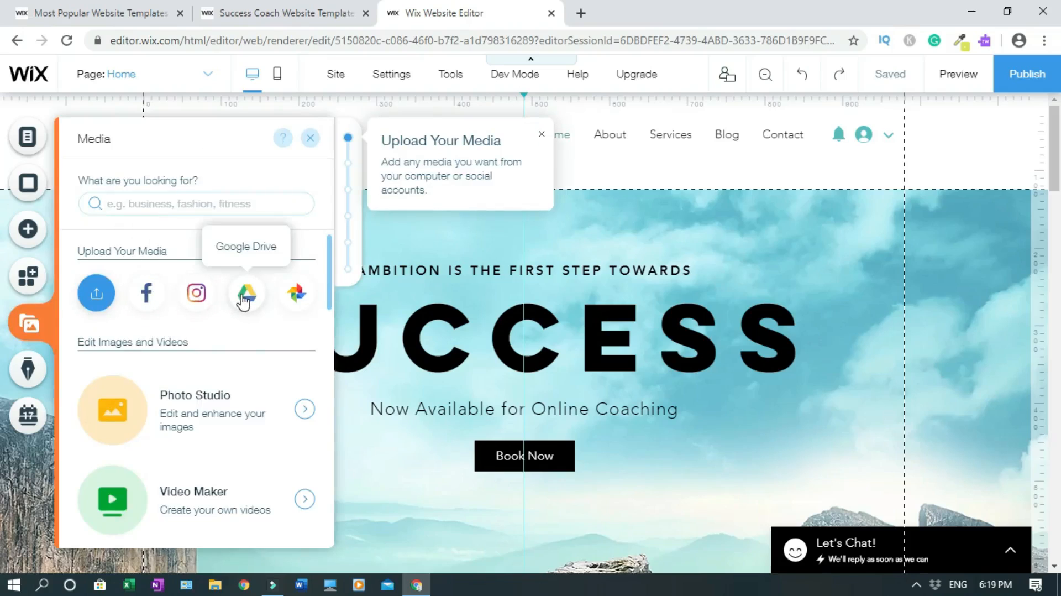
left_click(312, 138)
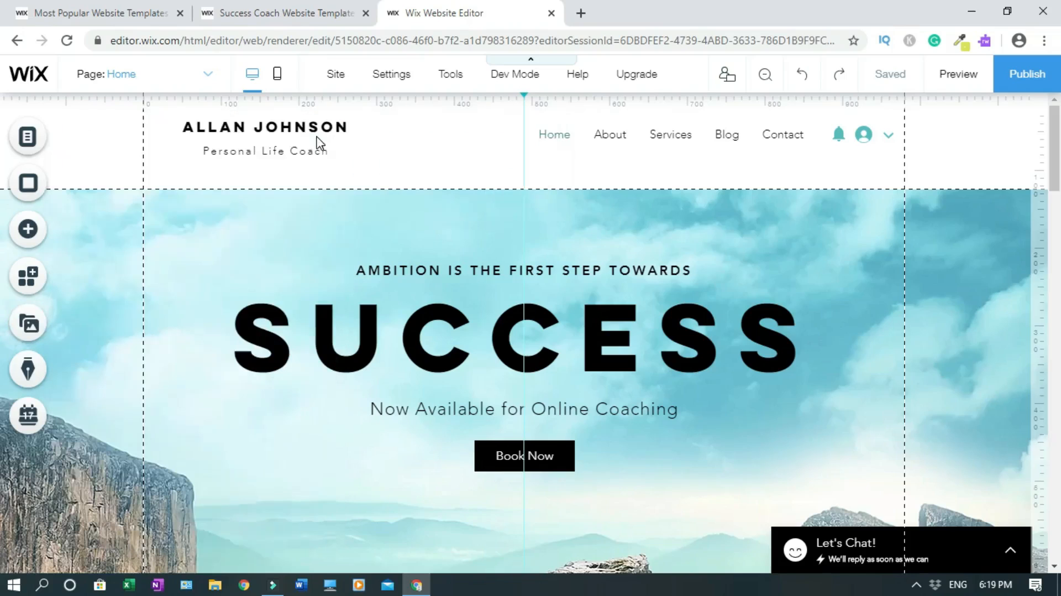
View the Blog Manager and the Bookings Manager, closing each one after a look.
left_click(29, 372)
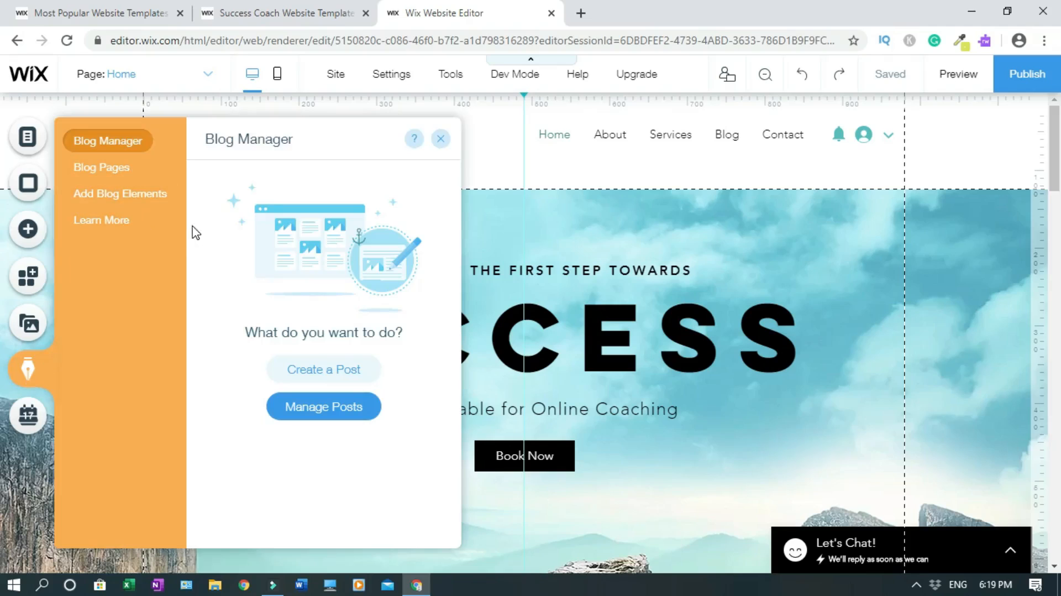
left_click(440, 138)
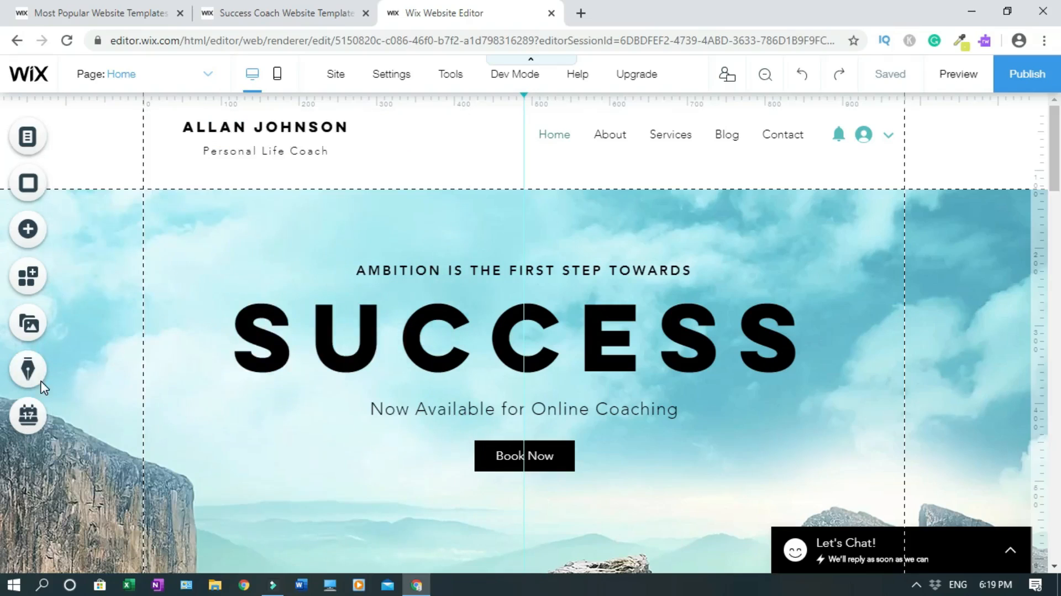
left_click(29, 415)
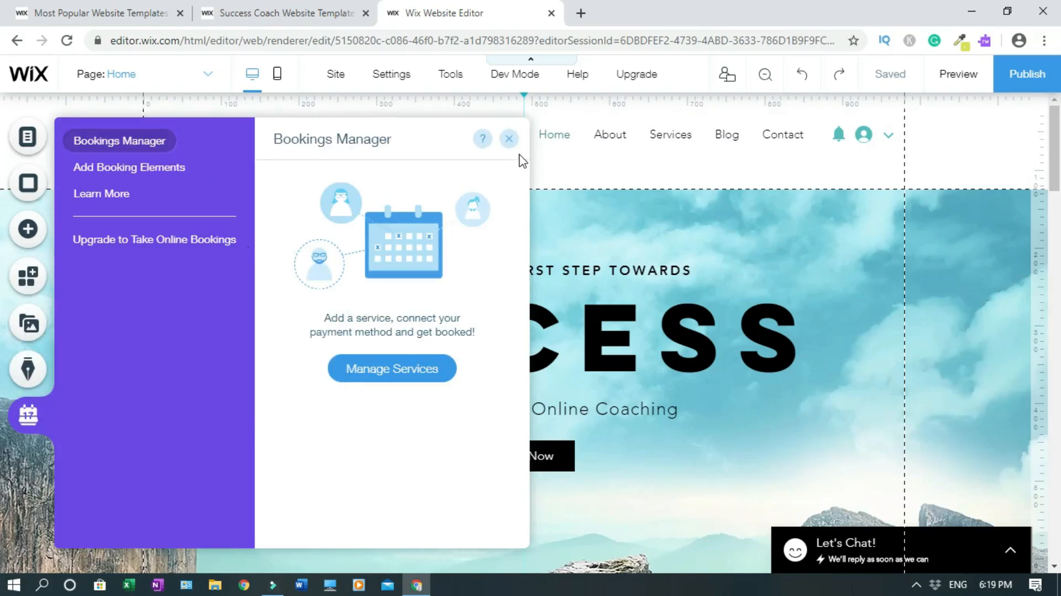
left_click(509, 139)
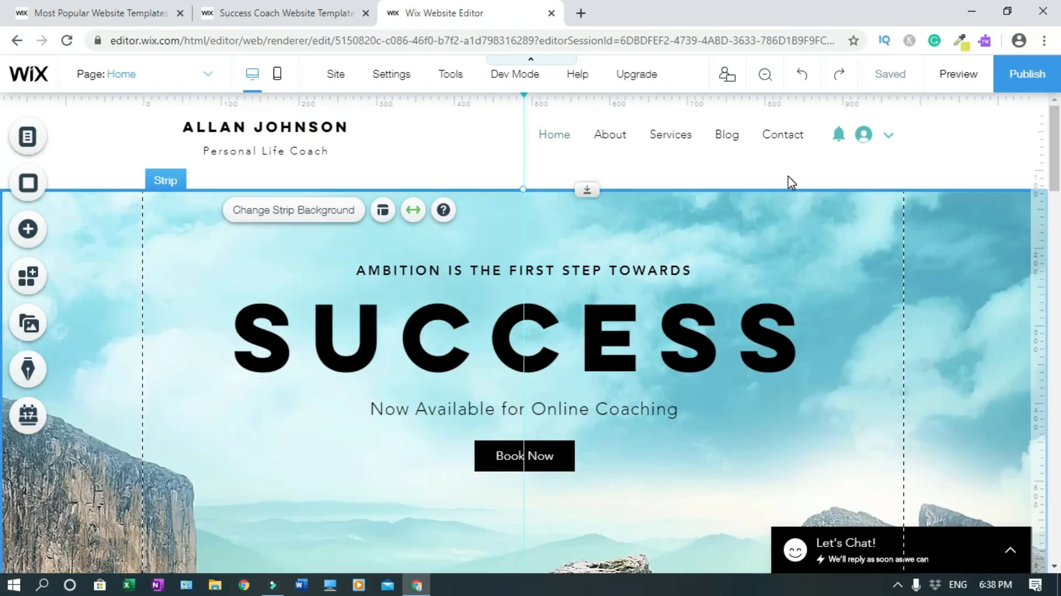
Replace the name in the site header with BLOGSDOM, set its font size to 25 px and save this version.
left_click(237, 127)
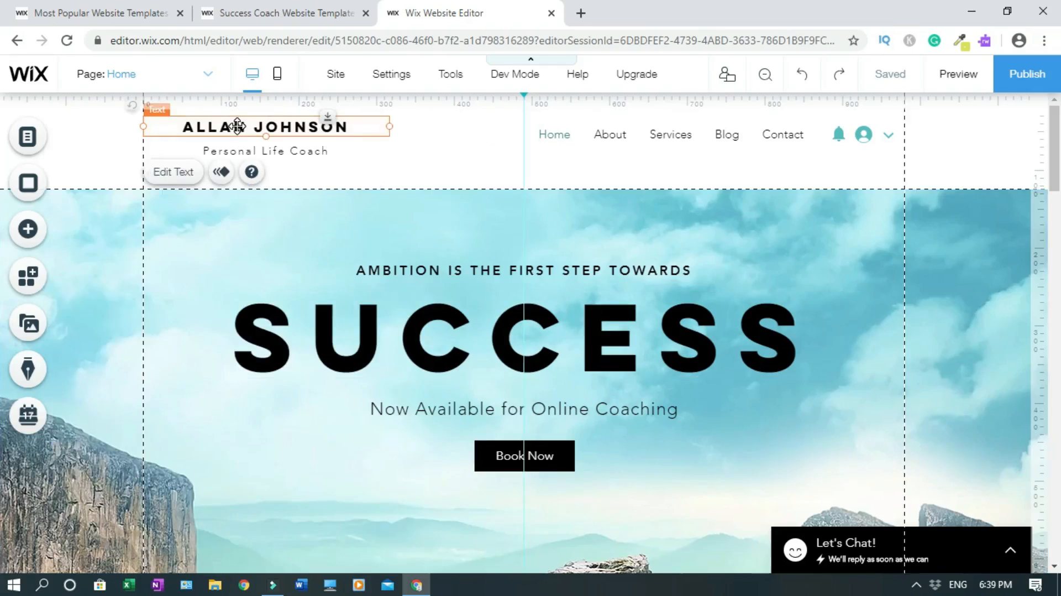
left_click(173, 172)
type("BLOGSDOM")
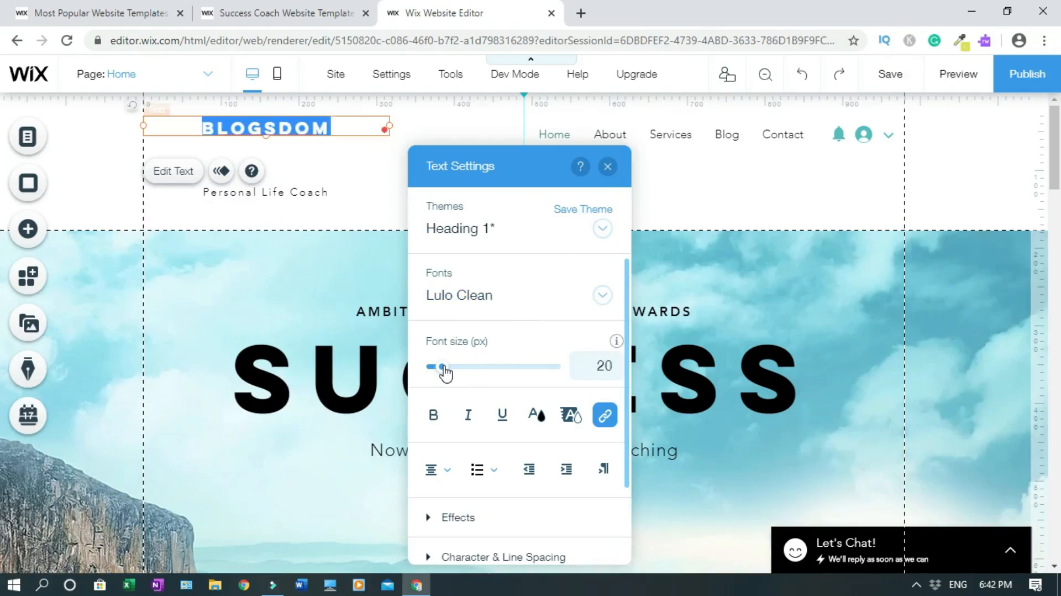
left_click_drag(445, 374, 447, 373)
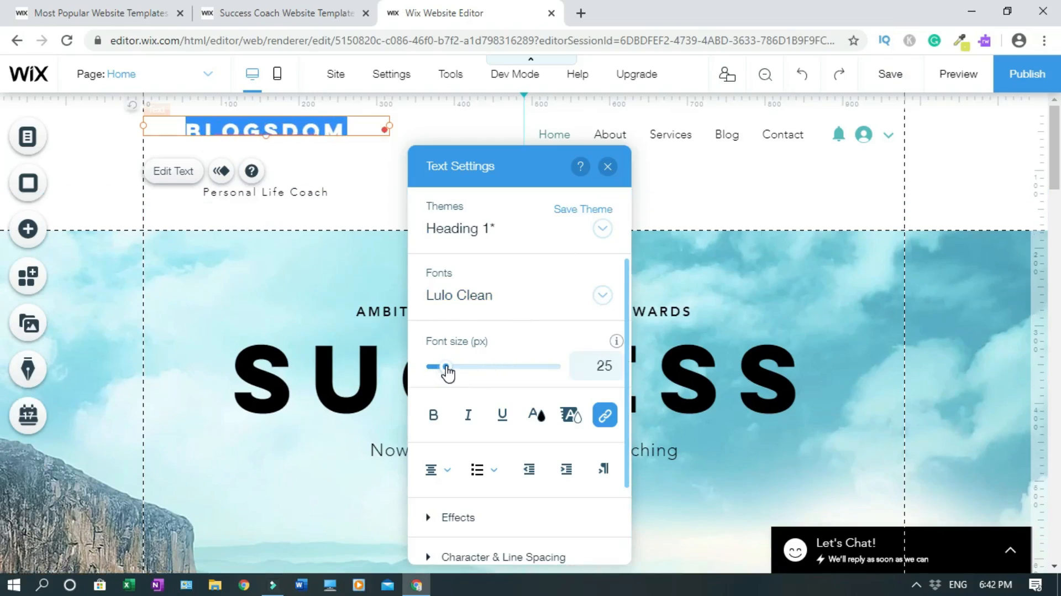
left_click(890, 74)
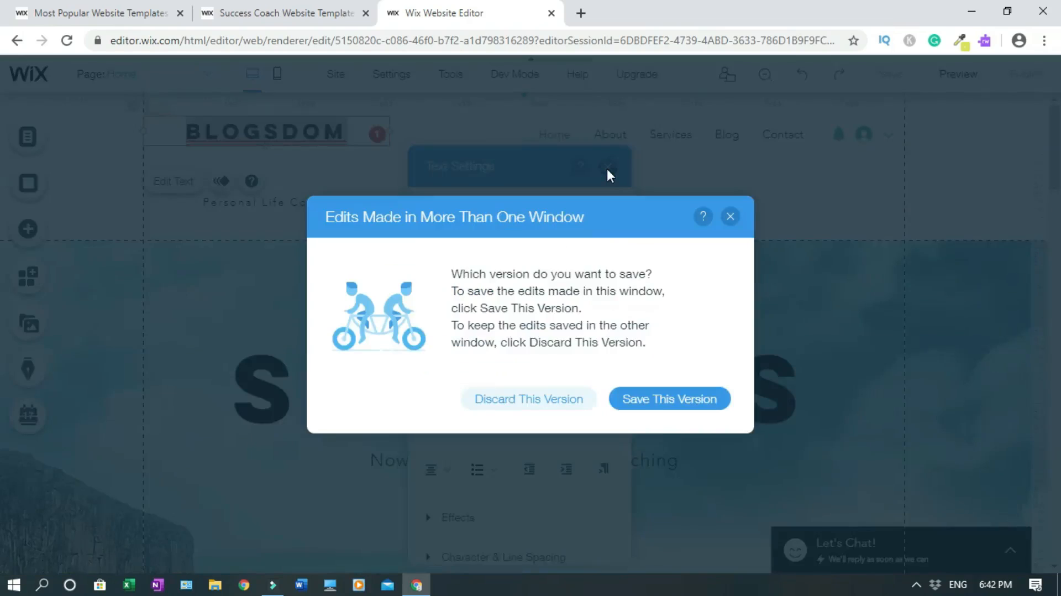
left_click(648, 405)
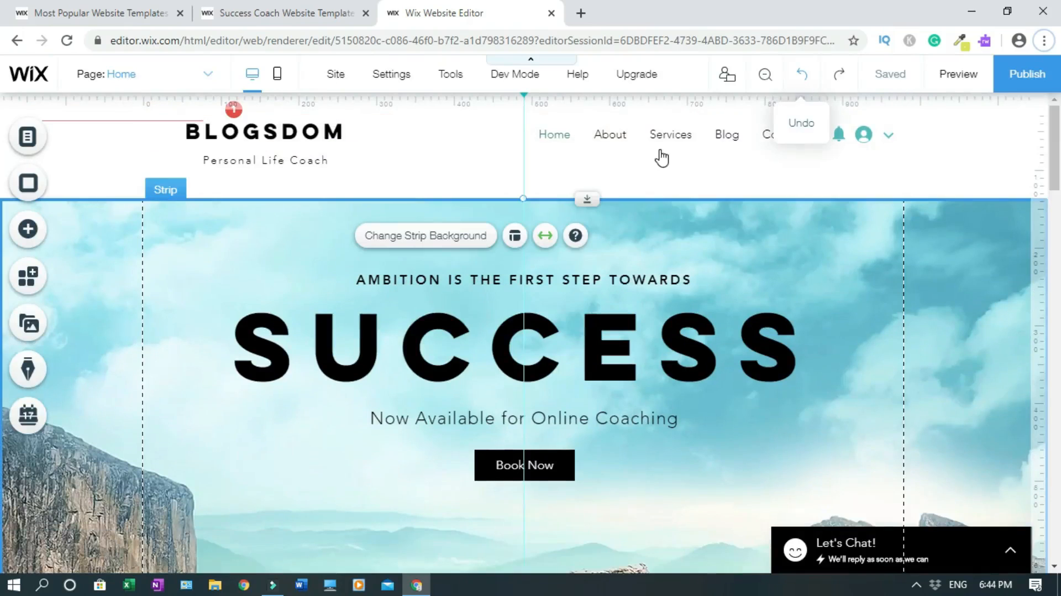
Undo the font size and text changes made to the header title.
left_click(803, 75)
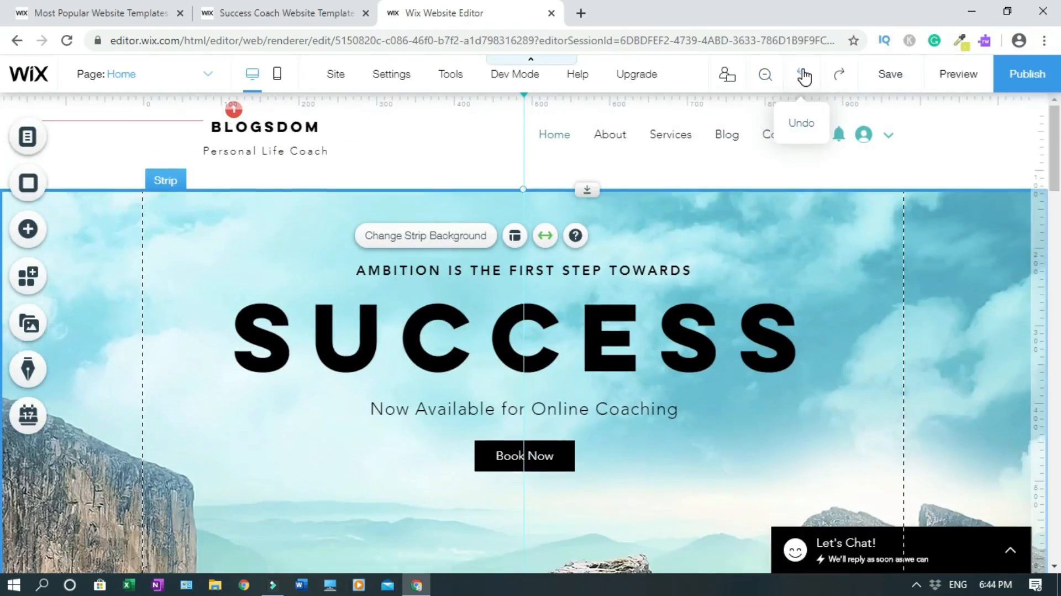
left_click(805, 77)
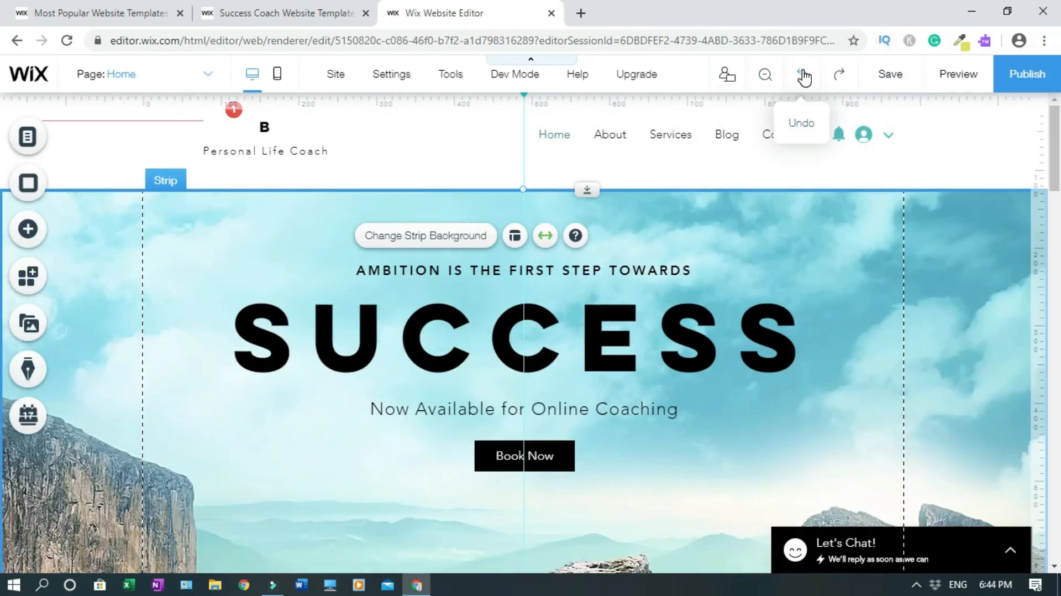
left_click(804, 77)
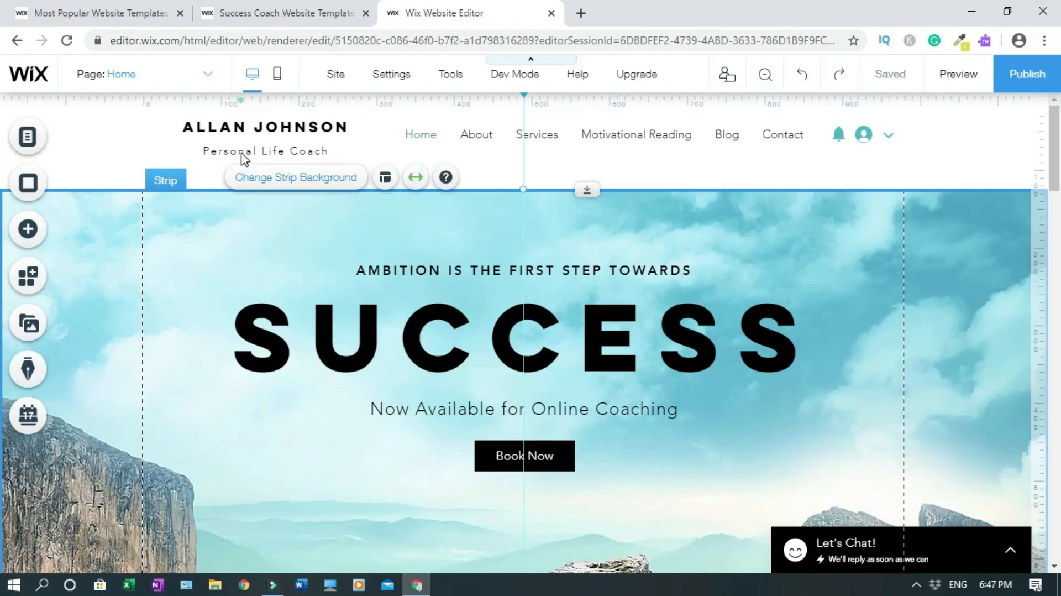
Change the tagline in the site header to "Digital Marketing & Web Design" and close its text settings.
left_click(241, 149)
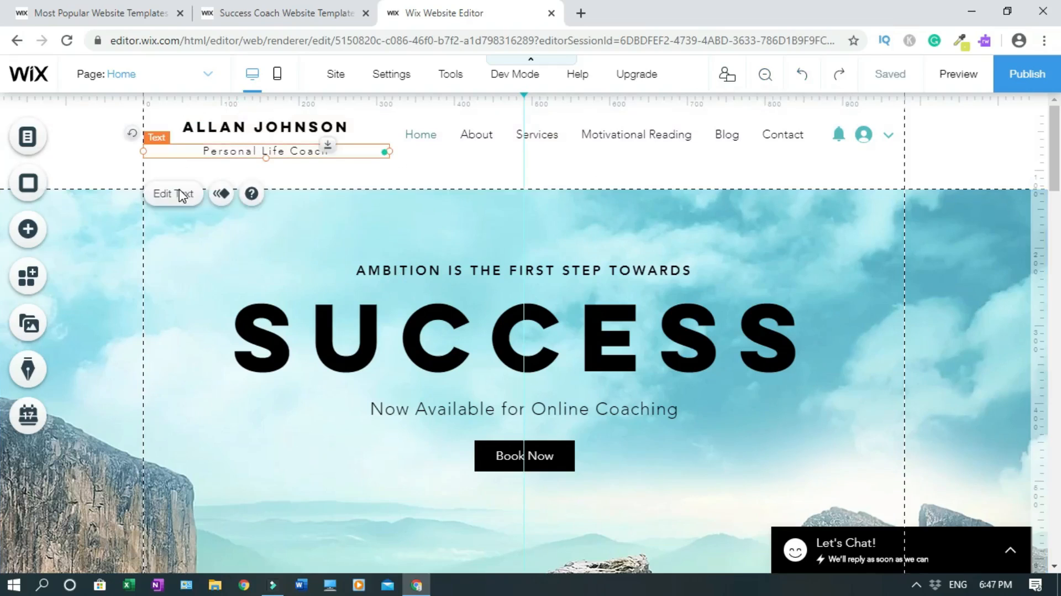
left_click(181, 196)
type("Dig")
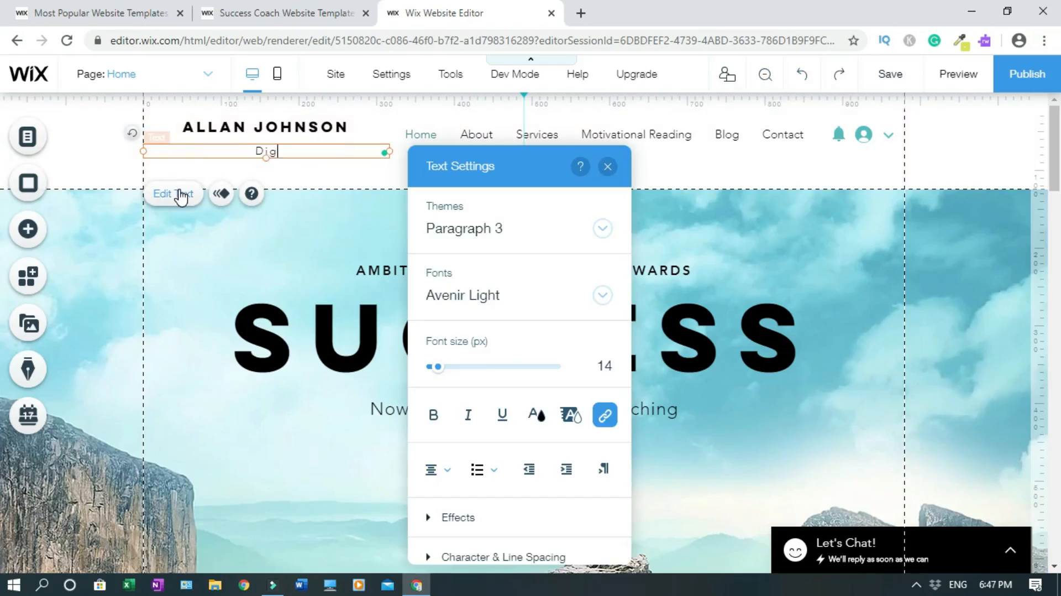
type("ital Marketi")
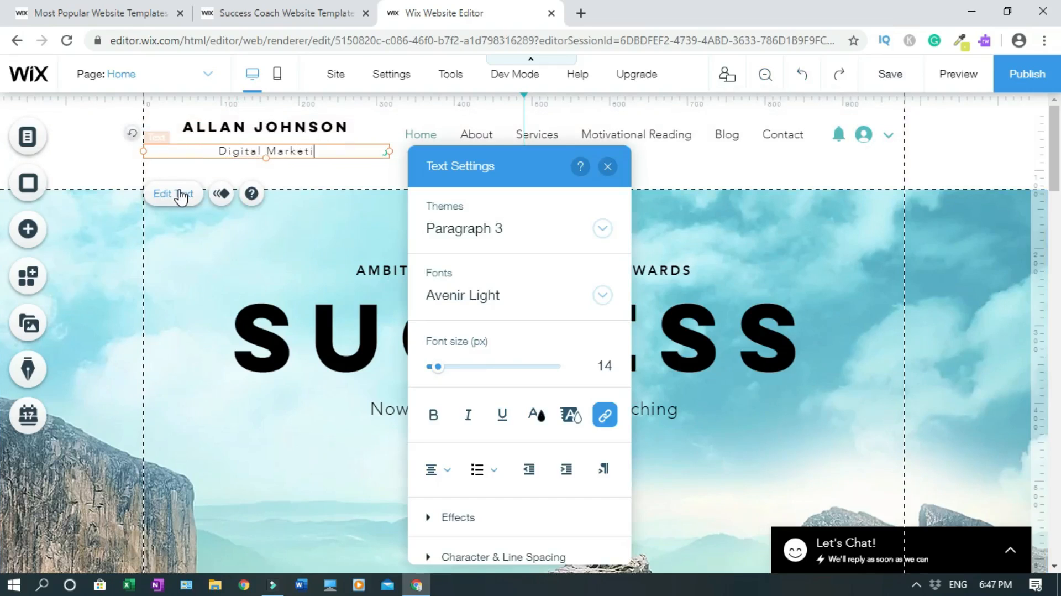
type("ng & Web")
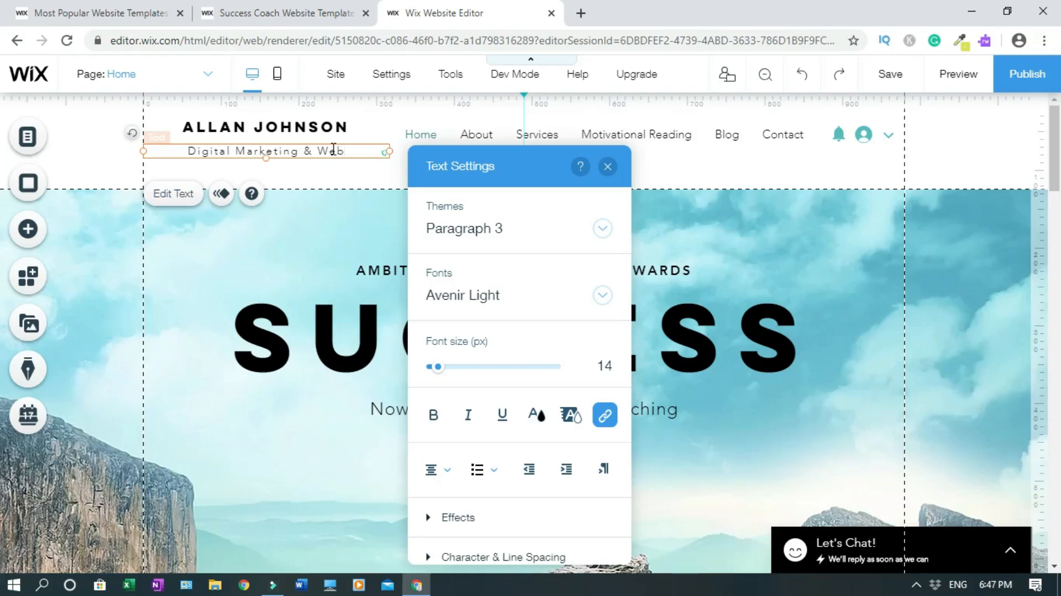
type(" Design")
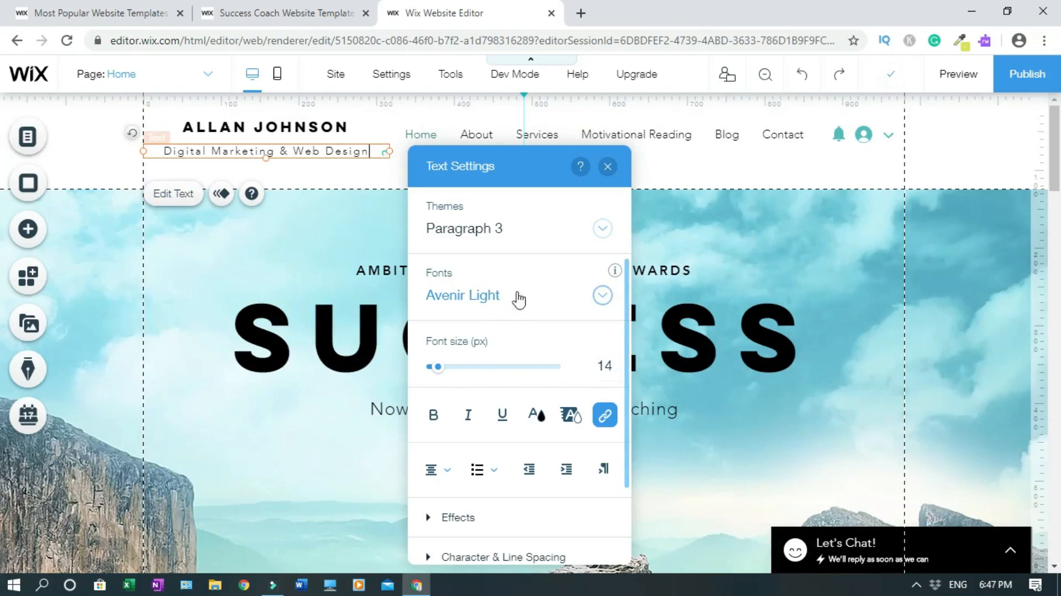
left_click(608, 167)
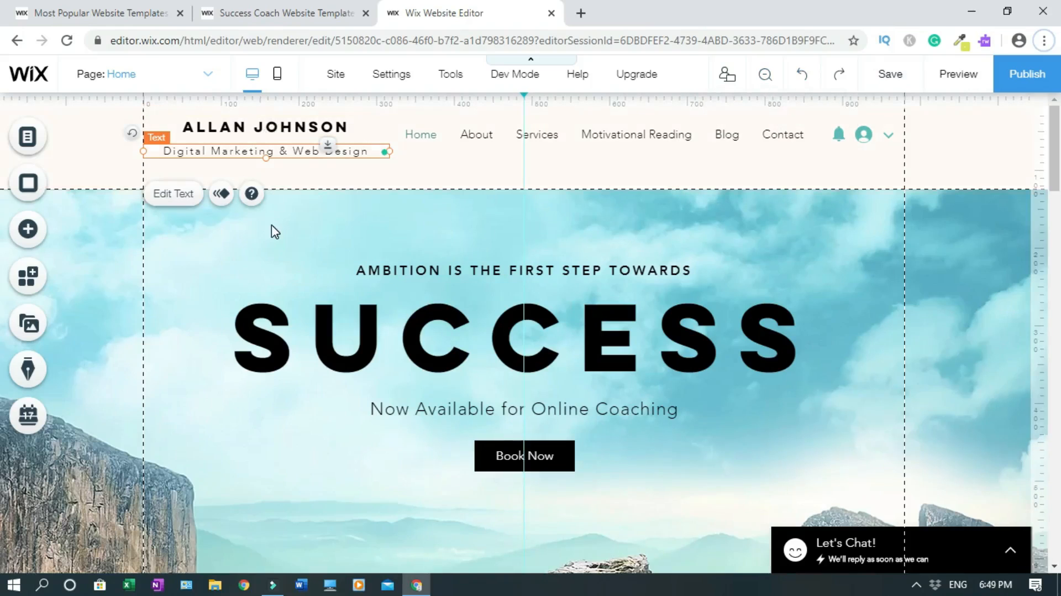
Delete the name above the header tagline and move the tagline slightly lower within the header.
left_click(279, 126)
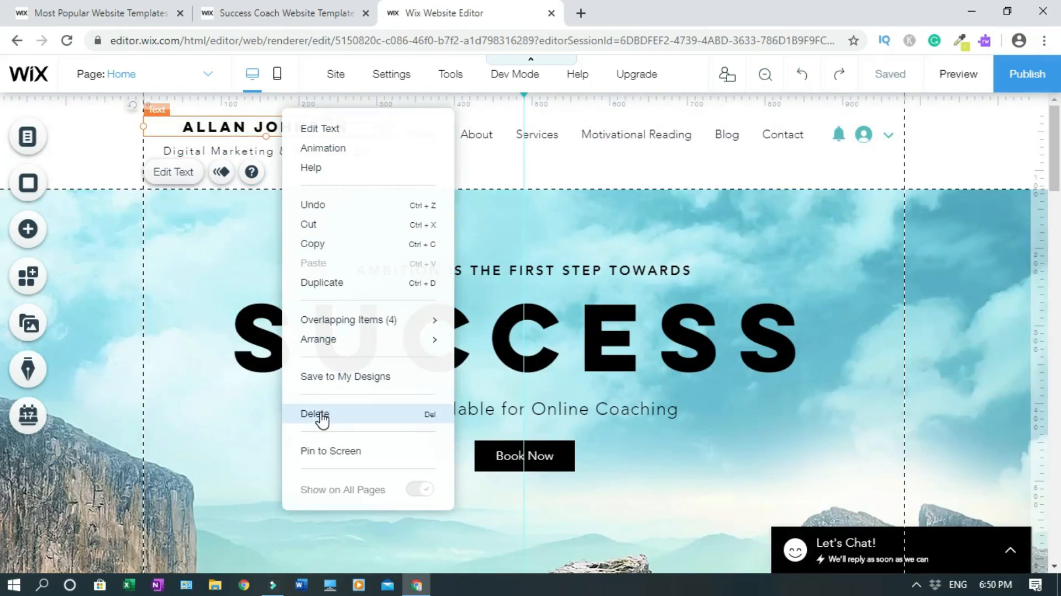
left_click(322, 420)
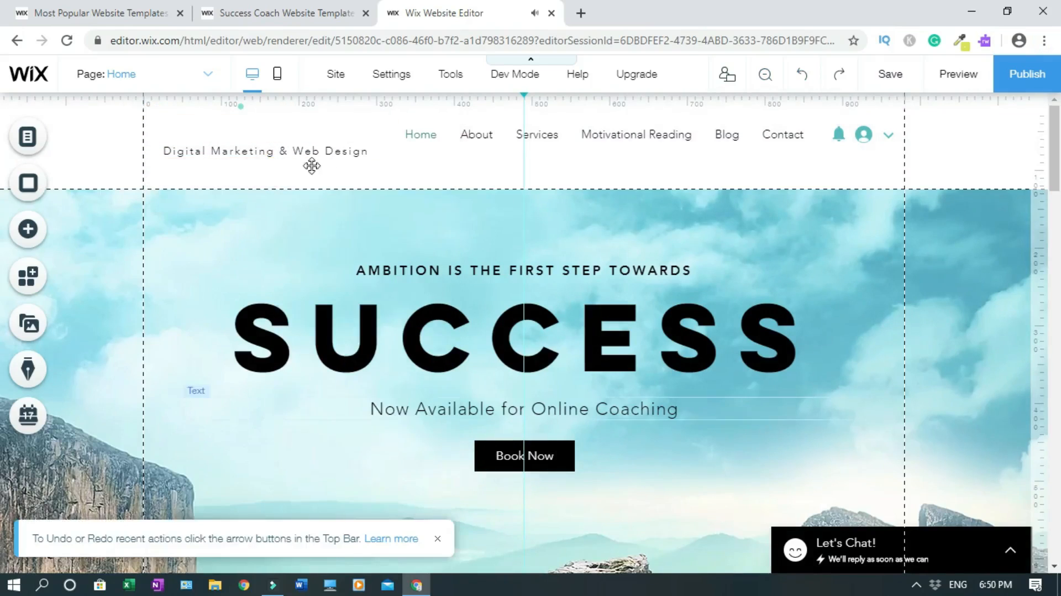
left_click(284, 156)
left_click_drag(284, 163, 284, 179)
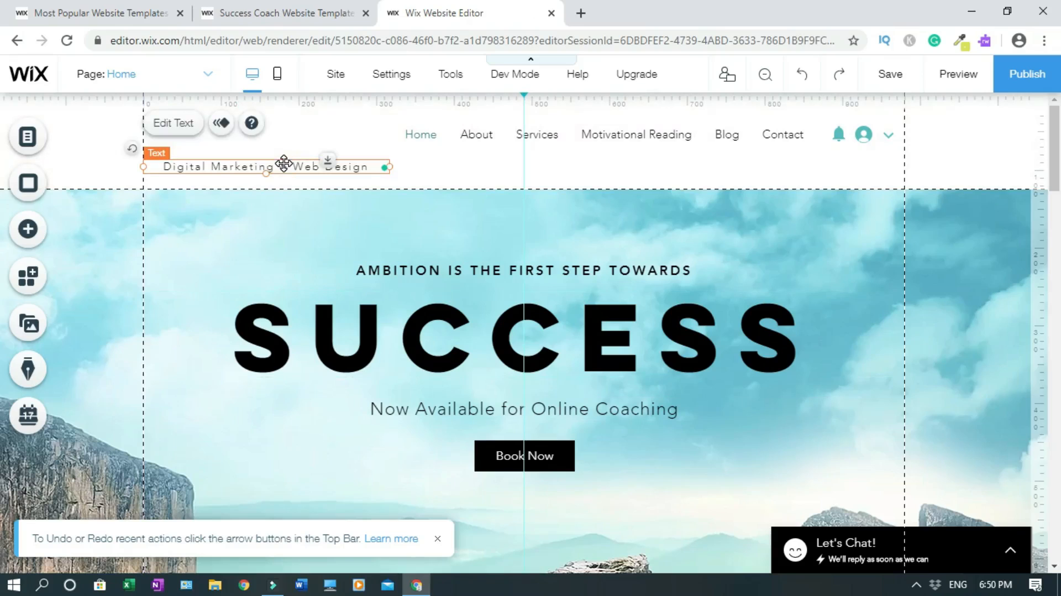
left_click(258, 243)
Upload the image Blogsdom logo.png from the computer's Downloads folder and add it to the page.
left_click(29, 231)
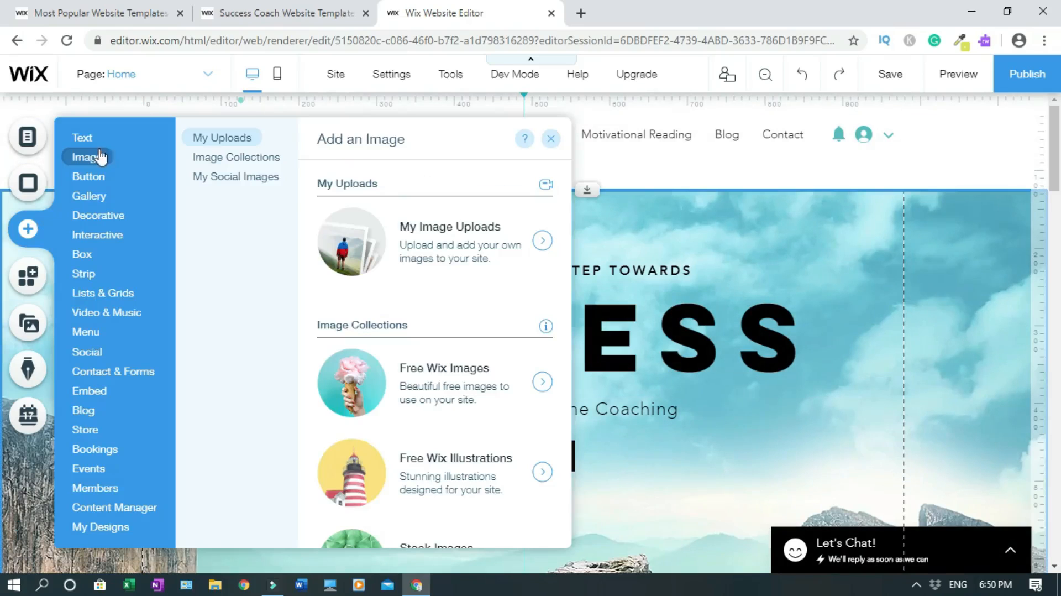
mouse_move(81, 137)
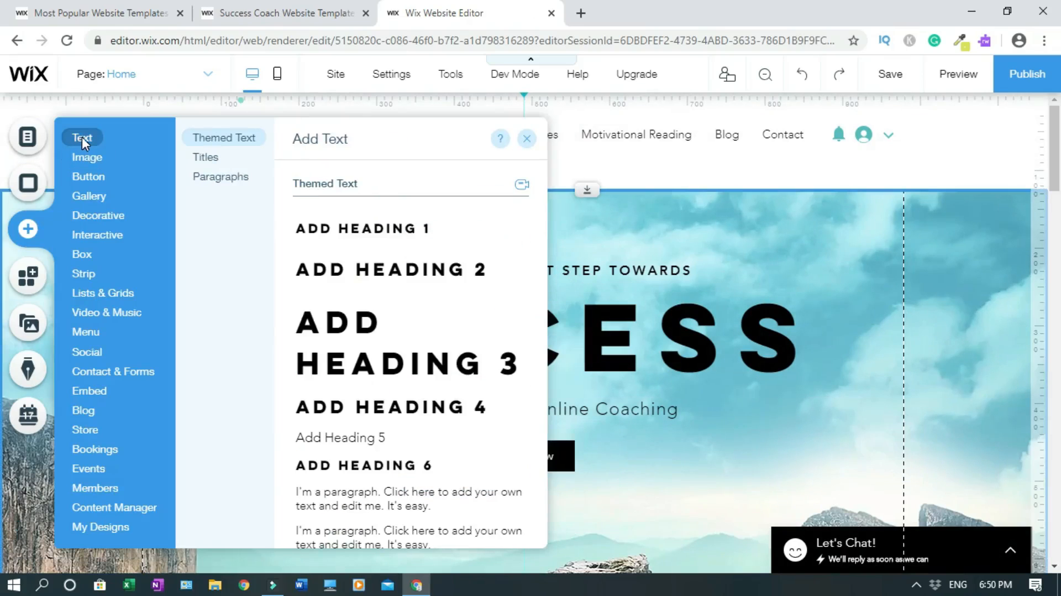
mouse_move(91, 155)
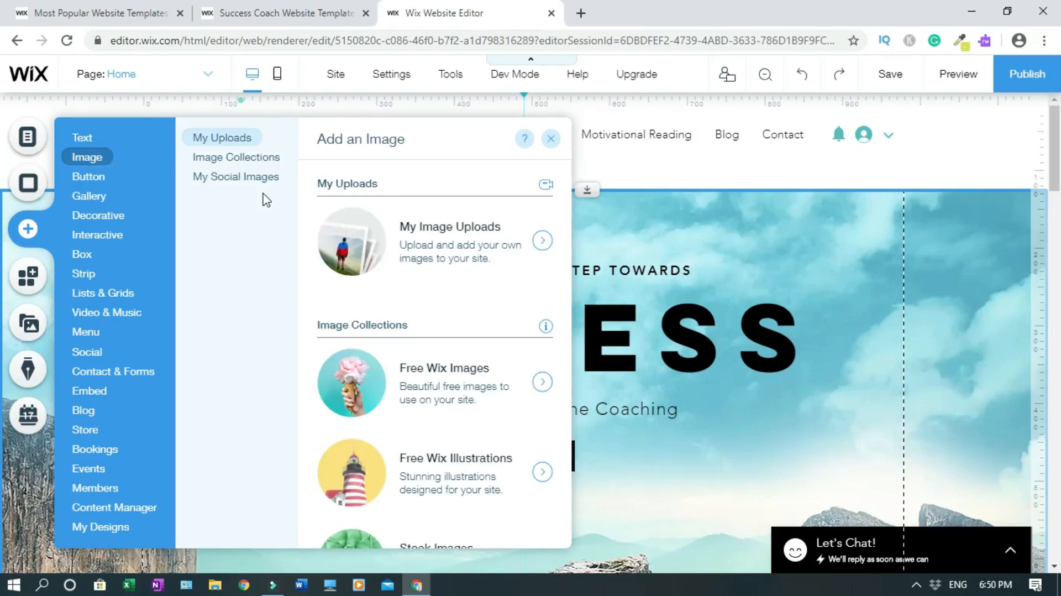
left_click(450, 243)
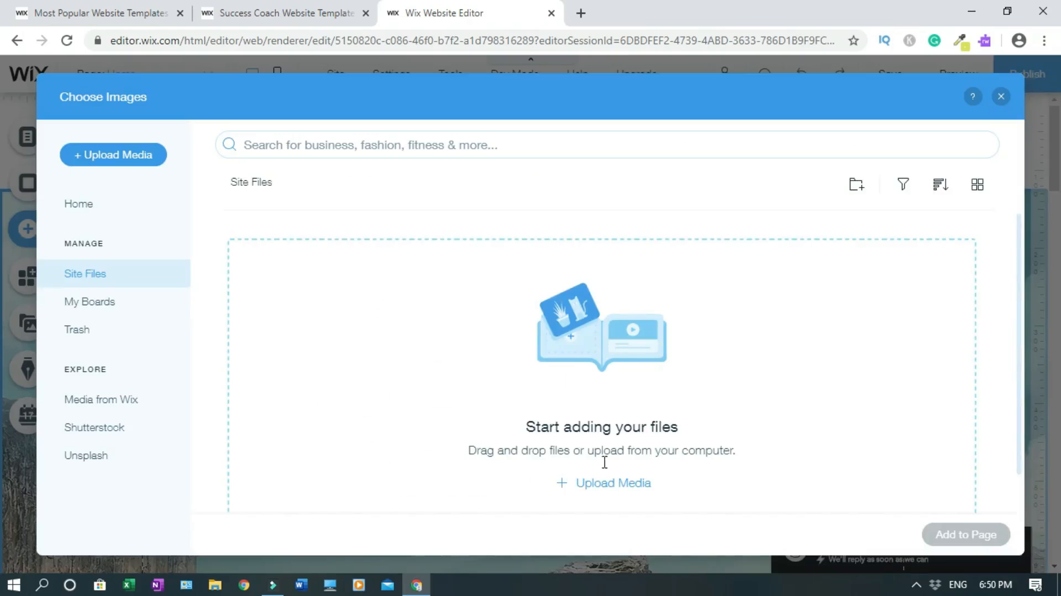
left_click(591, 486)
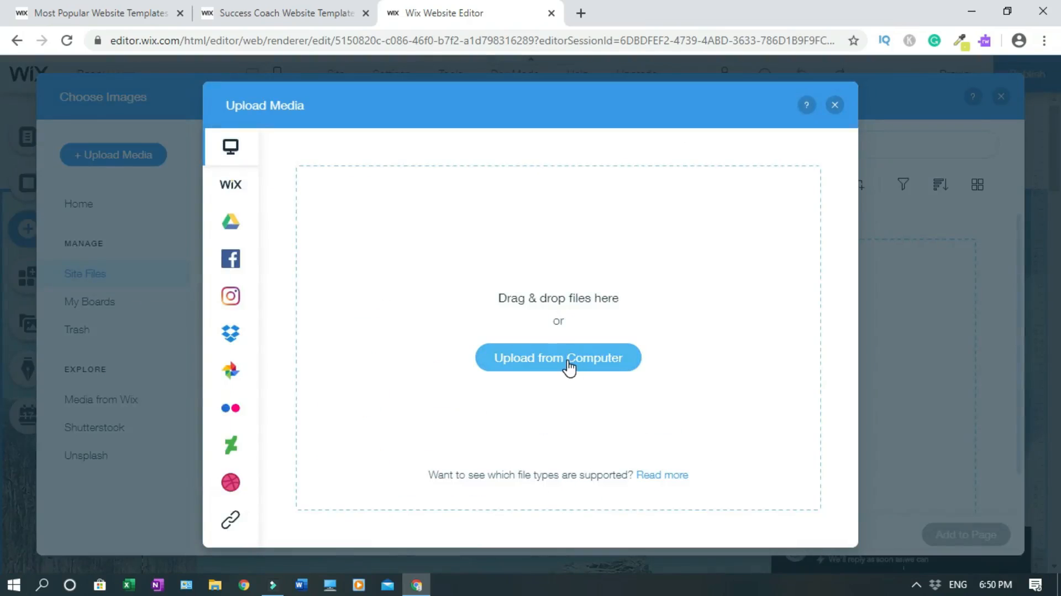
left_click(571, 365)
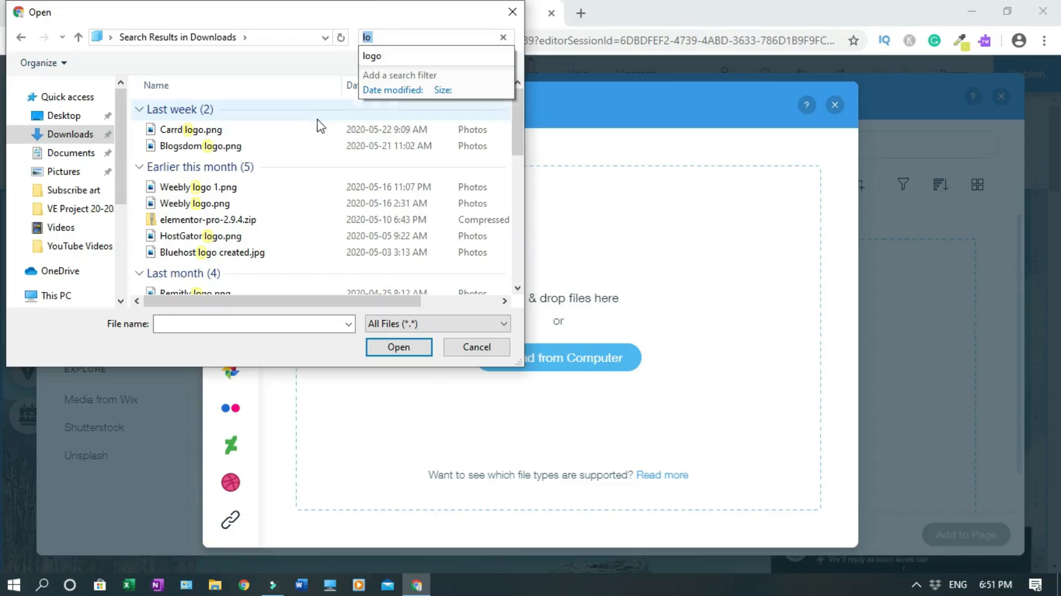
left_click(234, 151)
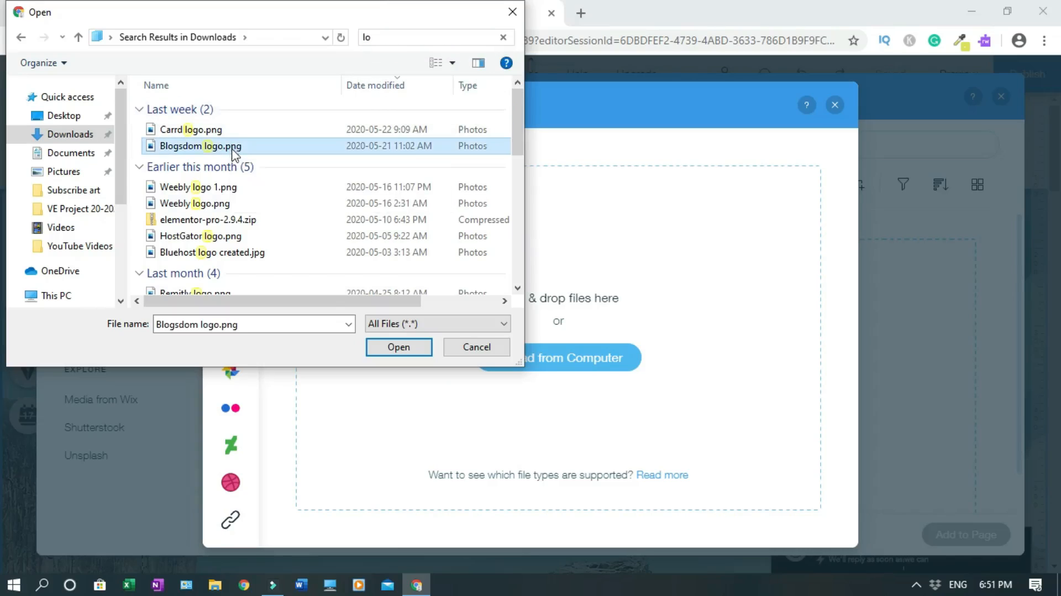
left_click(394, 351)
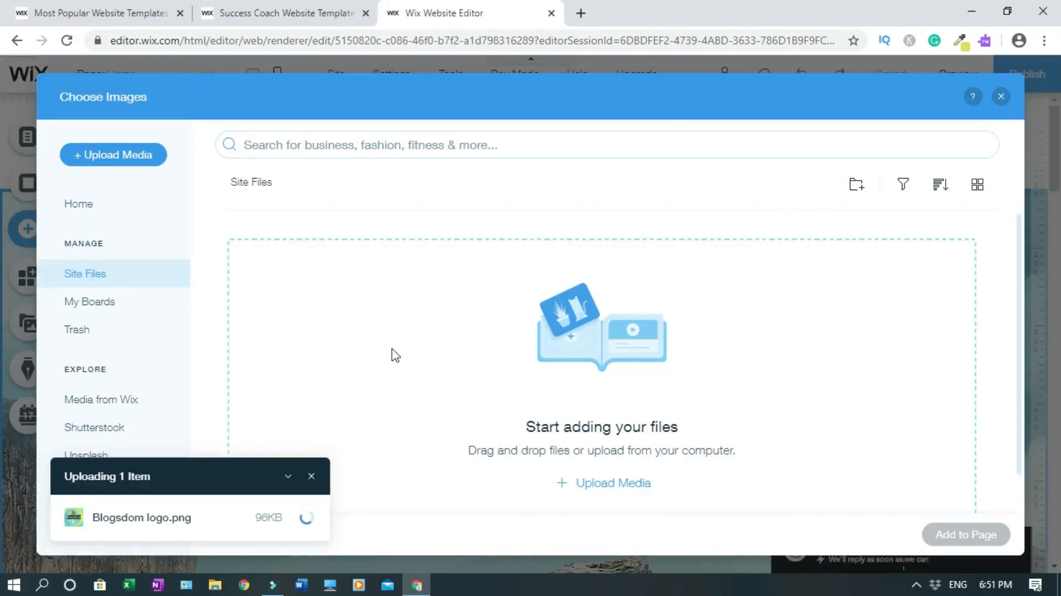
left_click(965, 535)
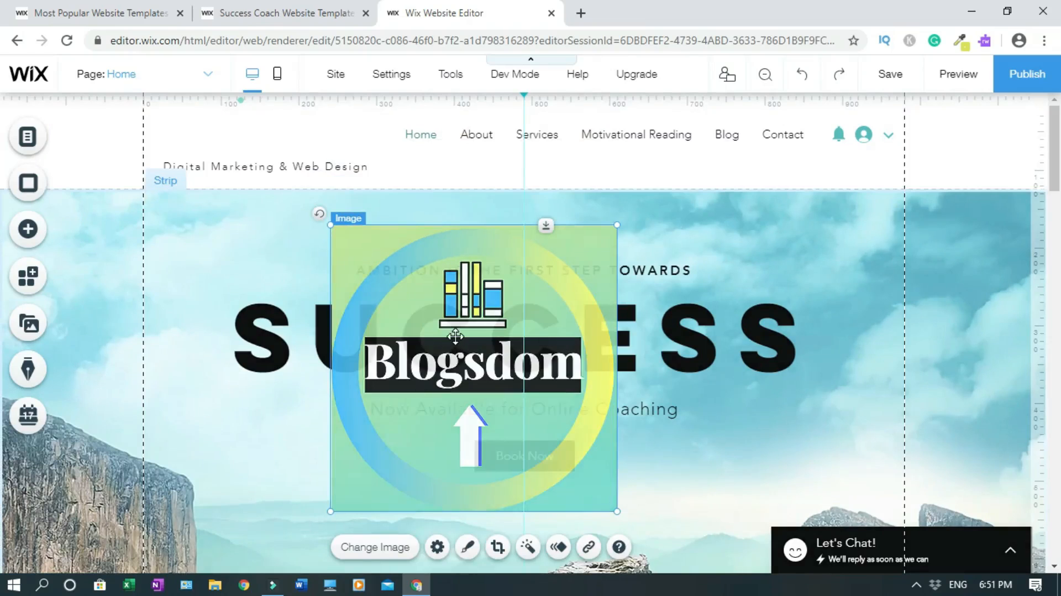
Shrink the Blogsdom logo to a small square and place it in the header above the tagline.
left_click_drag(330, 511, 408, 435)
left_click_drag(455, 334, 328, 254)
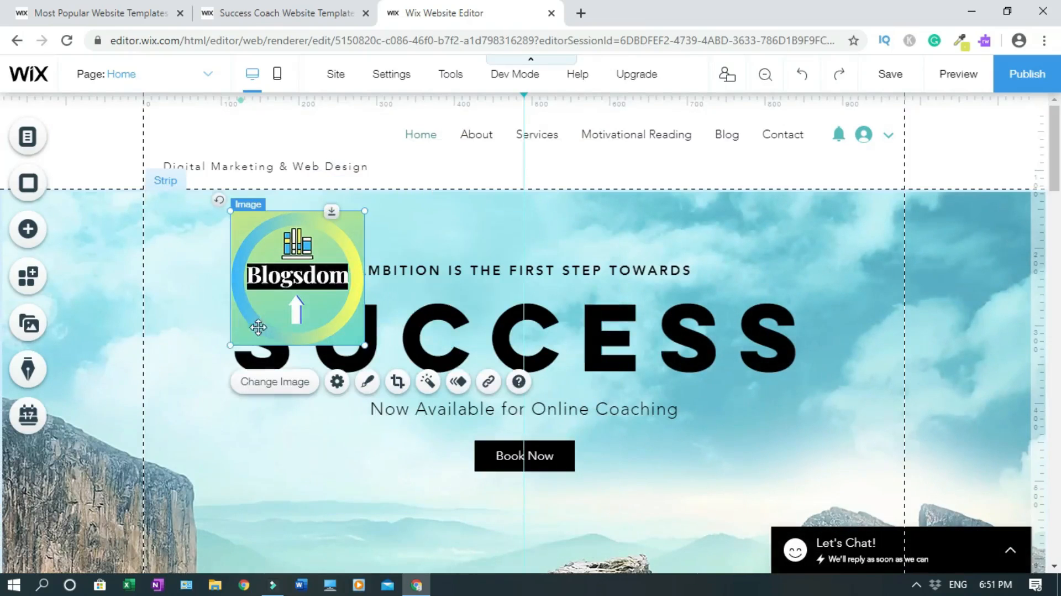
left_click_drag(229, 344, 191, 265)
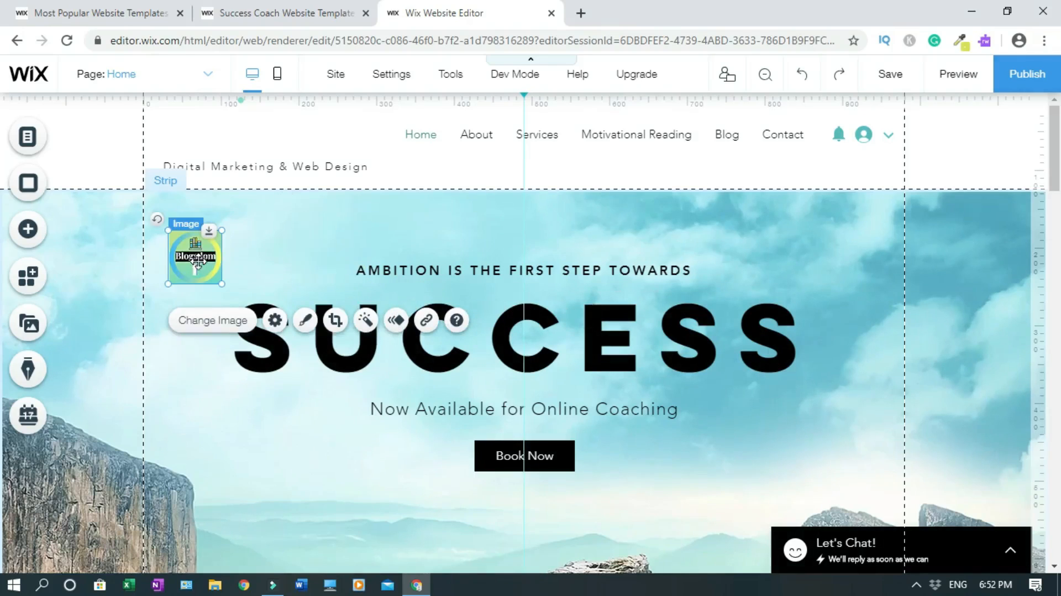
left_click_drag(201, 226, 239, 127)
left_click(902, 426)
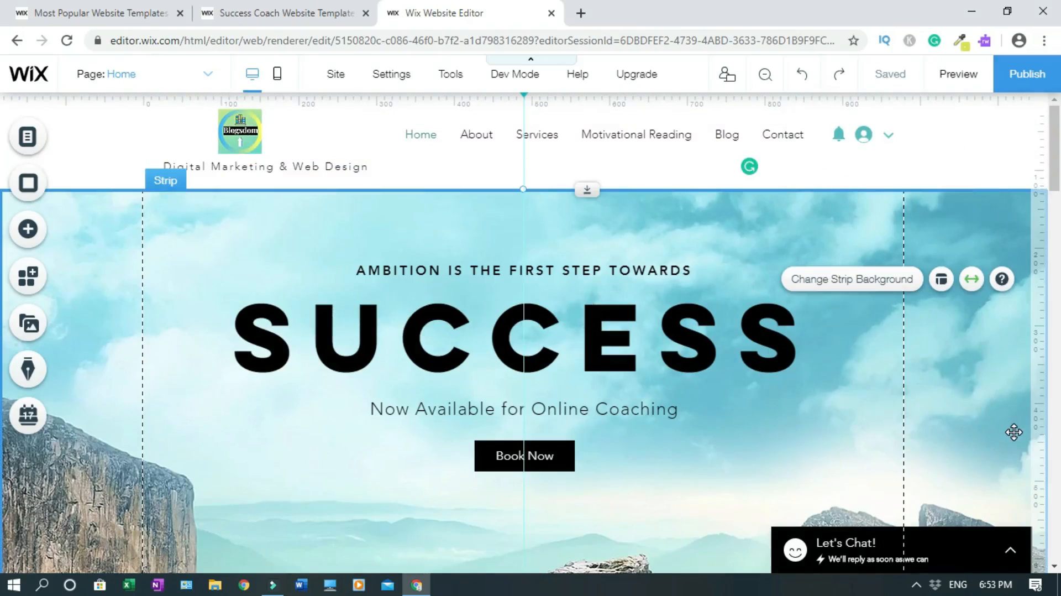
Try moving the "AMBITION IS THE FIRST STEP TOWARDS" line to about x 85, y 203, and undo the move.
left_click(398, 448)
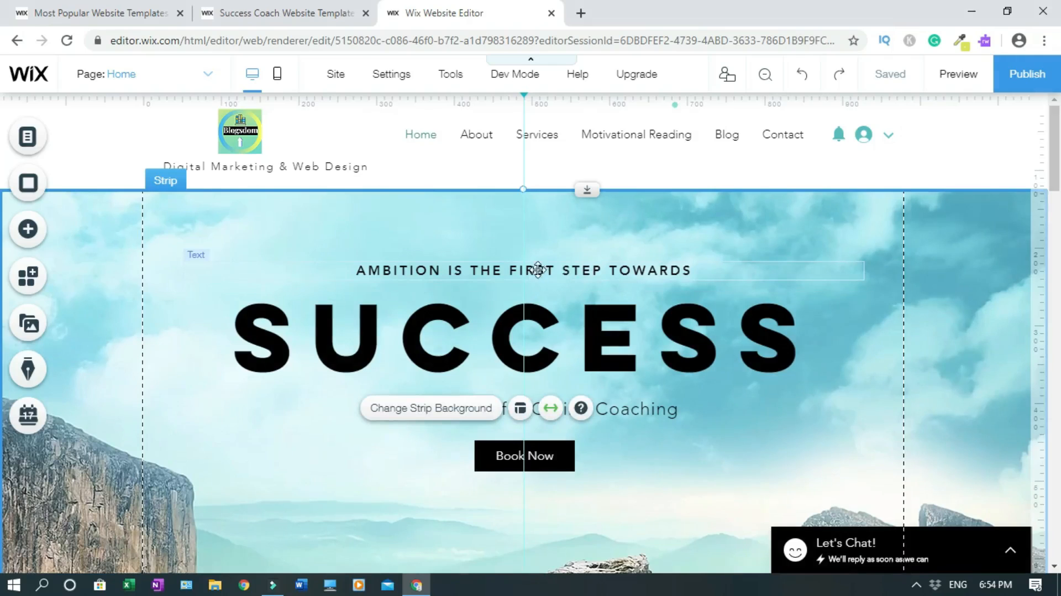
left_click_drag(535, 269, 597, 258)
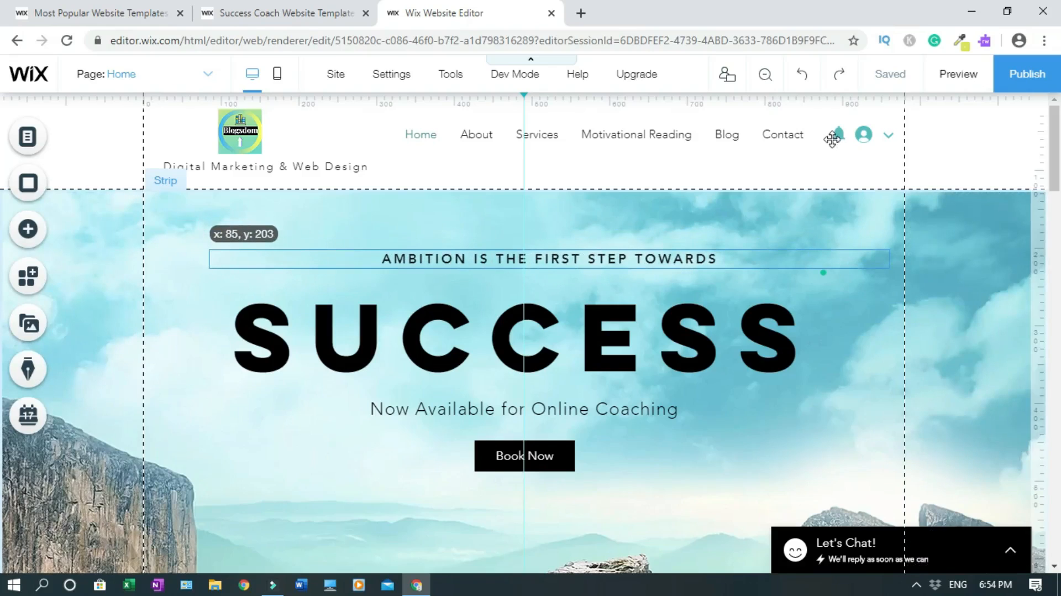
left_click(804, 77)
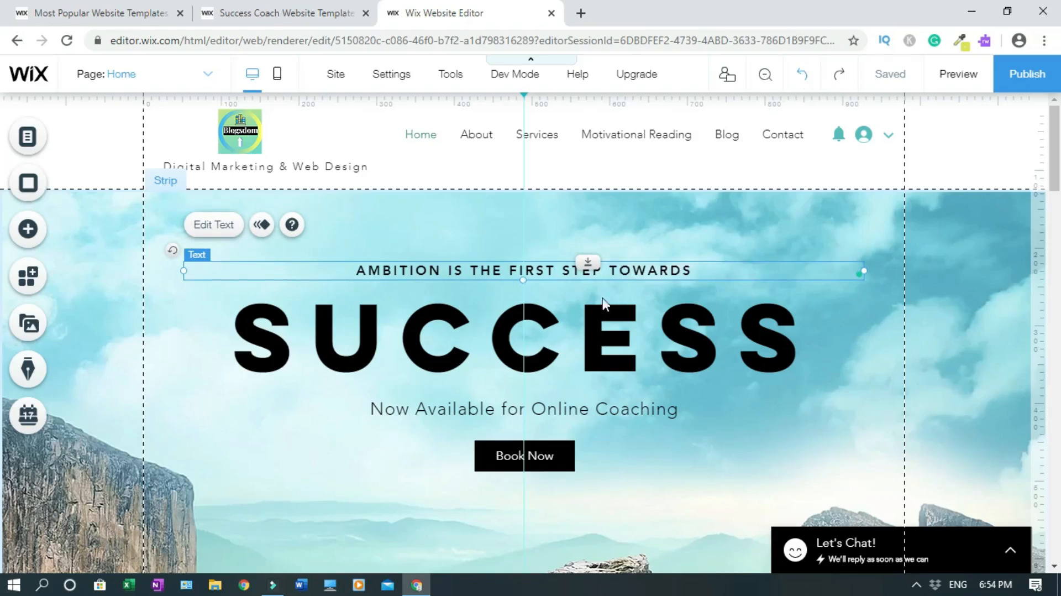
left_click(712, 432)
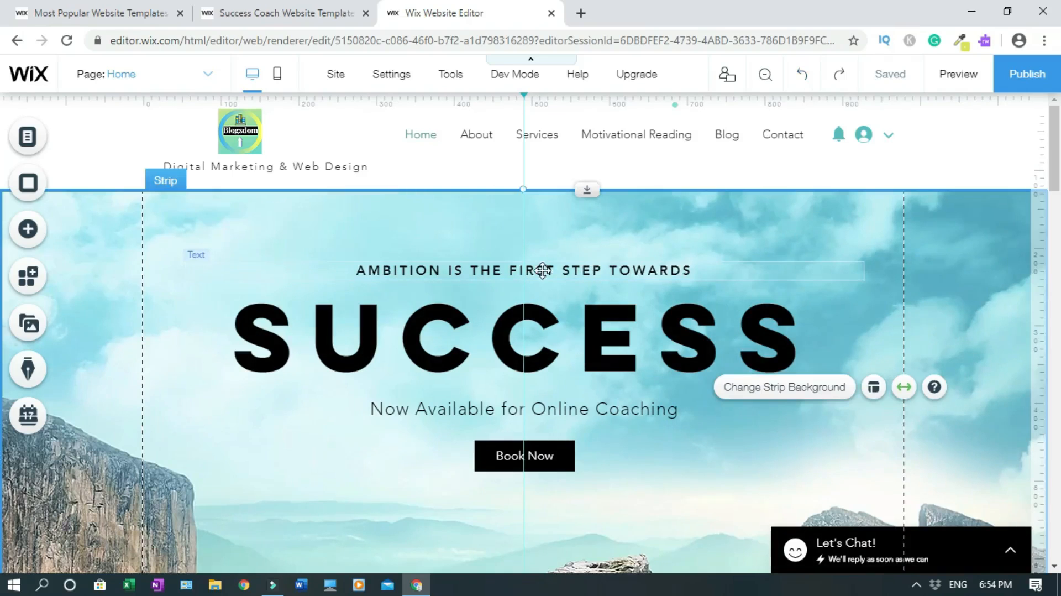
Rewrite the small line above the SUCCESS heading to read "PASSION IS FIRST".
left_click(543, 271)
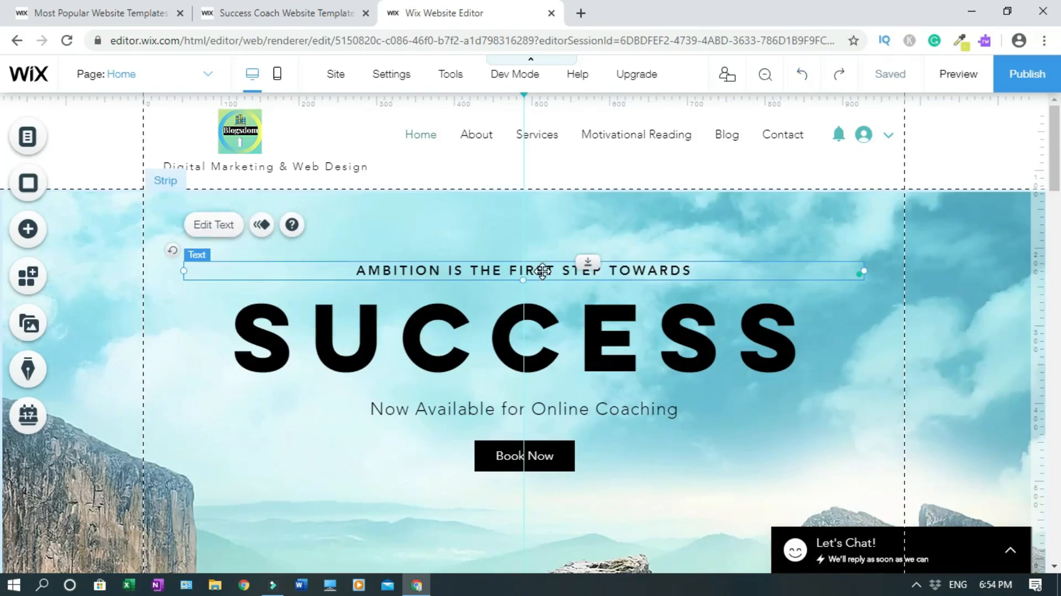
left_click(211, 230)
left_click_drag(561, 271, 699, 268)
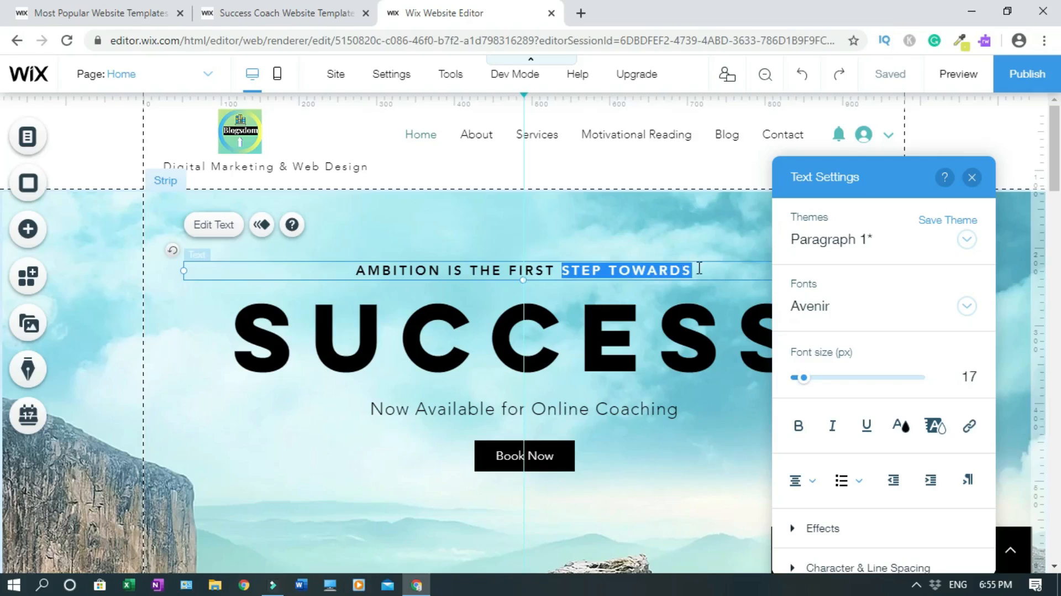
key("BackSpace")
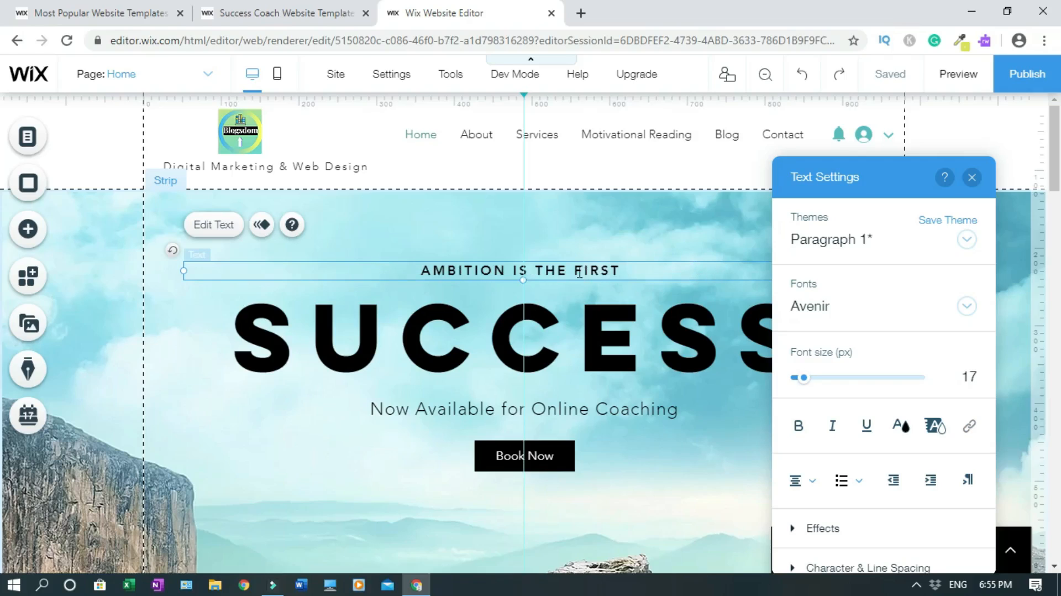
left_click_drag(543, 269, 575, 268)
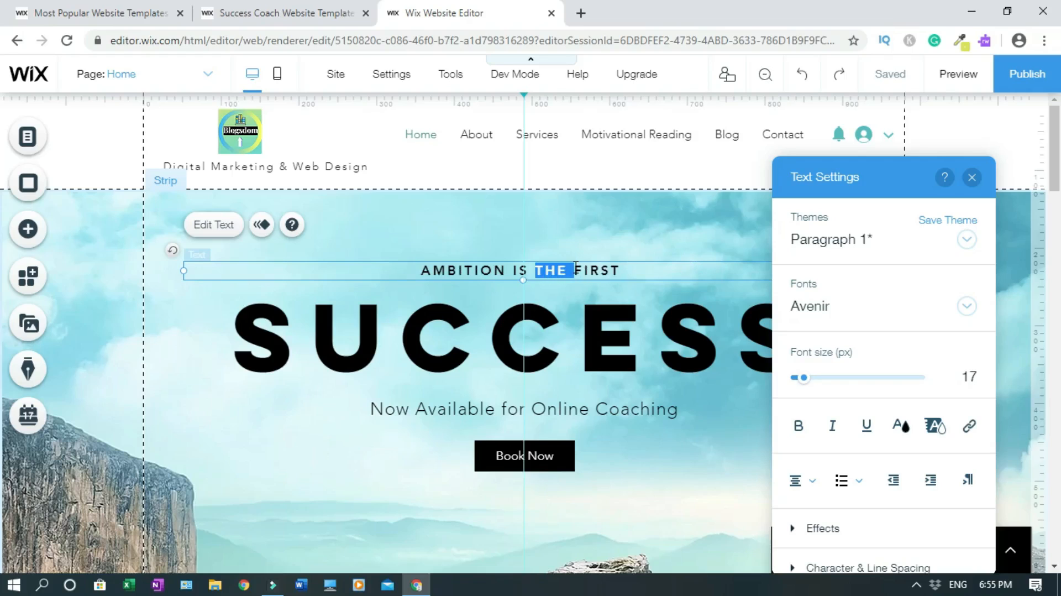
key("BackSpace")
left_click(589, 398)
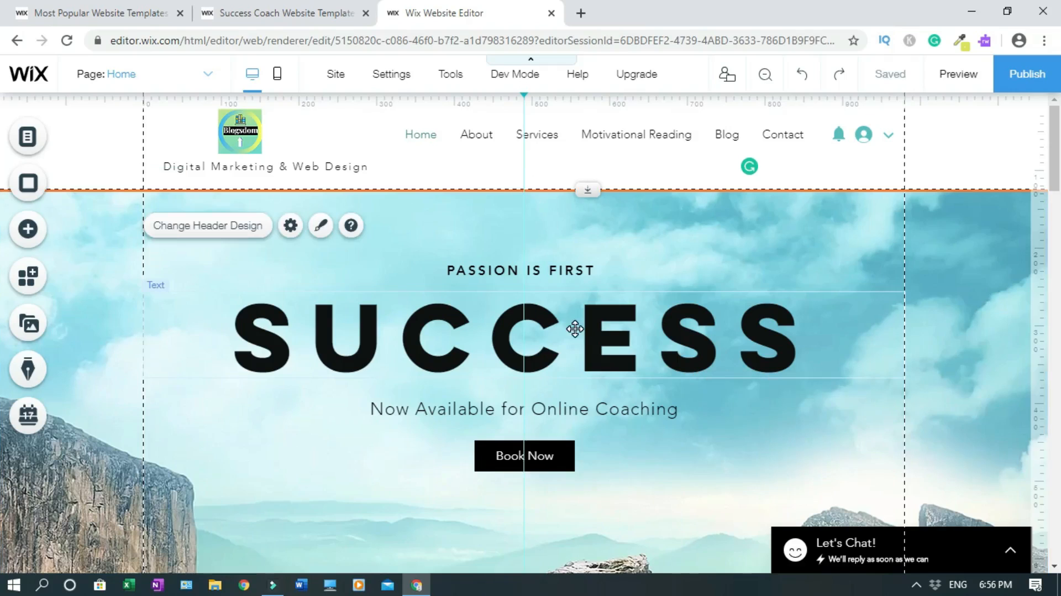
Try several text colors on the SUCCESS heading and settle on the blue #3078BE.
double_click(575, 330)
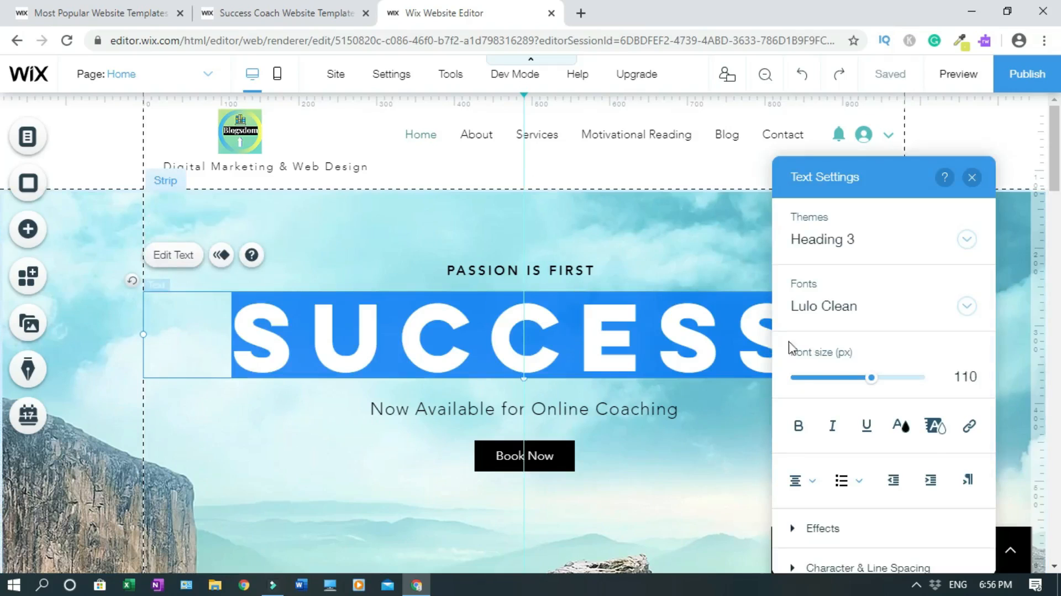
left_click(906, 433)
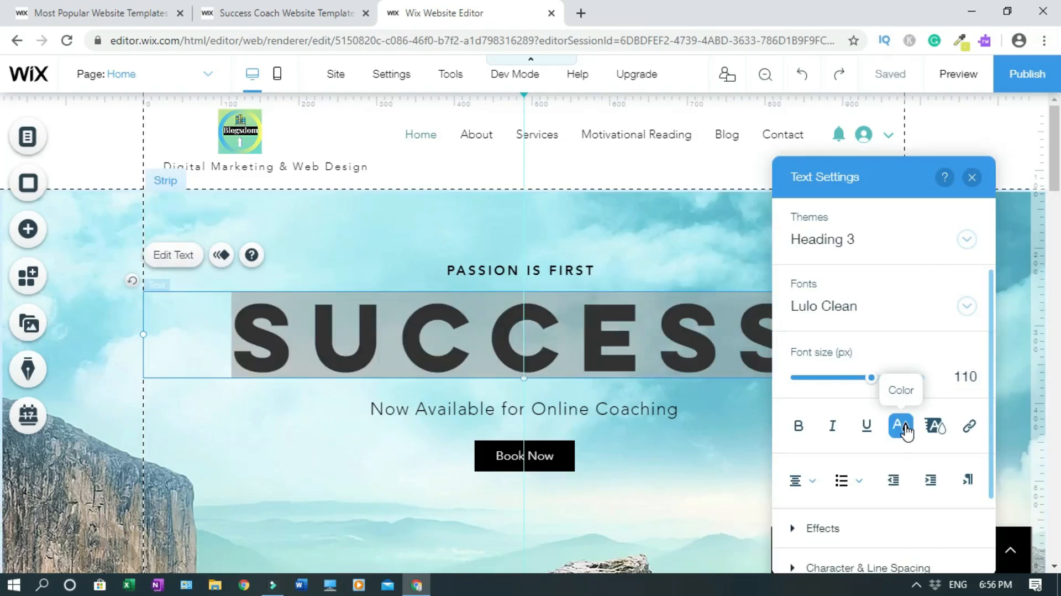
left_click(856, 453)
left_click(881, 453)
left_click(881, 429)
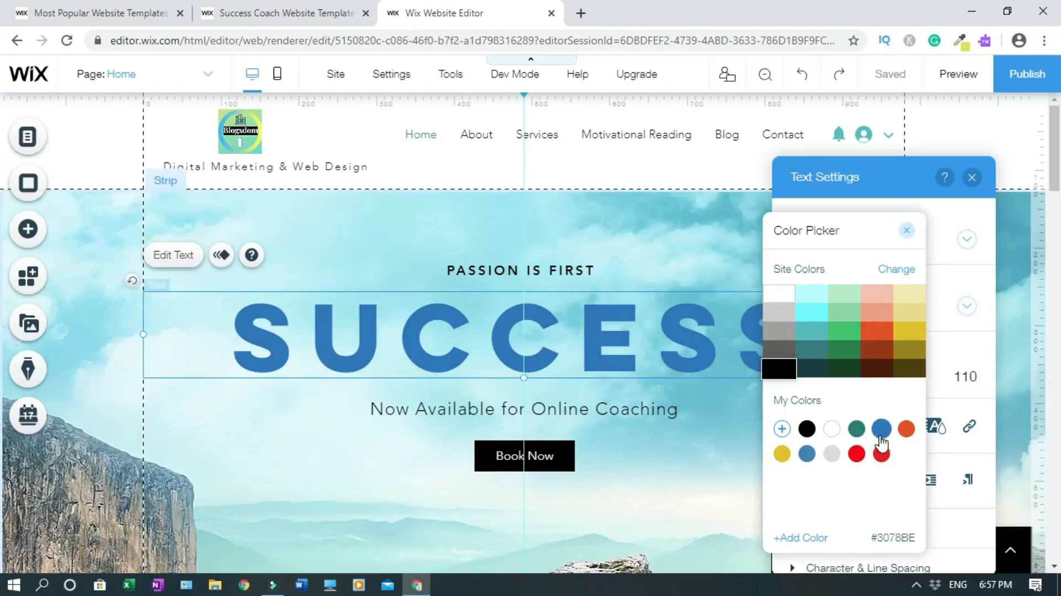
left_click(857, 429)
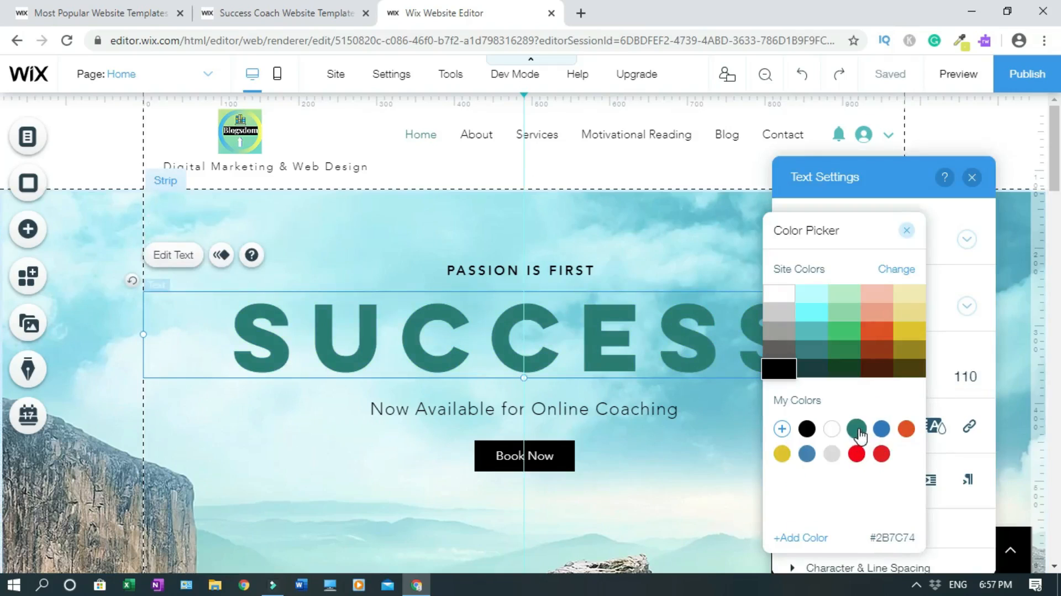
left_click(832, 429)
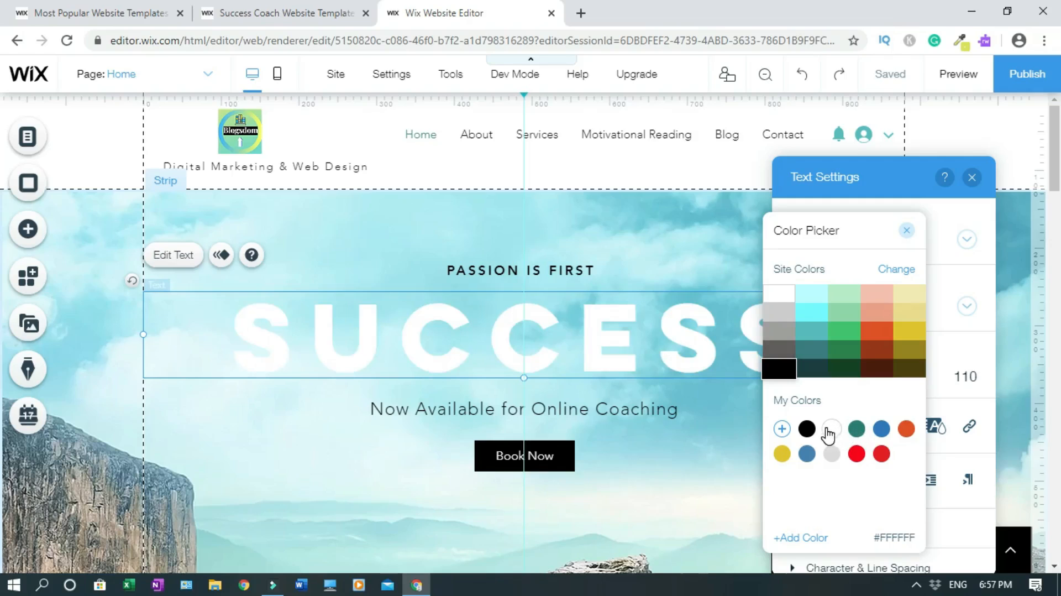
left_click(808, 430)
left_click(807, 454)
left_click(882, 436)
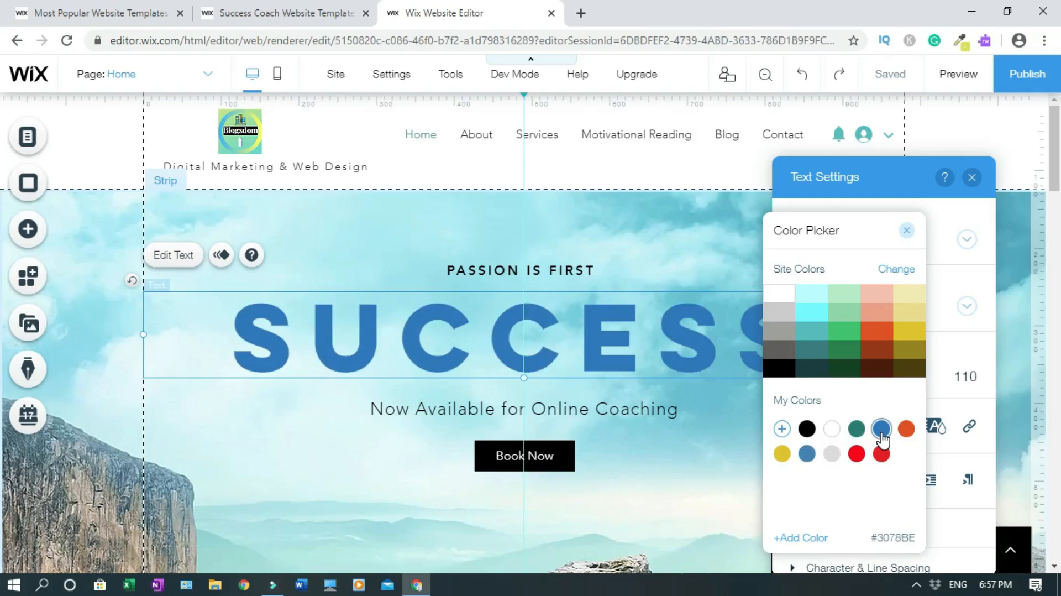
left_click(907, 230)
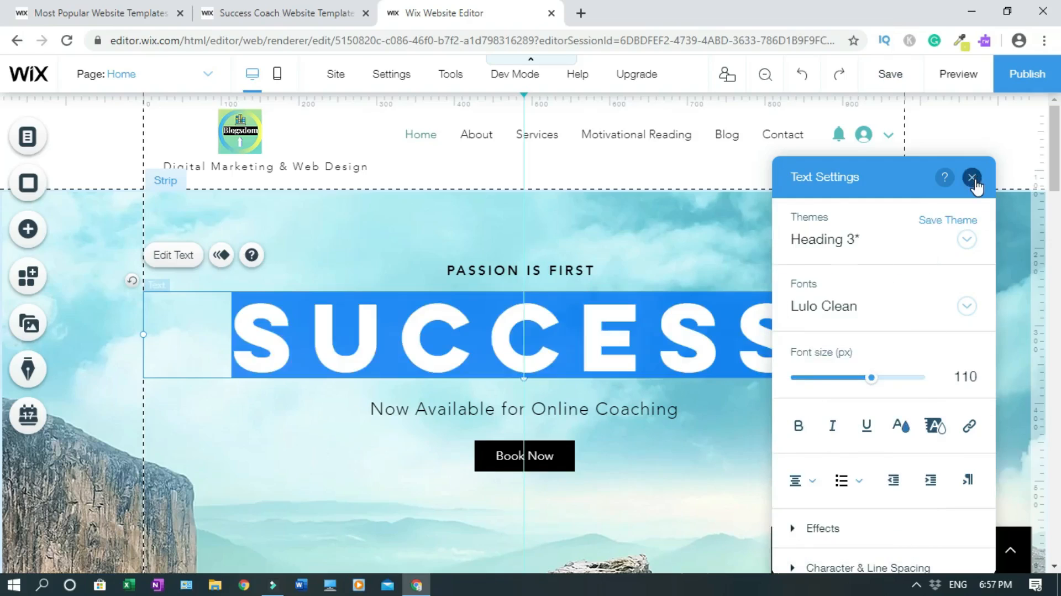
left_click(974, 178)
left_click(604, 471)
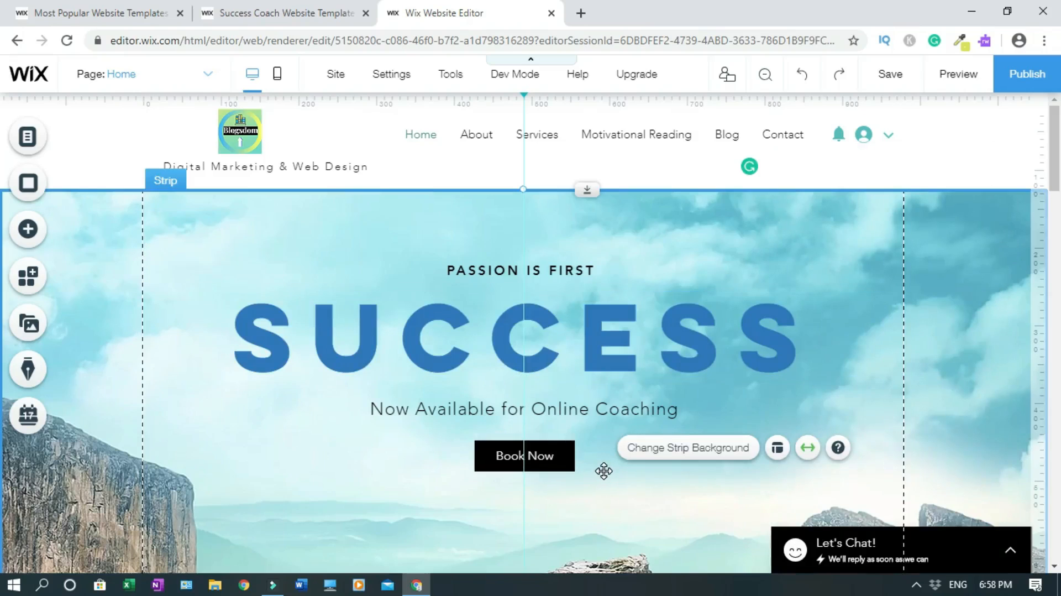
Try relabeling the hero's Book Now button as "Book ASAP" and undo the change.
left_click(544, 456)
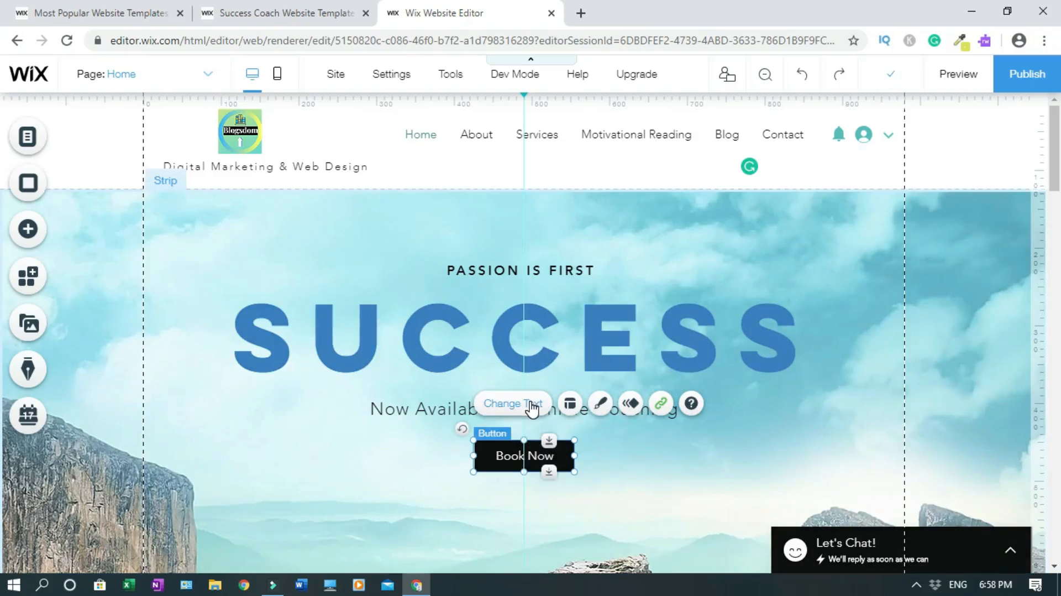
left_click(513, 404)
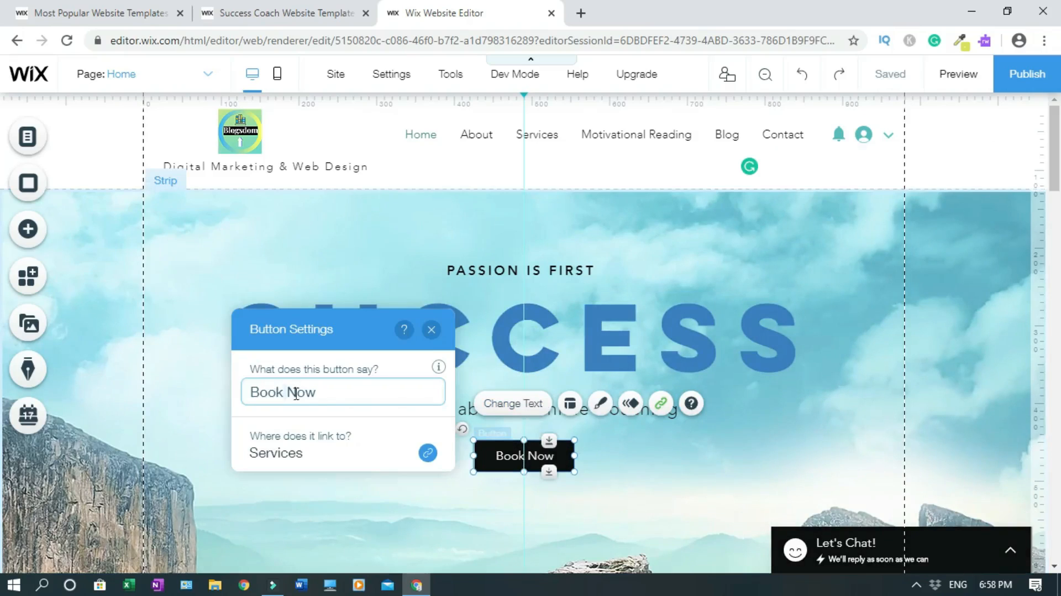
type("ASAP")
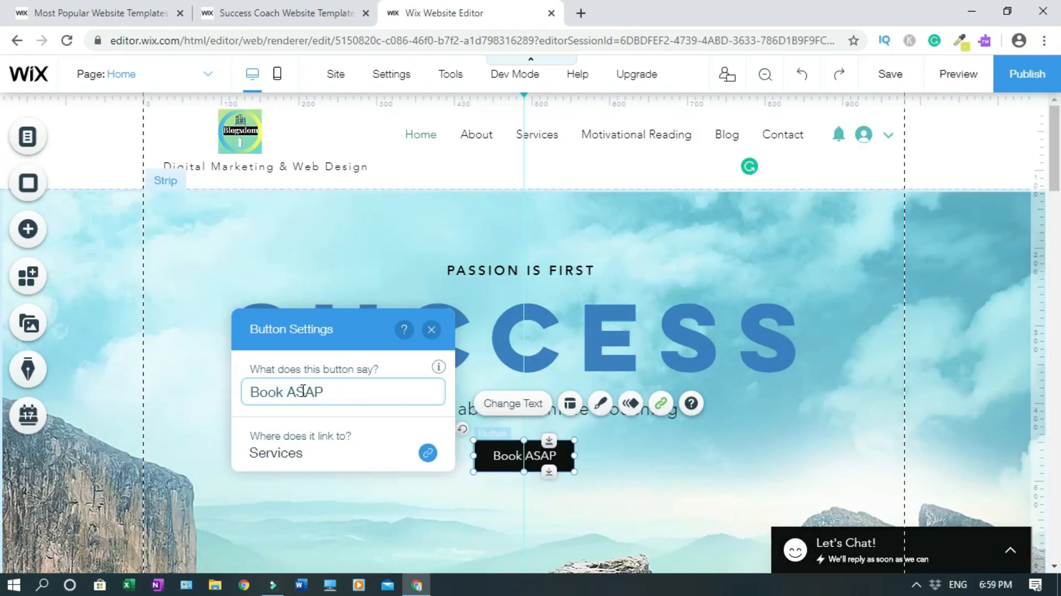
left_click(431, 330)
left_click(526, 478)
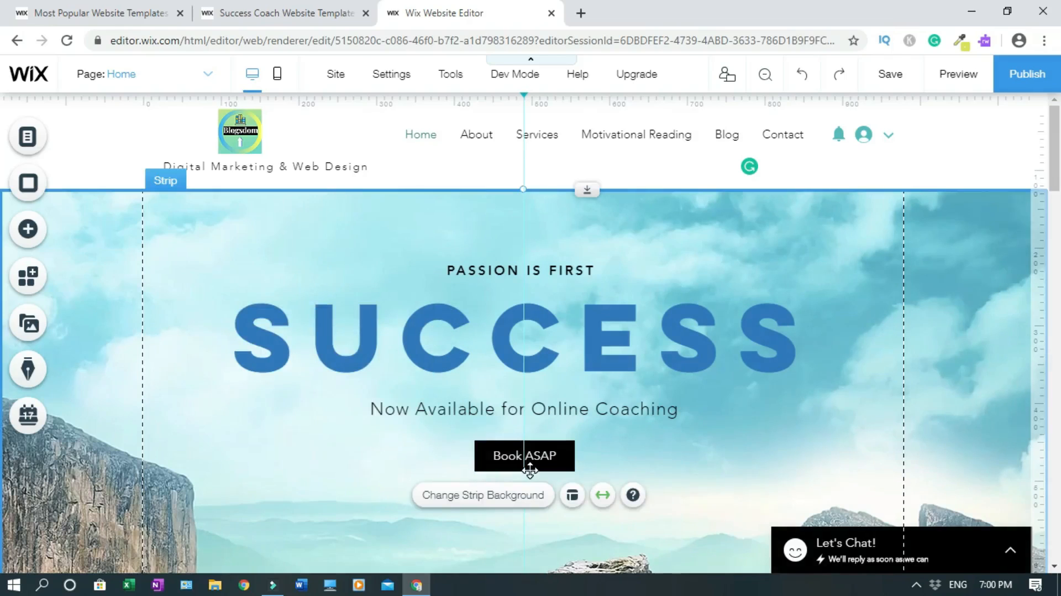
left_click(802, 73)
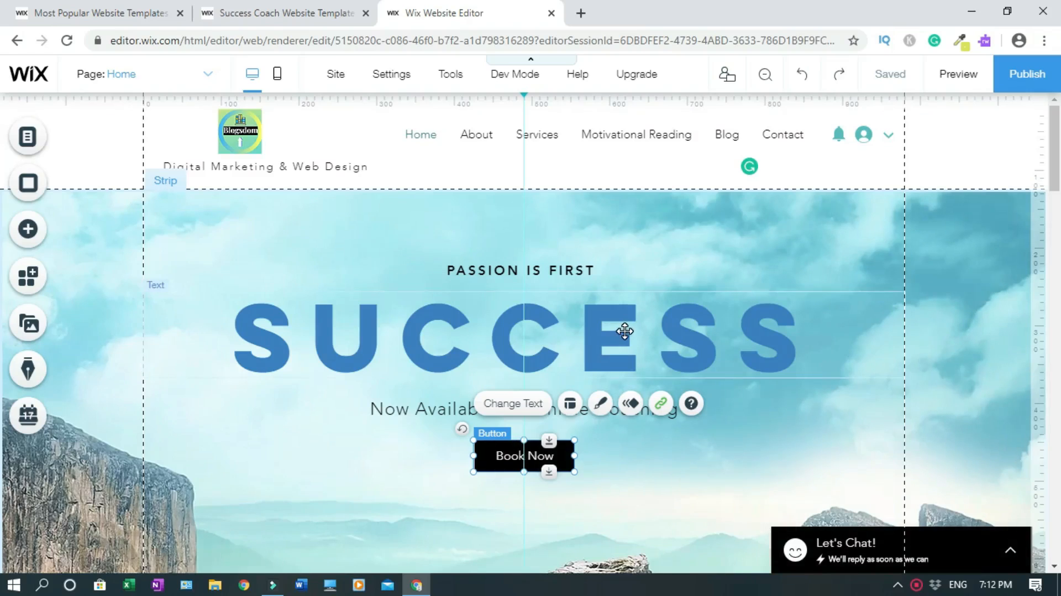
Reduce the font size of the SUCCESS heading to 85 px.
left_click(625, 331)
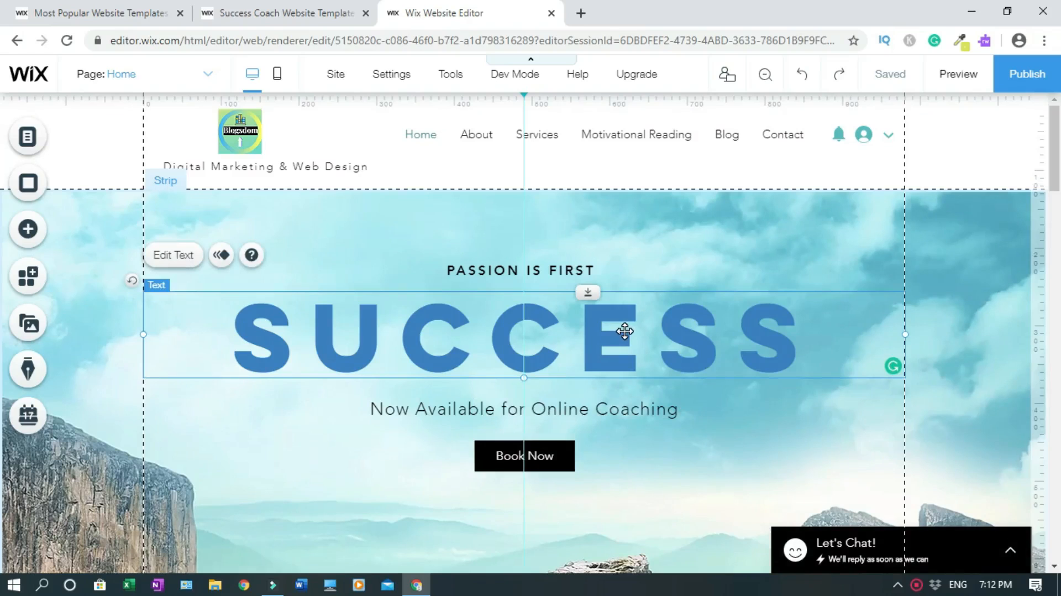
left_click(173, 261)
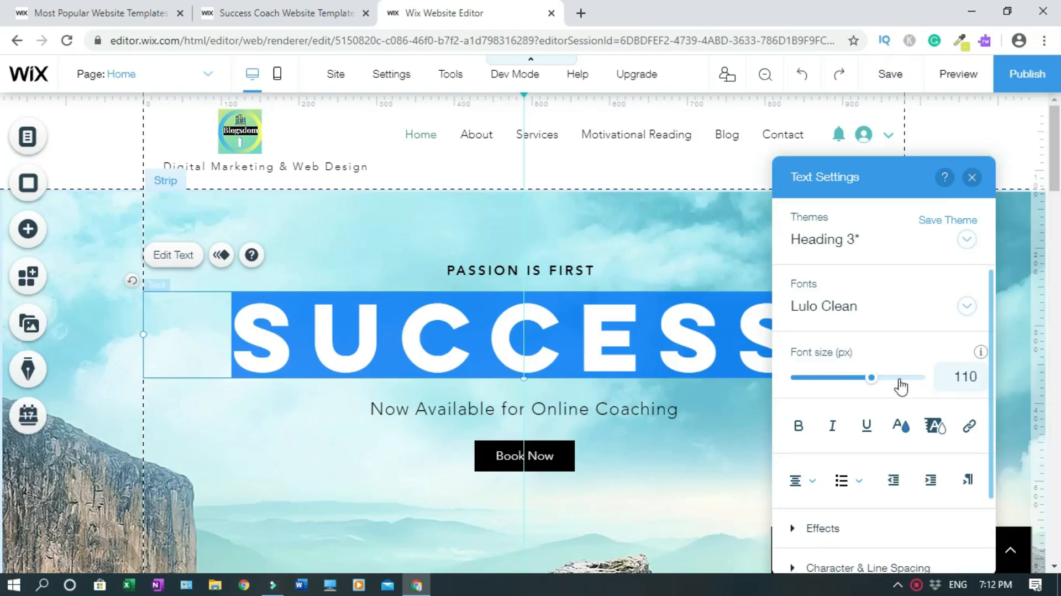
mouse_move(871, 378)
left_mouse_down()
mouse_move(845, 382)
mouse_move(854, 386)
left_mouse_up()
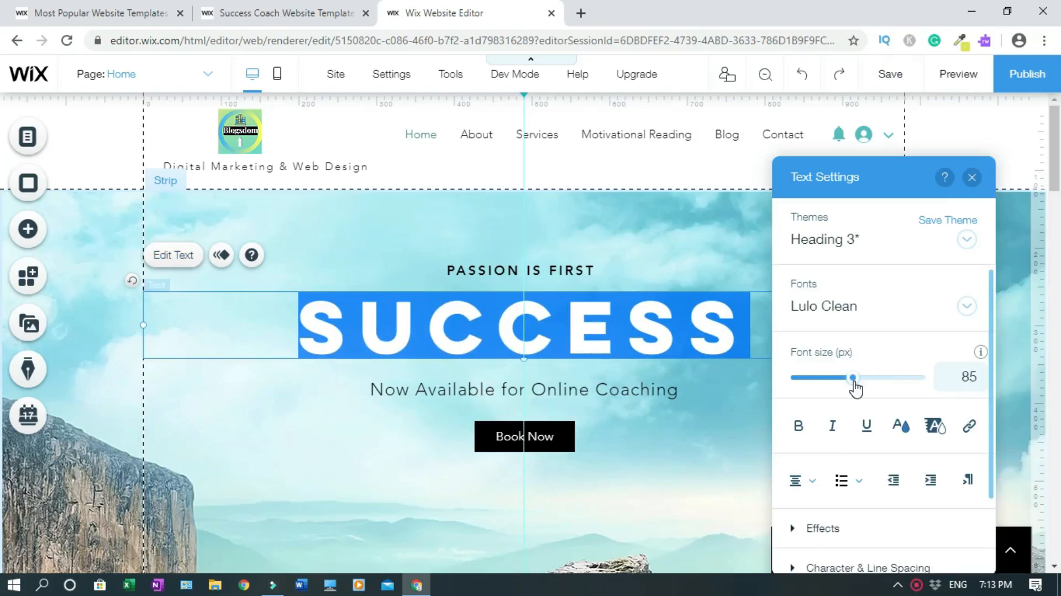
left_click(972, 177)
left_click(565, 479)
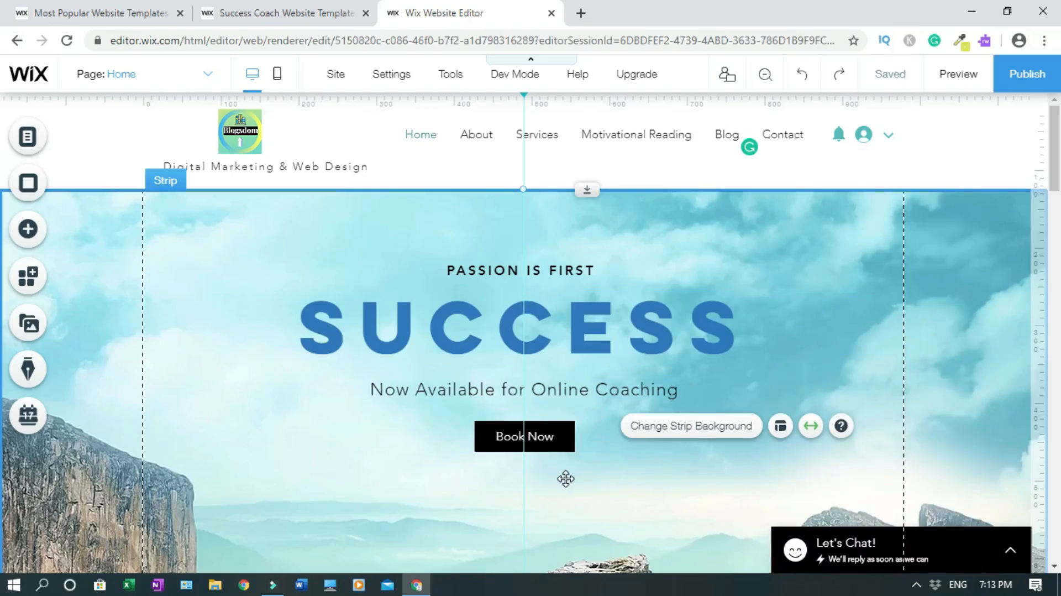
Apply the dark "View More" design from the Discover More Buttons presets to the Book Now button.
right_click(556, 442)
left_click(625, 150)
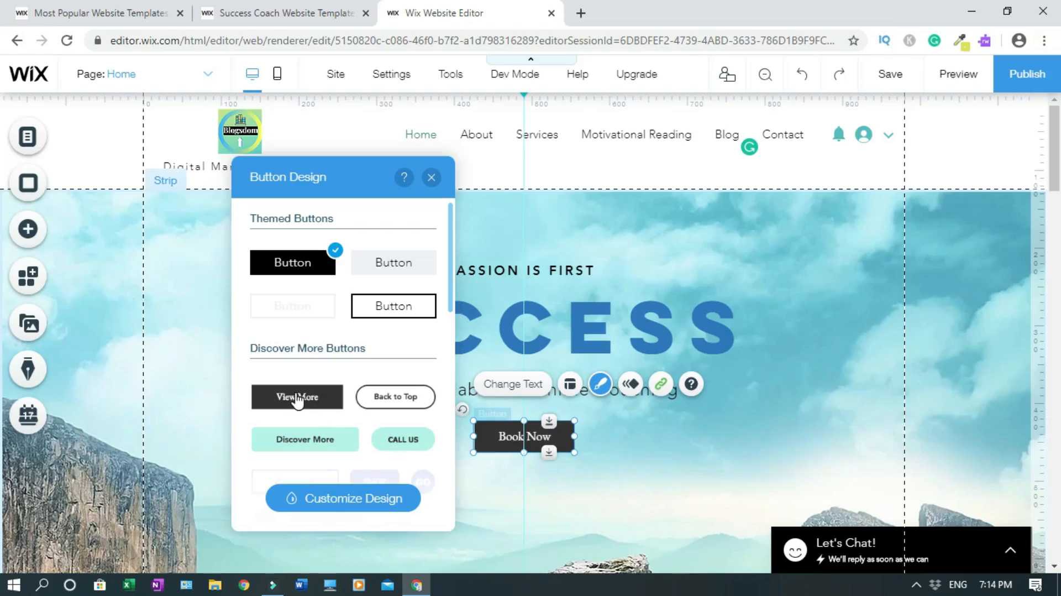
left_click(298, 398)
left_click(433, 178)
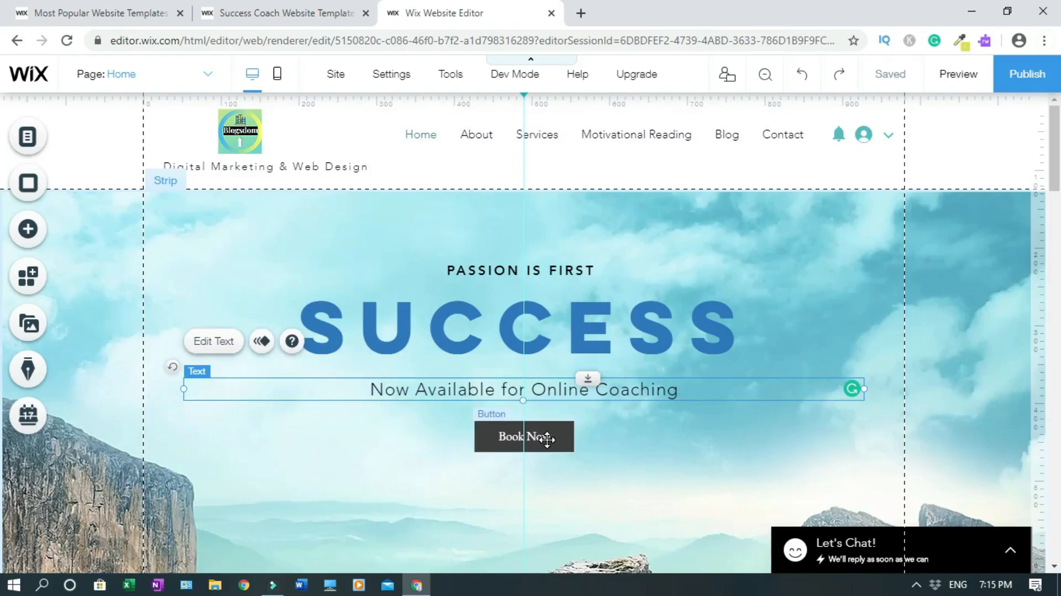
Open the link settings of the Book Now button and choose Web Address as the link type.
left_click(547, 439)
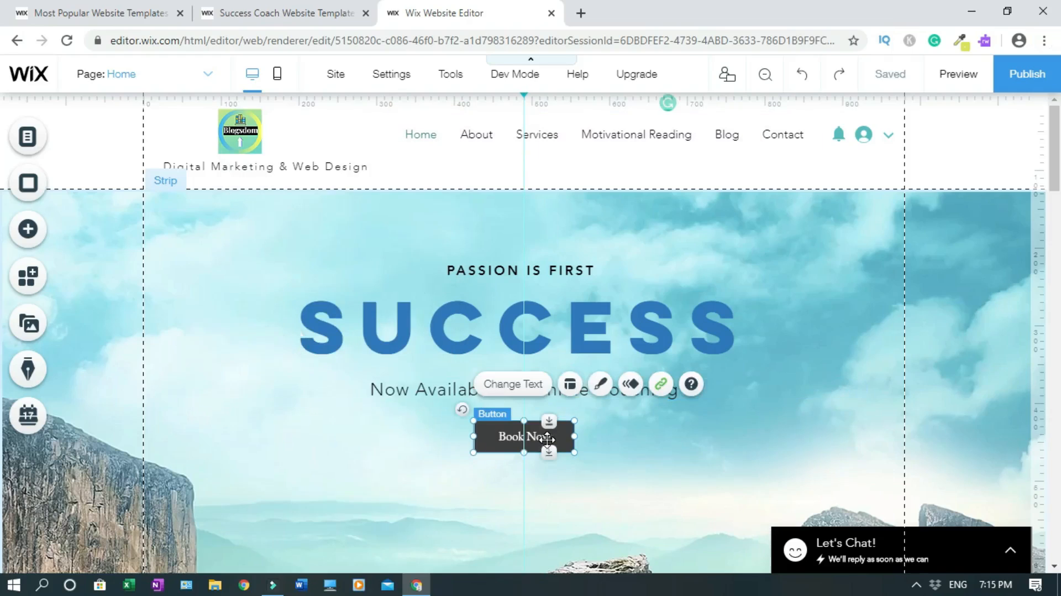
left_click(661, 384)
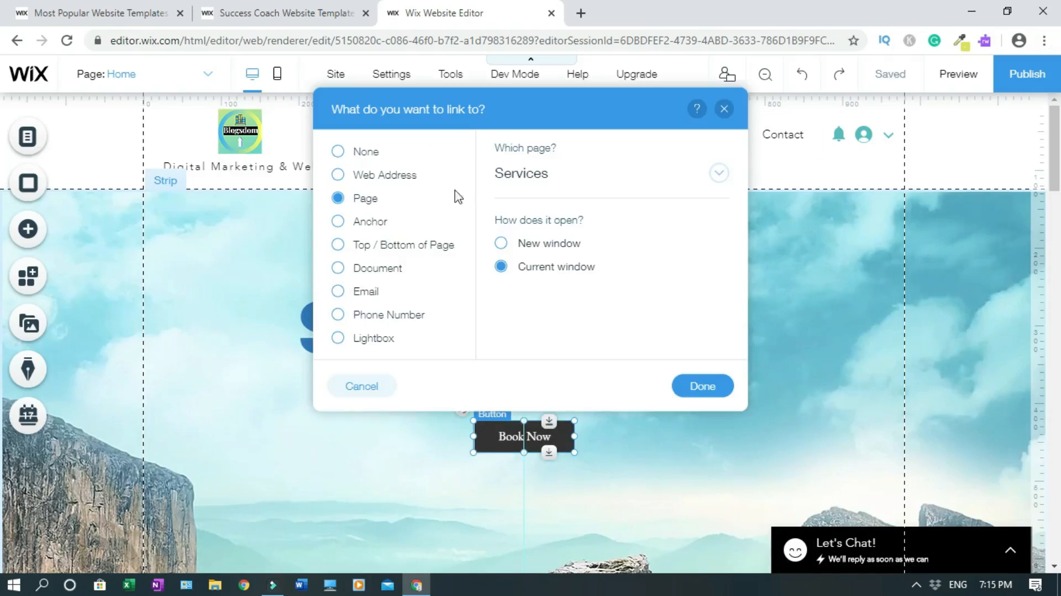
left_click(381, 177)
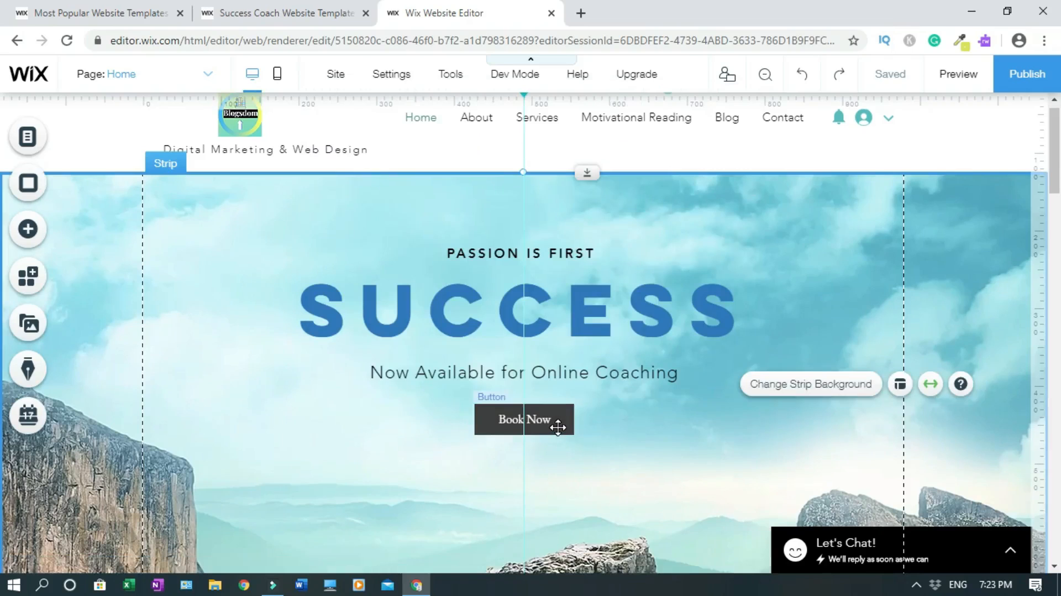
right_click(540, 419)
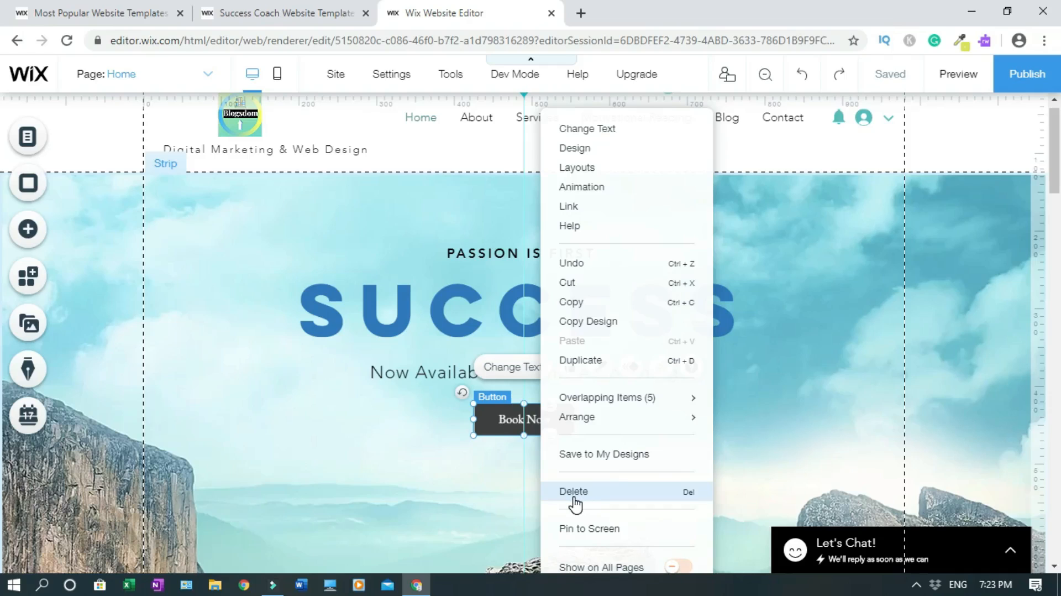
left_click(489, 493)
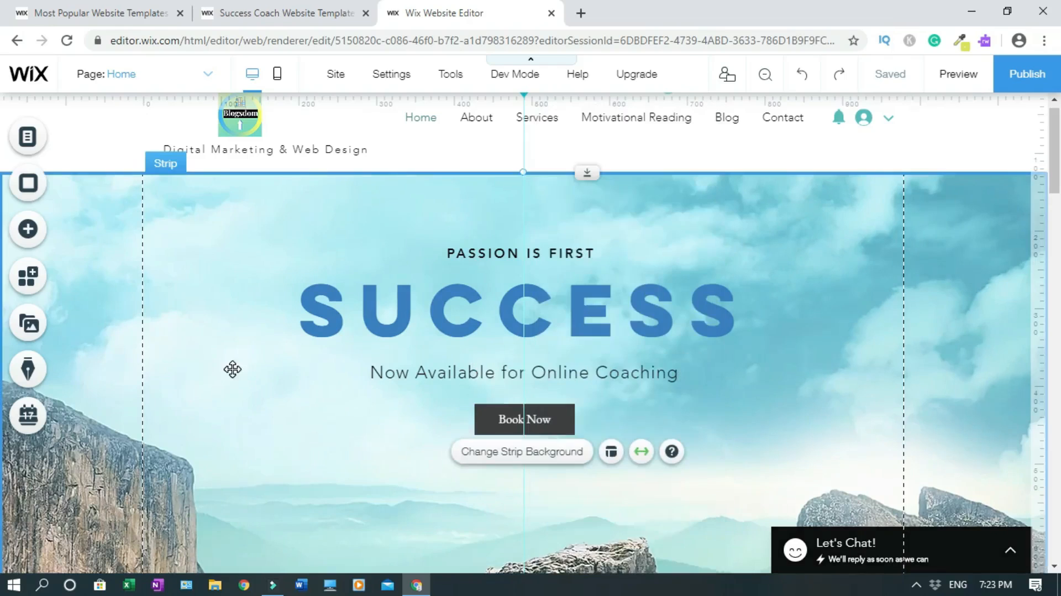
Add the blue-to-red gradient "Join Us" button from Text & Icon Buttons and delete the old Book Now button.
left_click(28, 228)
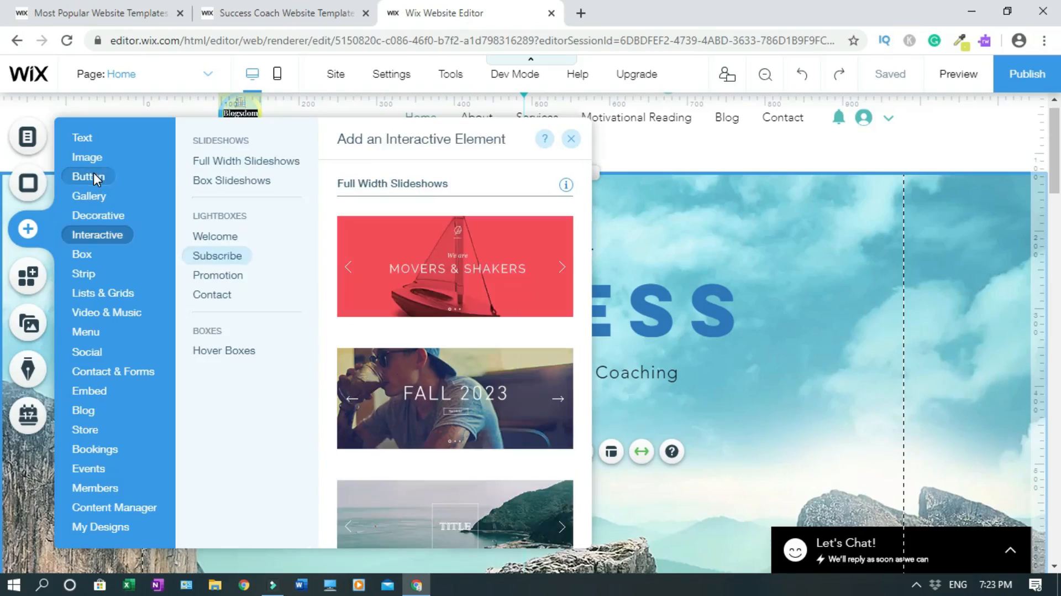
left_click(94, 176)
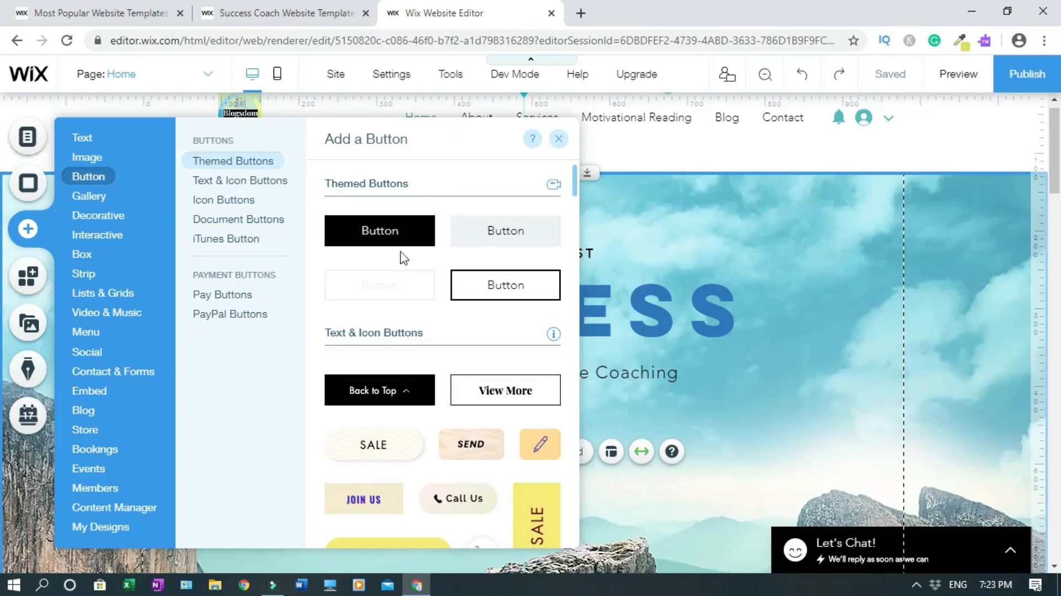
left_click_drag(576, 185, 575, 277)
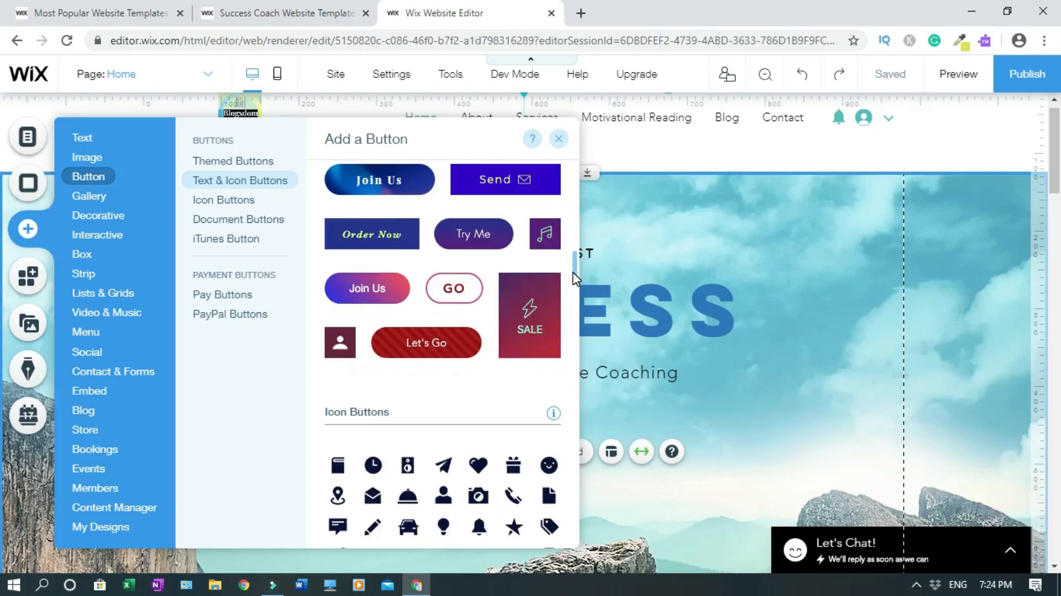
left_click(367, 292)
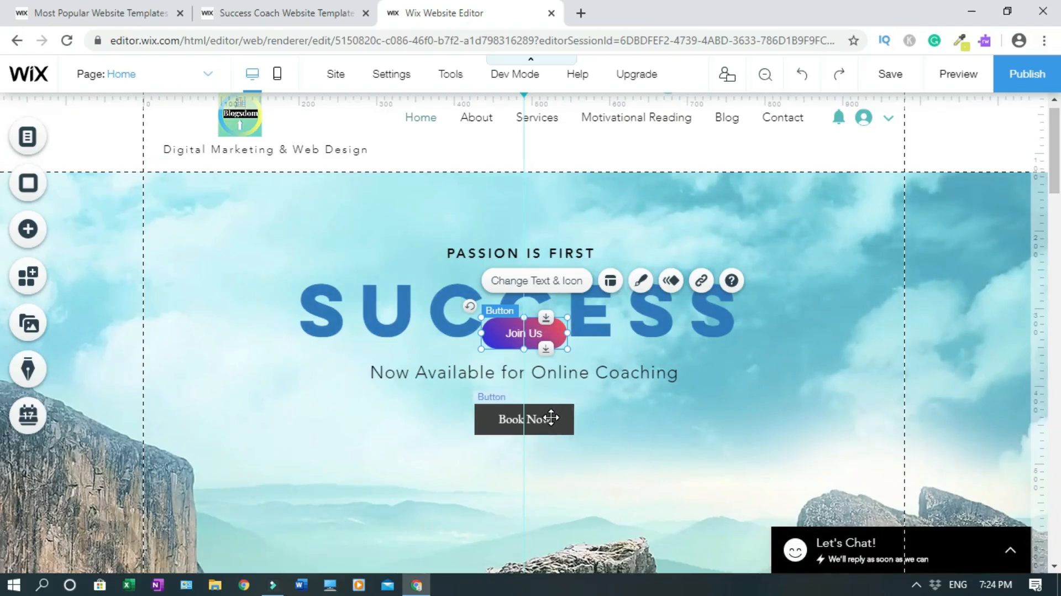
right_click(551, 418)
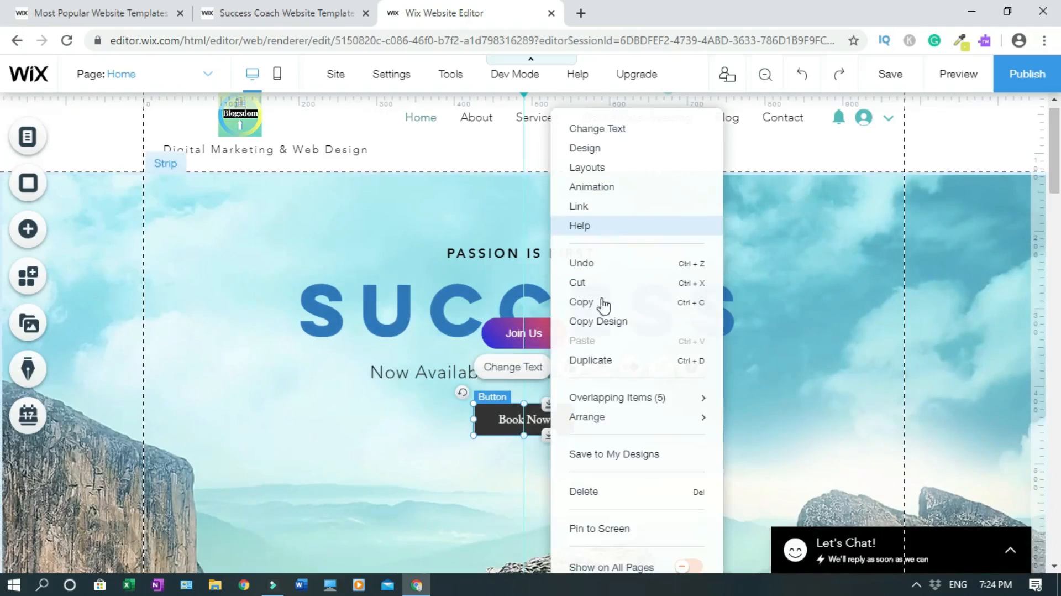
left_click(584, 492)
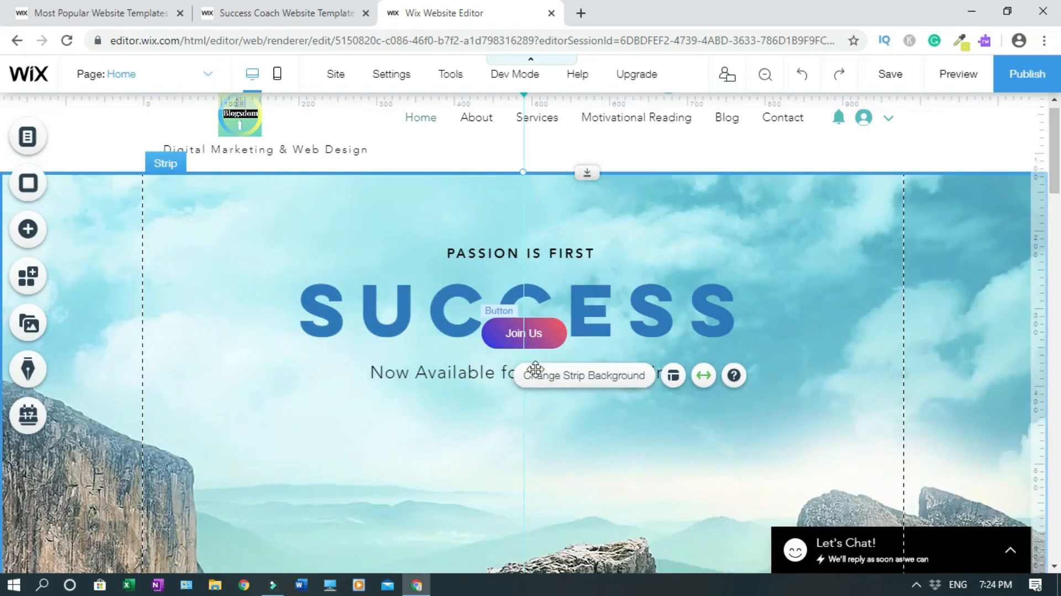
Move the gradient button below the "Now Available for Online Coaching" line, centred on the page.
left_click_drag(535, 335, 539, 436)
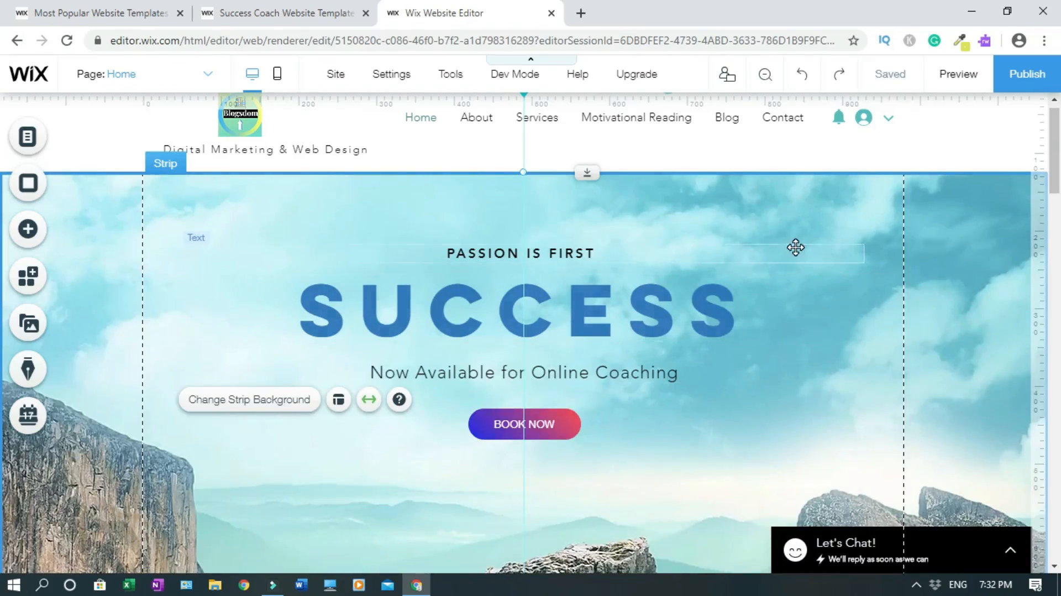
View the image upload options for the hero strip's background, leaving the current background in place.
left_click(301, 446)
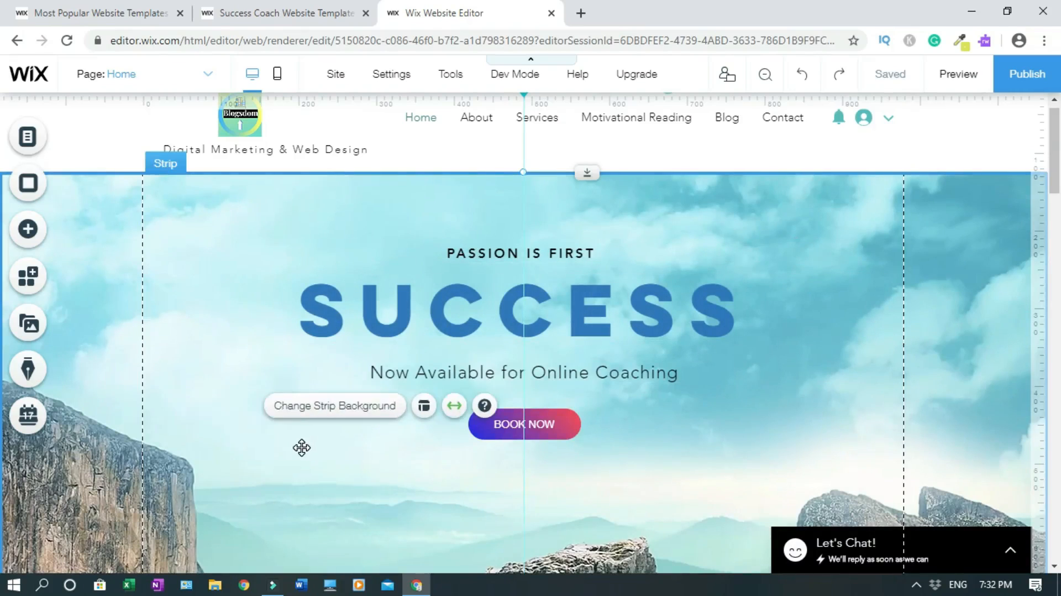
left_click(305, 409)
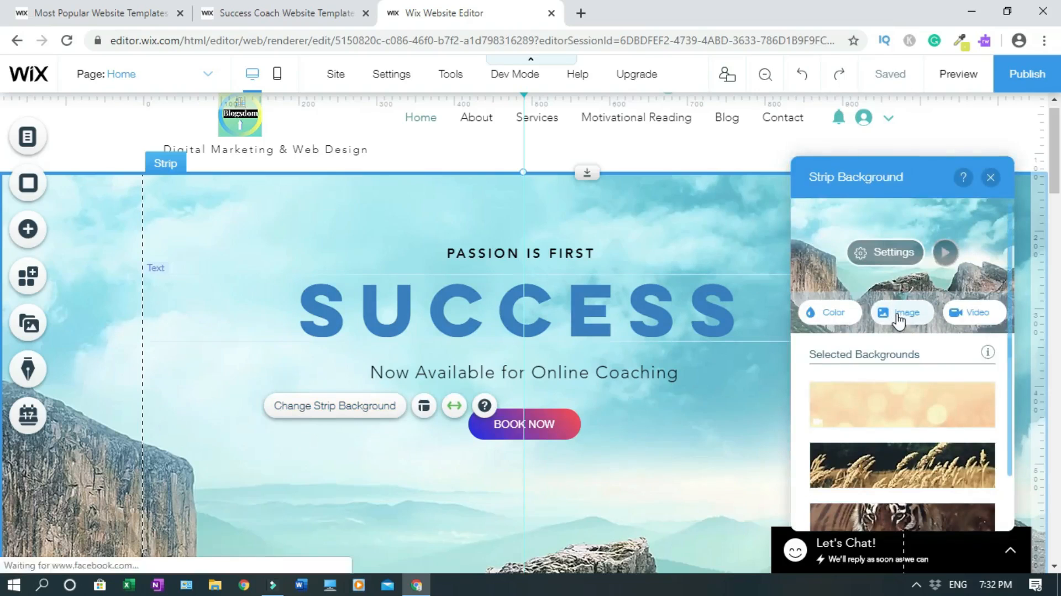
left_click(899, 314)
left_click(107, 157)
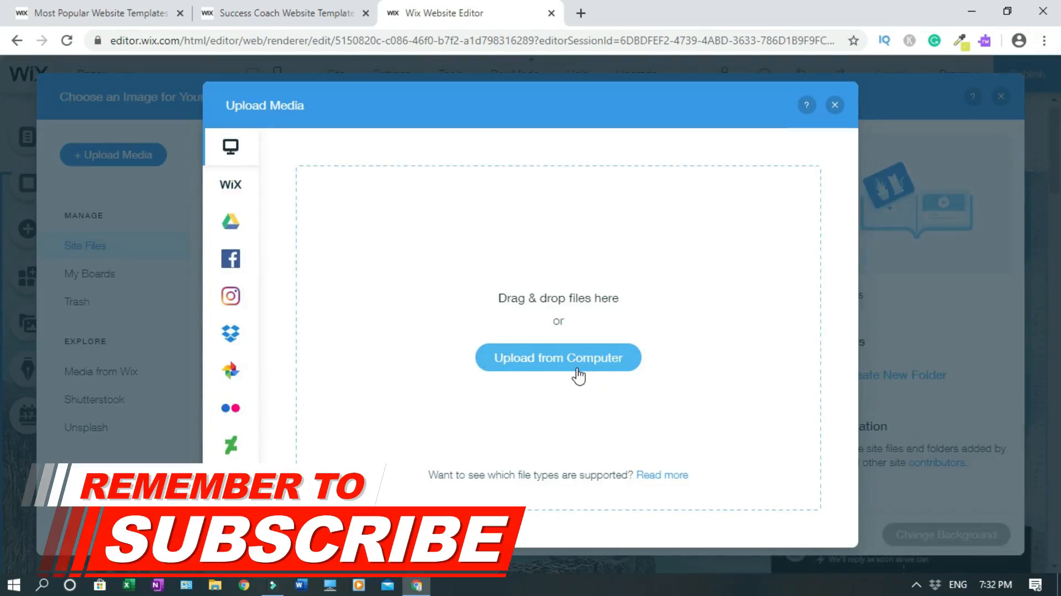
left_click(835, 107)
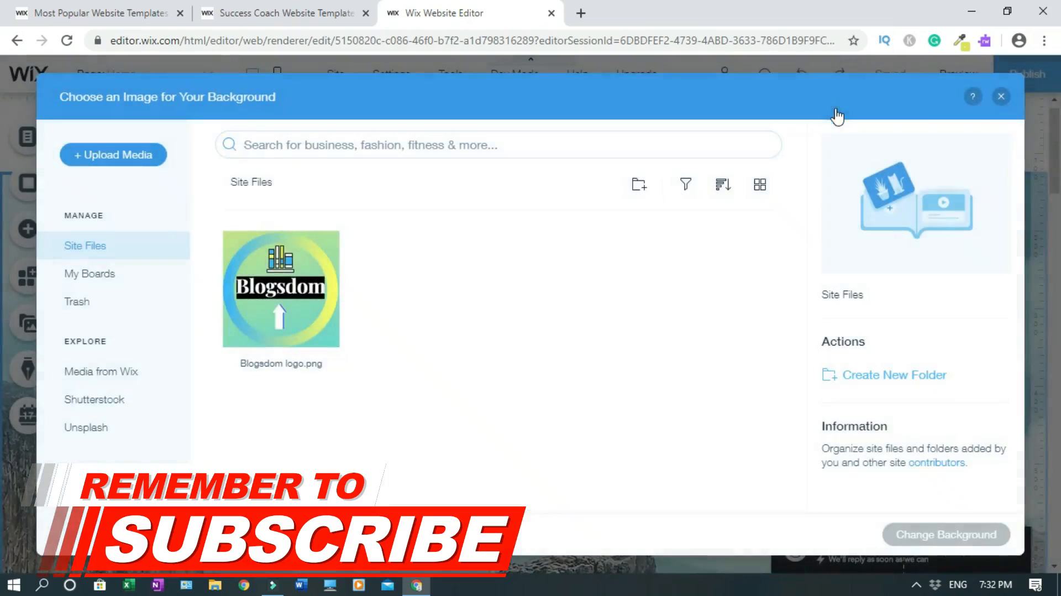
left_click(1001, 98)
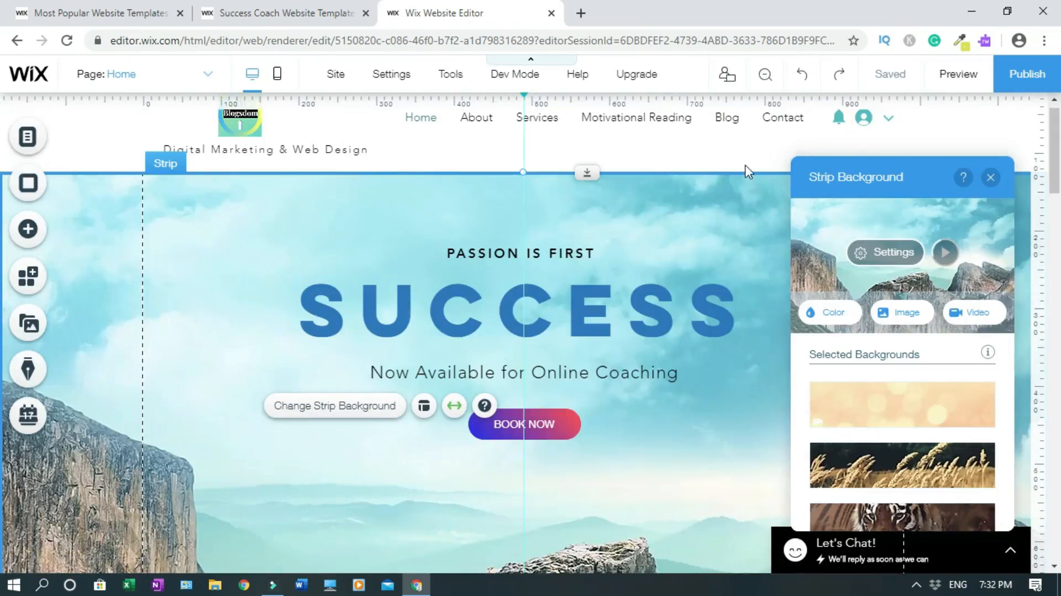
left_click(993, 179)
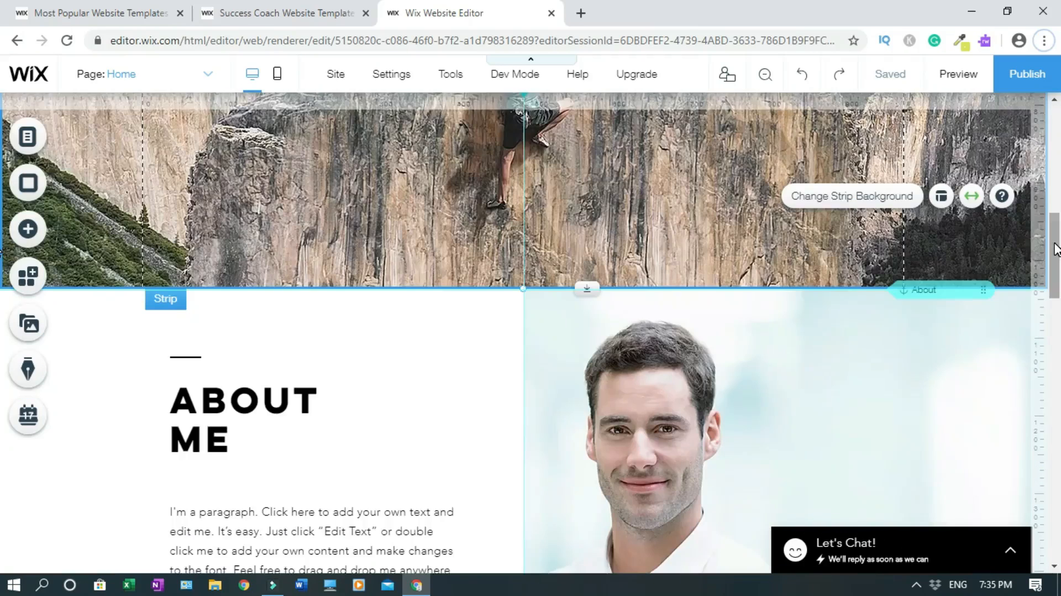
Widen the ABOUT ME heading onto a single line and set its font size to 30 px.
scroll(749, 270, "down", 4)
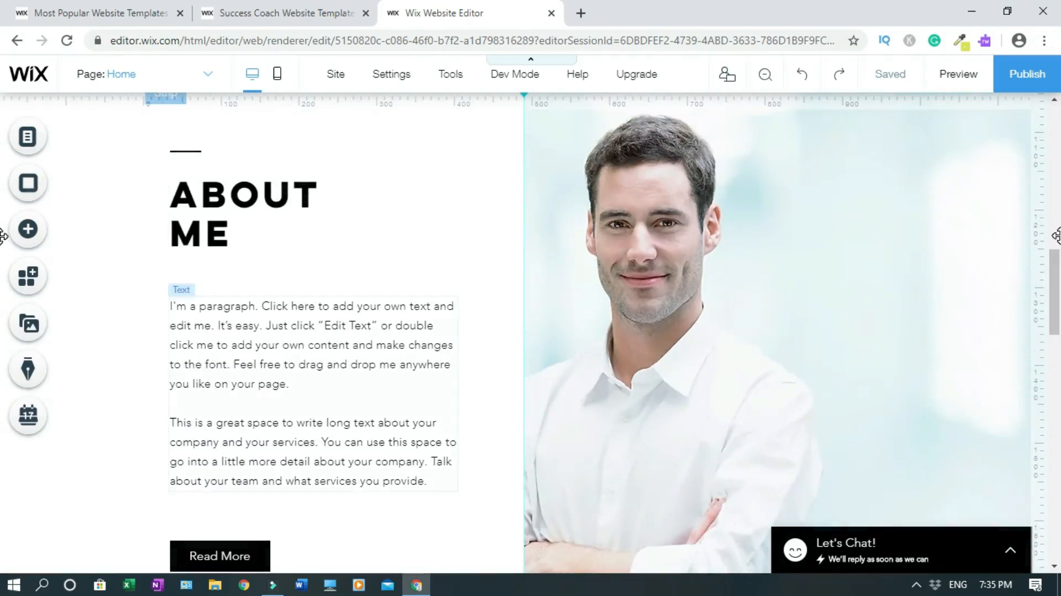
left_click(233, 214)
left_click_drag(365, 213, 414, 207)
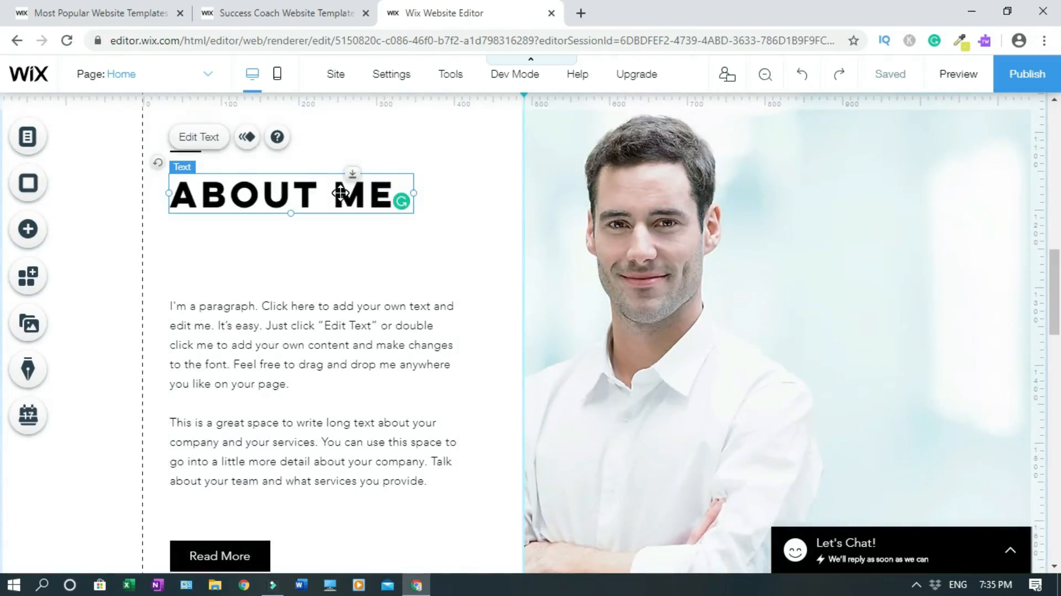
left_click(206, 138)
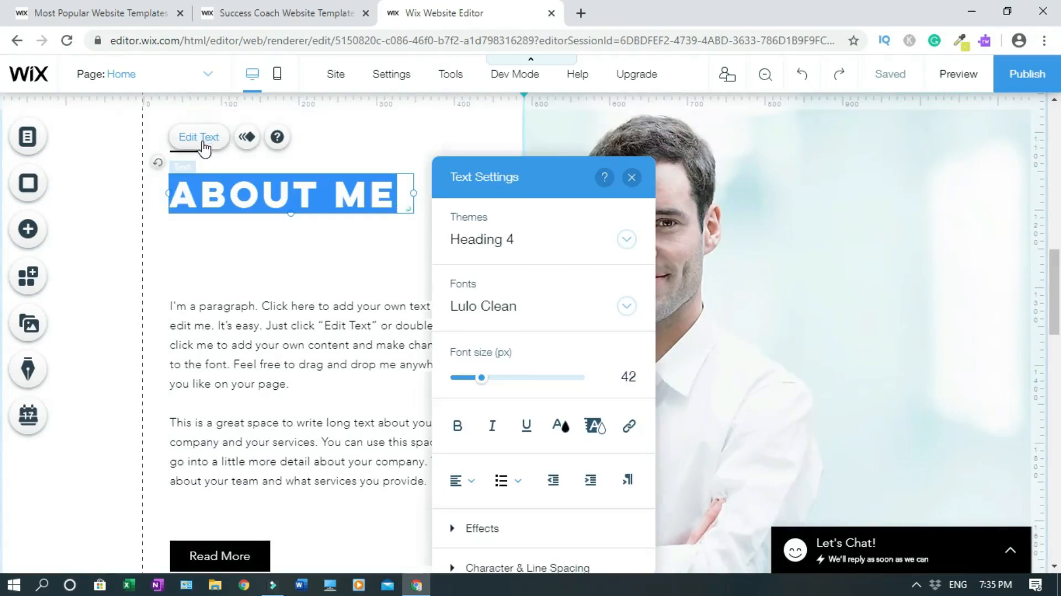
left_click_drag(479, 378, 472, 378)
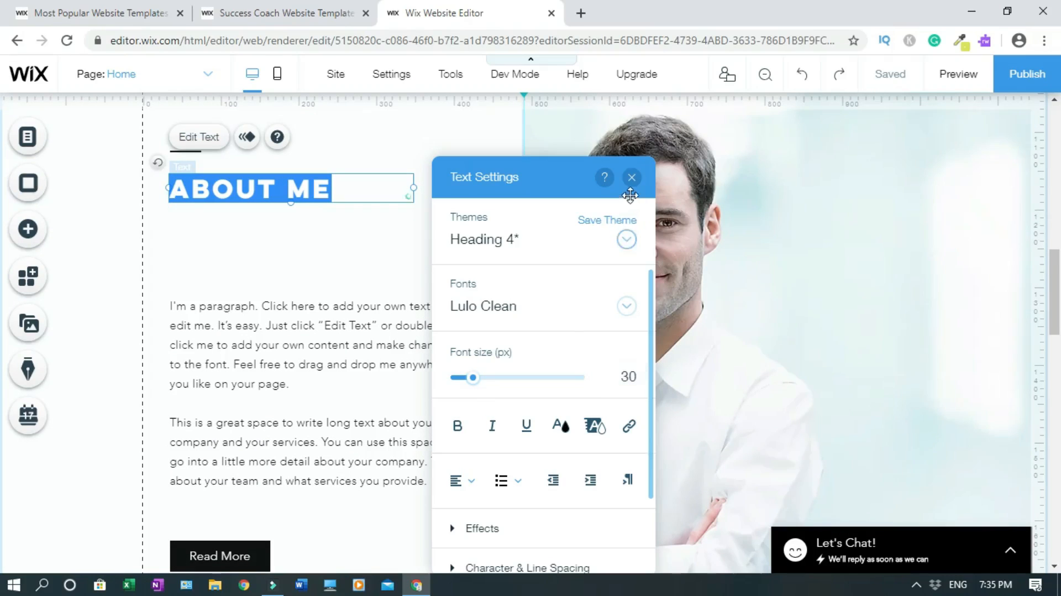
left_click(632, 177)
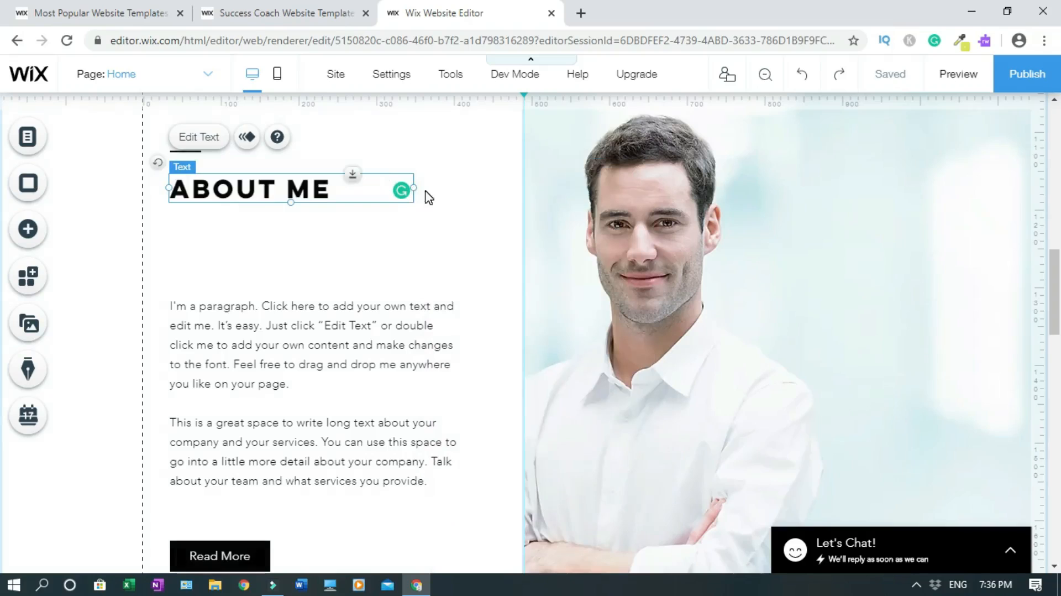
Narrow the ABOUT ME text box to fit its text and centre the heading above the paragraph.
left_click_drag(413, 188, 338, 183)
left_click_drag(262, 189, 318, 189)
left_click(651, 189)
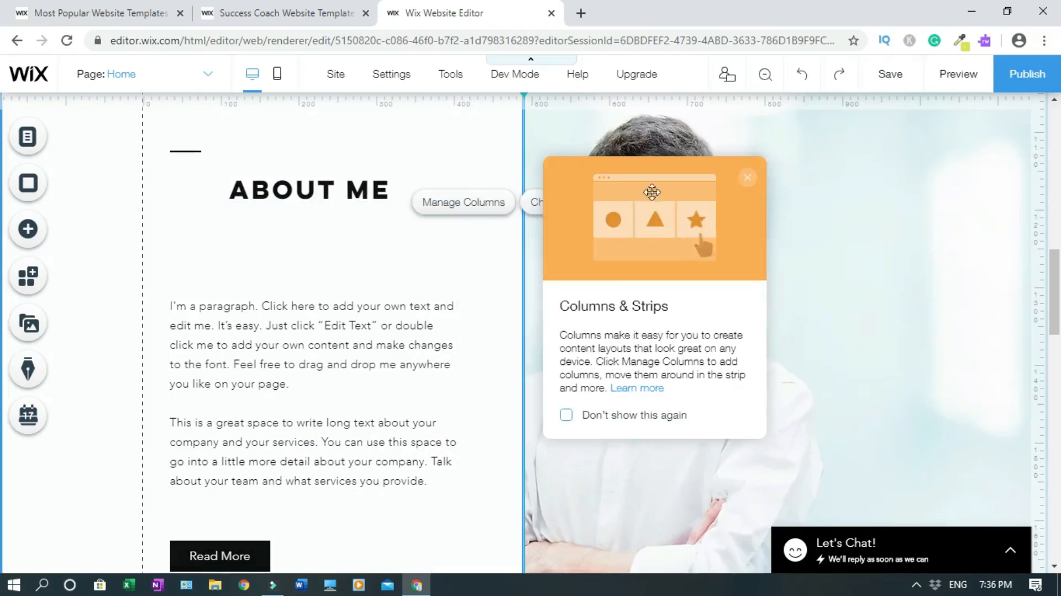
left_click(747, 177)
Move the About paragraph up closer to its heading and centre the Read More button beneath it.
scroll(622, 225, "up", 2)
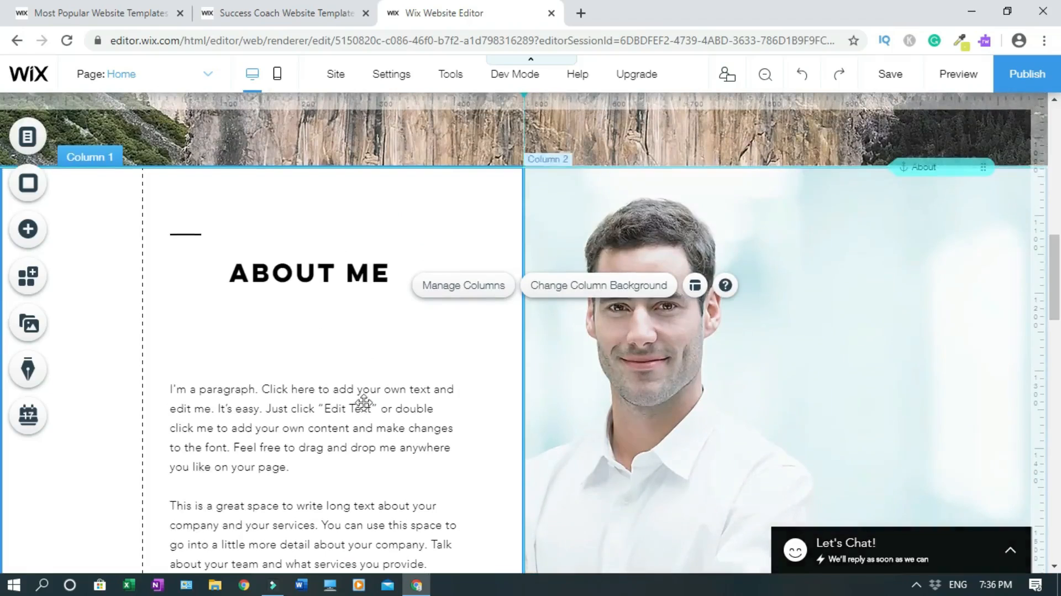
left_click(298, 442)
left_click_drag(299, 442, 301, 404)
left_click(837, 346)
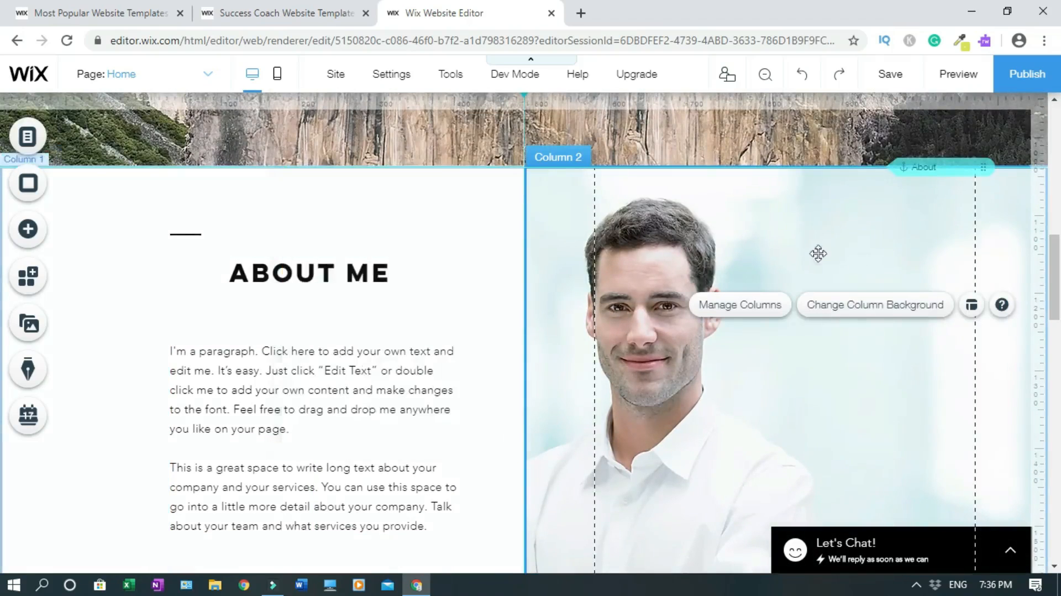
scroll(817, 253, "down", 3)
left_click_drag(239, 455, 323, 422)
left_click(466, 454)
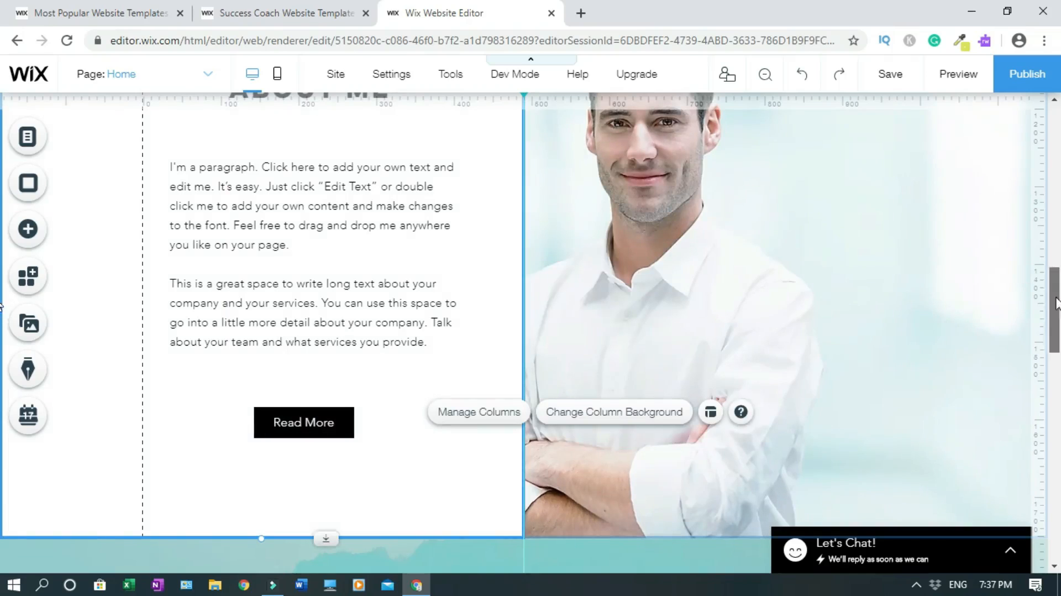
Try adjusting the image opacity in the background settings of the column with the man's portrait.
scroll(920, 300, "up", 3)
left_click(921, 300)
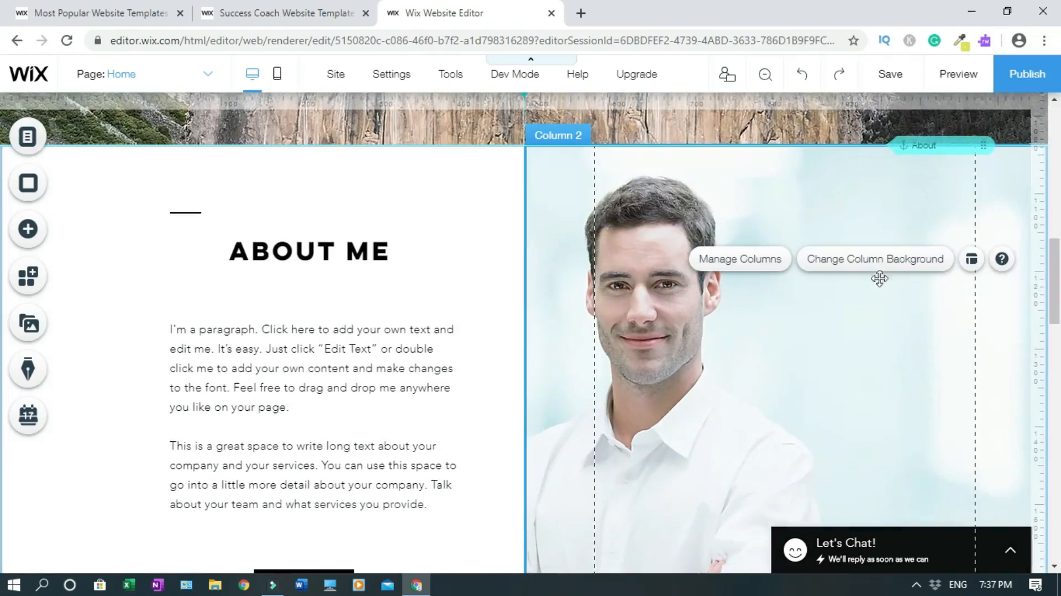
left_click(834, 264)
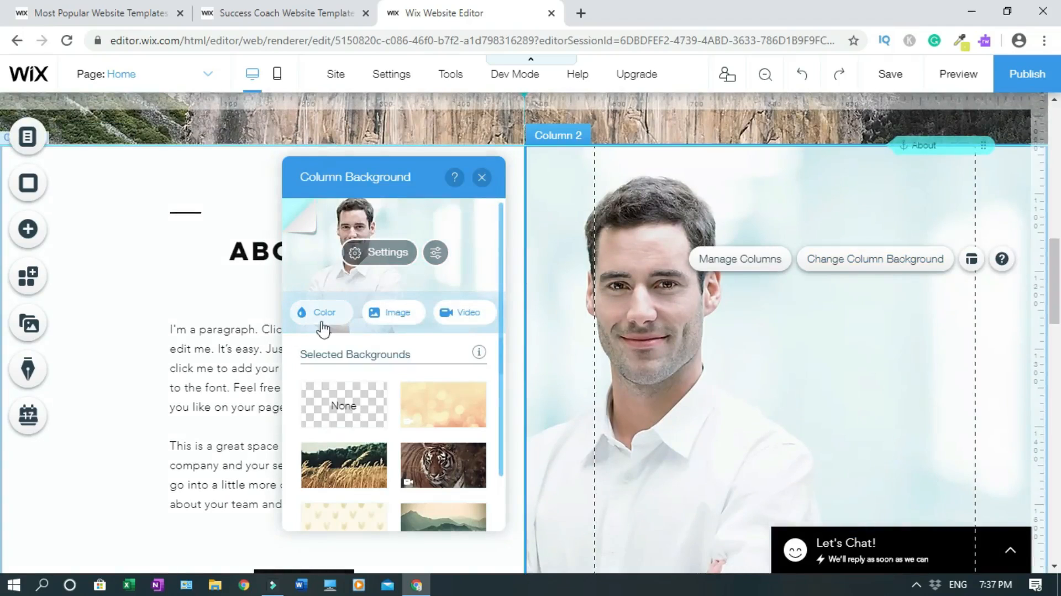
left_click(373, 253)
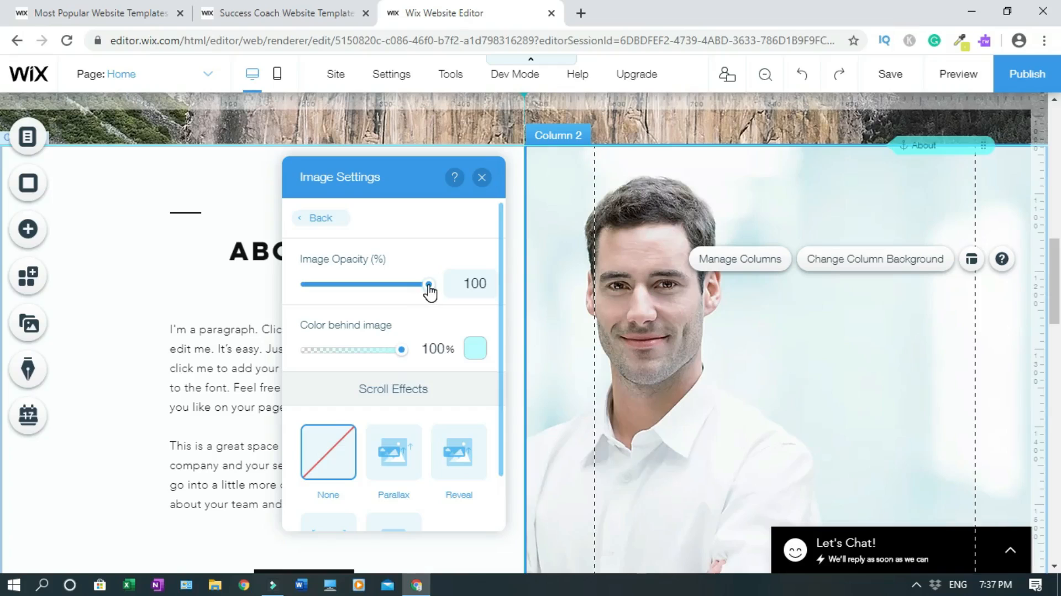
left_click_drag(428, 285, 500, 215)
left_click(482, 177)
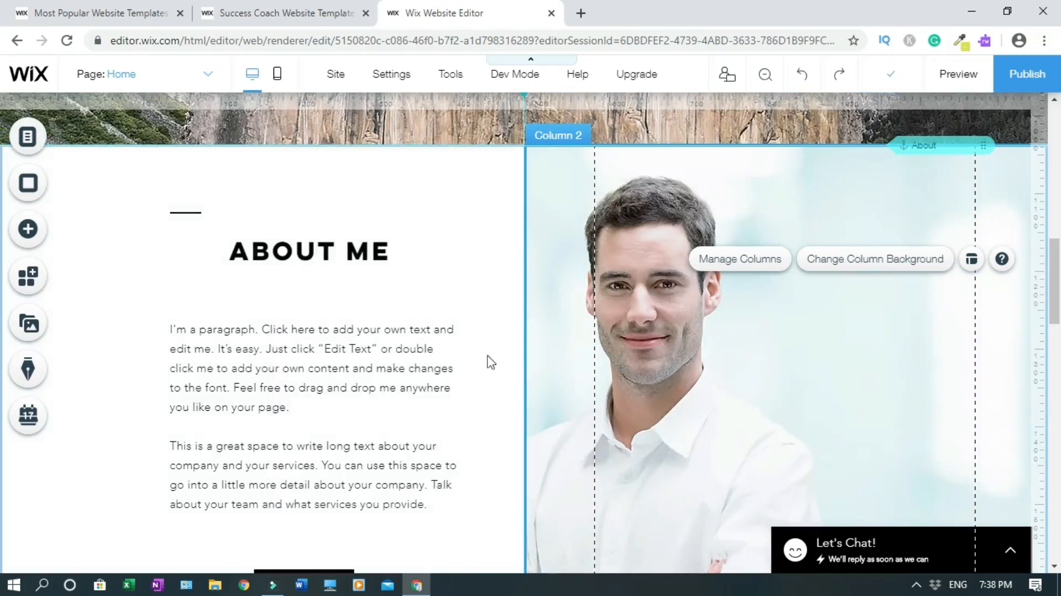
View the text settings of the About paragraph without changing them.
left_click(489, 362)
scroll(487, 360, "down", 4)
left_click(364, 273)
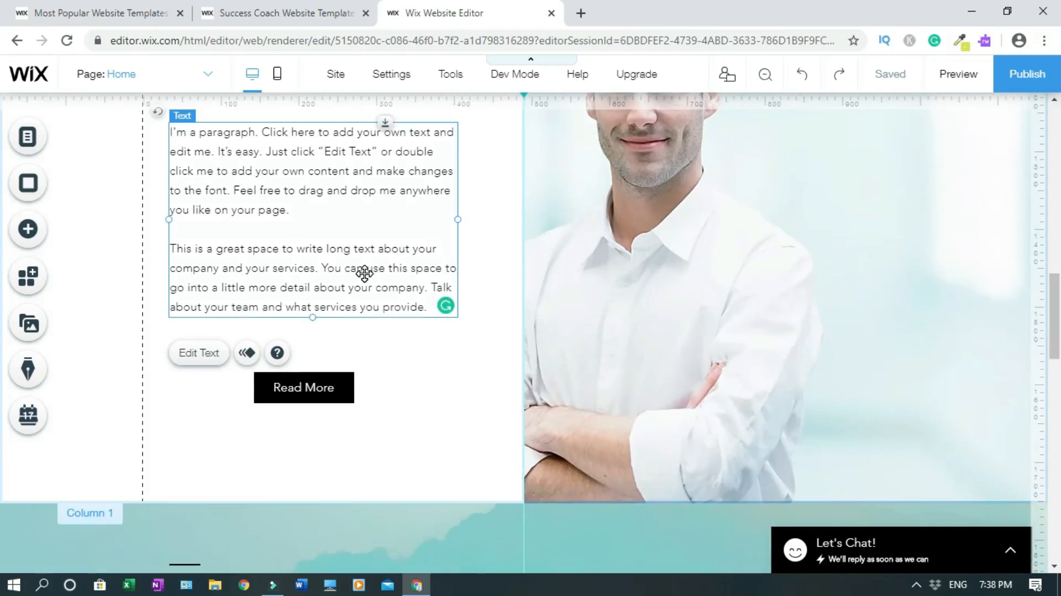
double_click(364, 273)
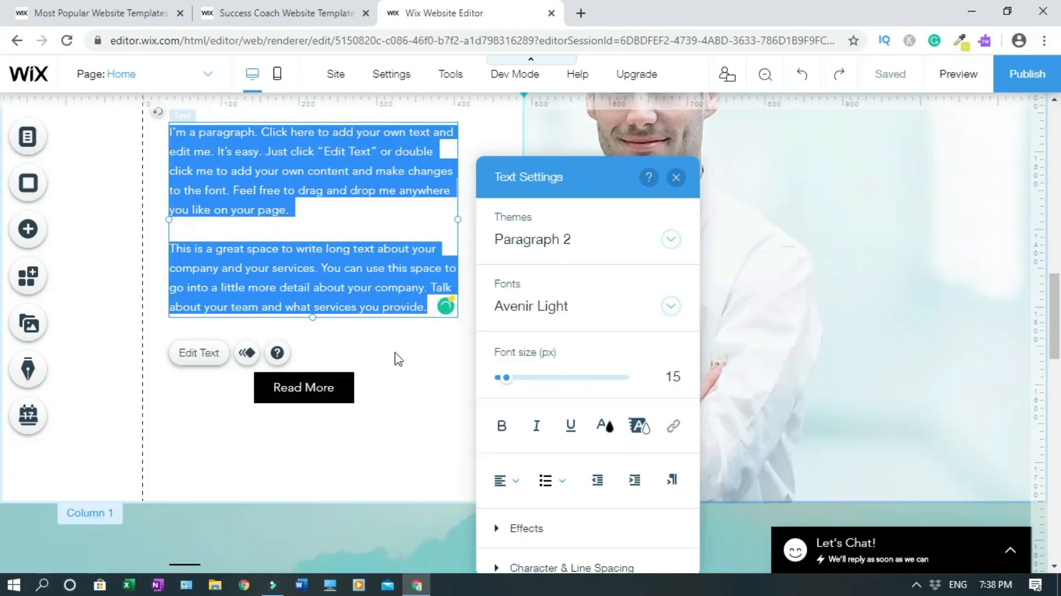
left_click(676, 178)
Widen the HOW I CAN HELP YOU heading onto a single line and centre it above the service cards.
scroll(2, 409, "down", 6)
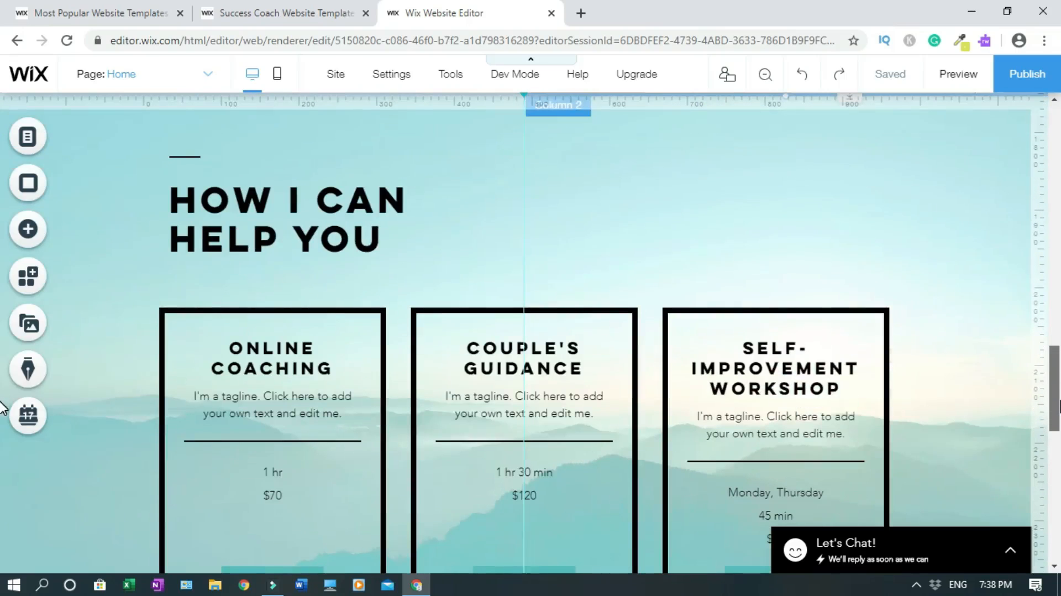
scroll(2, 415, "down", 3)
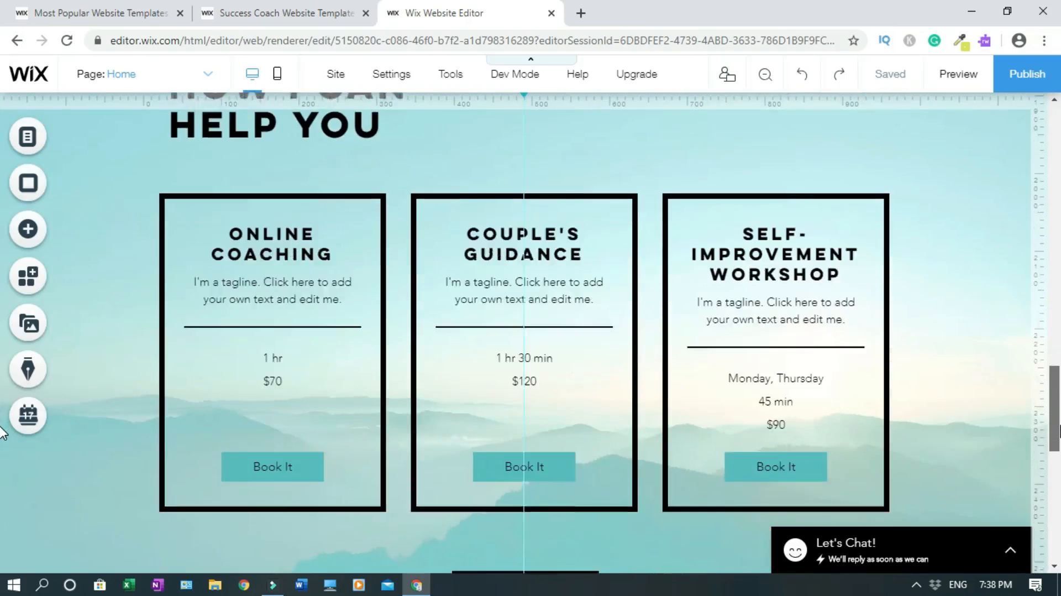
scroll(2, 434, "up", 2)
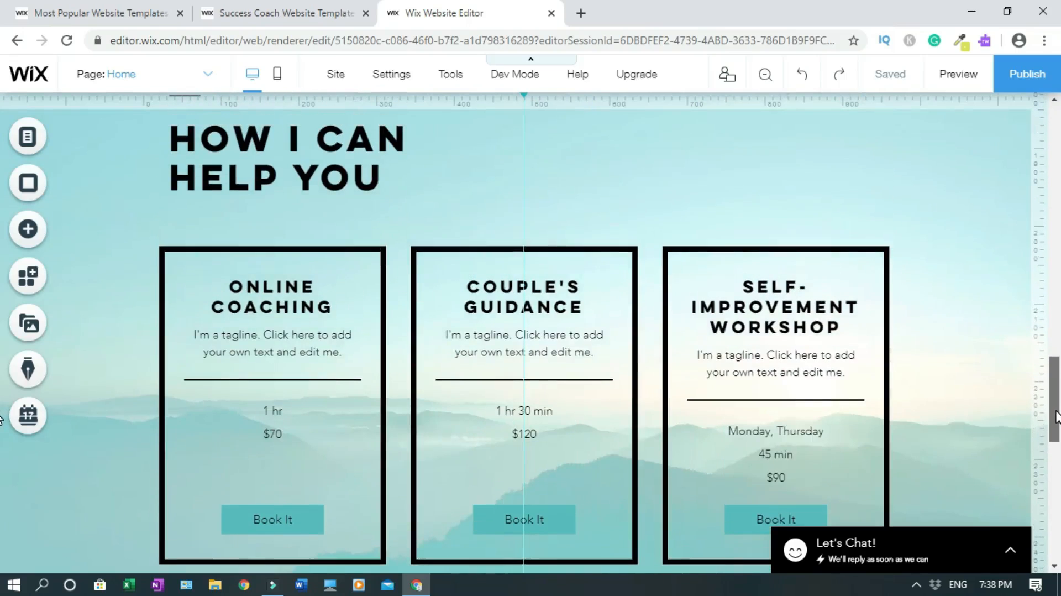
scroll(1053, 407, "up", 1)
scroll(1053, 407, "up", 1)
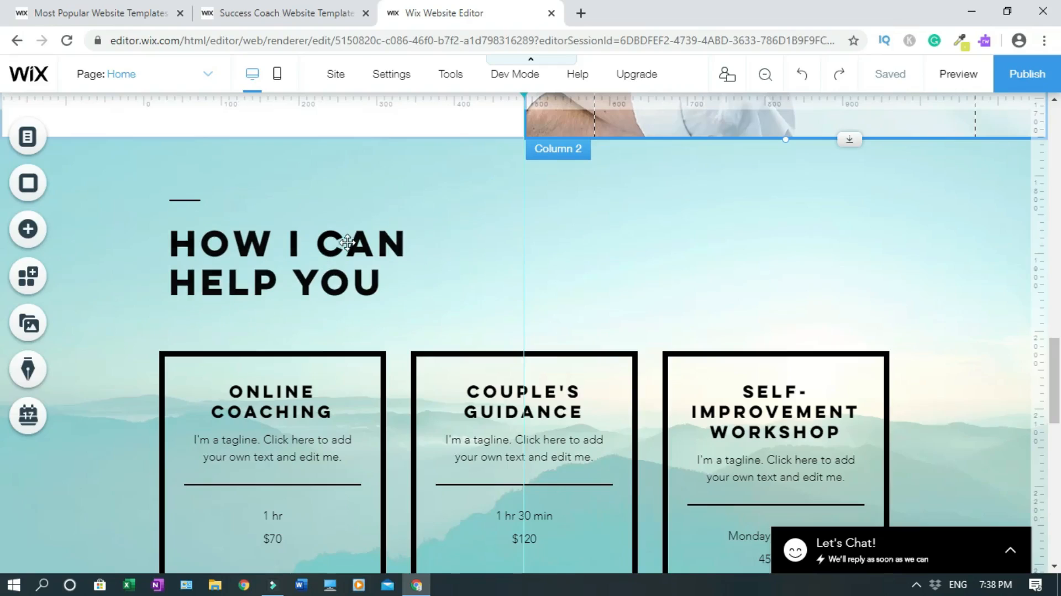
left_click(345, 243)
left_click_drag(345, 243, 525, 245)
left_click_drag(699, 263, 824, 254)
left_click_drag(678, 244, 616, 249)
left_click(861, 282)
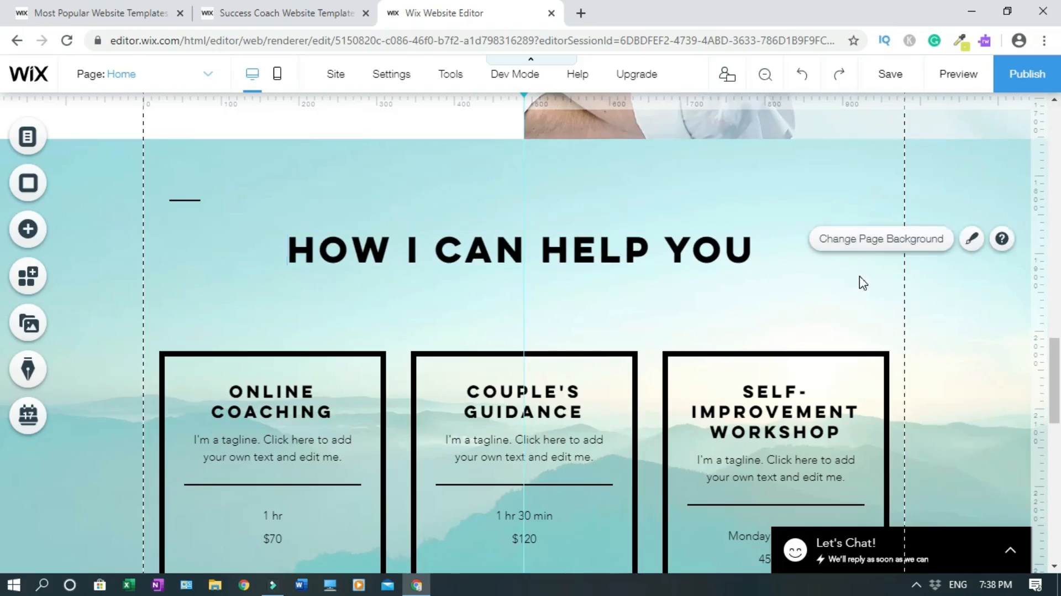
Set the font size of the HOW I CAN HELP YOU heading to 30 px.
left_click(607, 249)
left_click(317, 193)
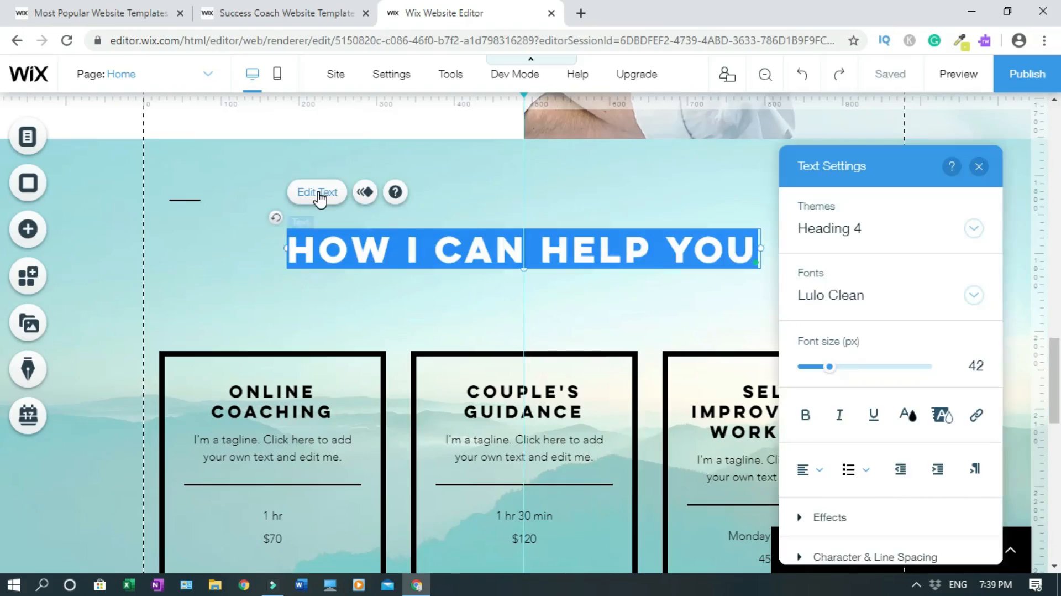
left_click(829, 367)
left_click_drag(825, 373, 819, 370)
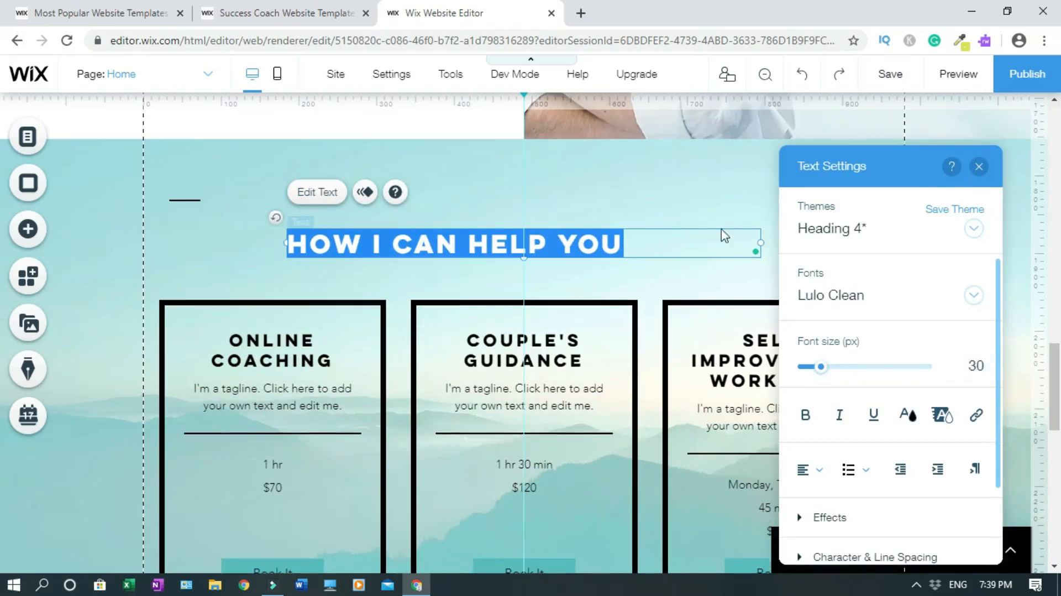
left_click(979, 168)
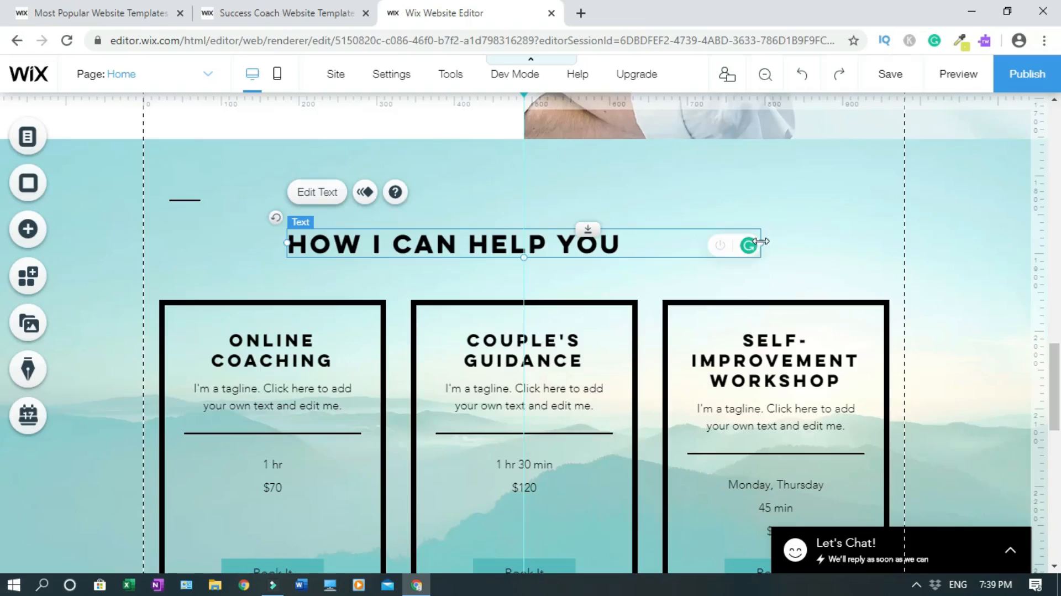
Narrow the HOW I CAN HELP YOU text box and centre it on the page at about x 268, y 1871.
left_click_drag(708, 239, 632, 242)
left_click_drag(462, 244, 522, 245)
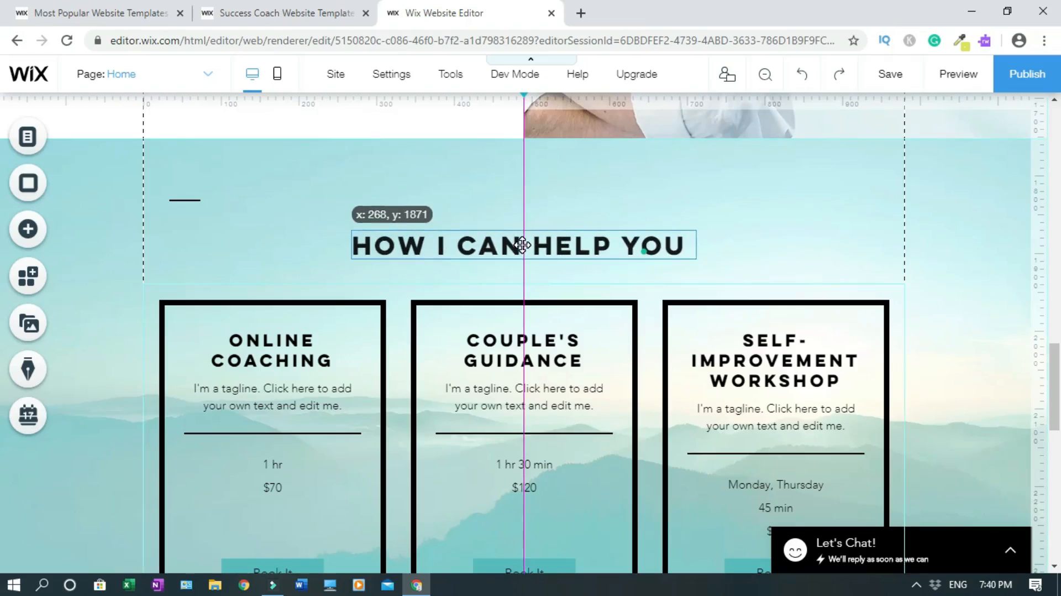
left_click_drag(785, 244, 789, 252)
left_click(789, 252)
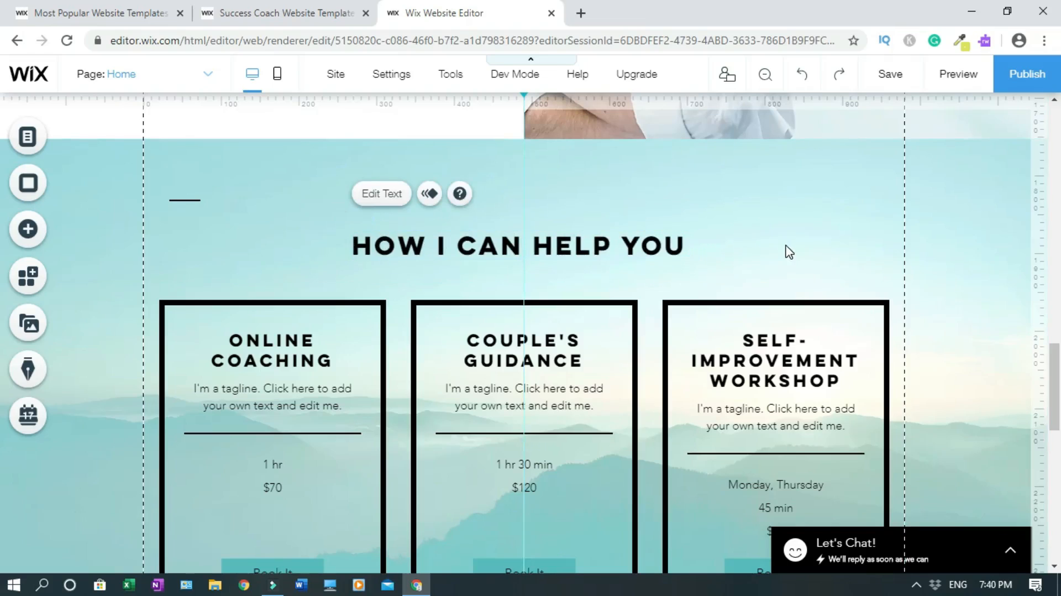
View the footer social bar's link settings and the Facebook icon's web address without changing them.
left_click_drag(1059, 364, 1058, 403)
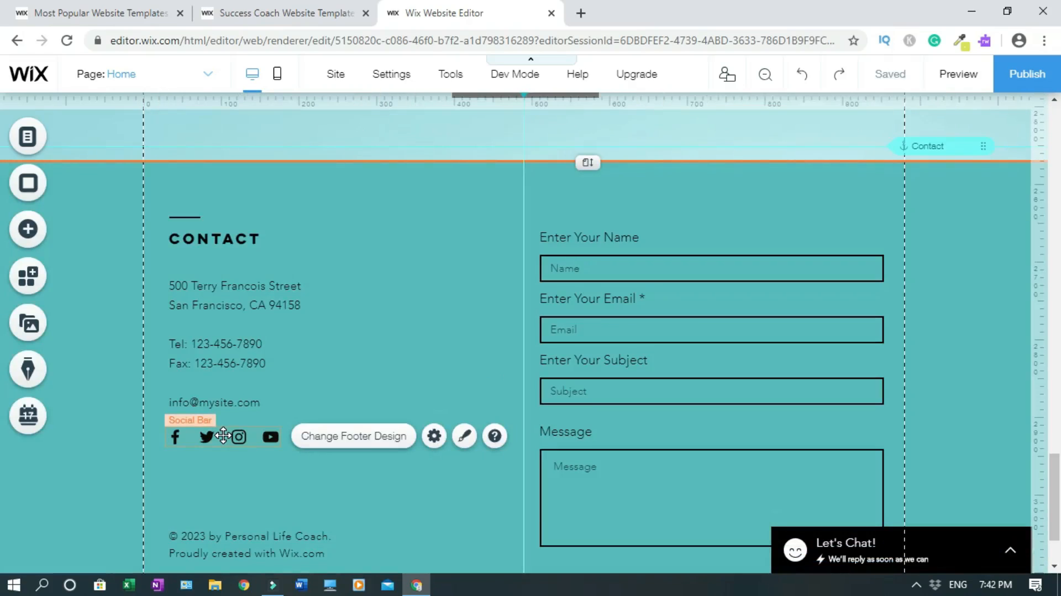
left_click(223, 436)
left_click(213, 393)
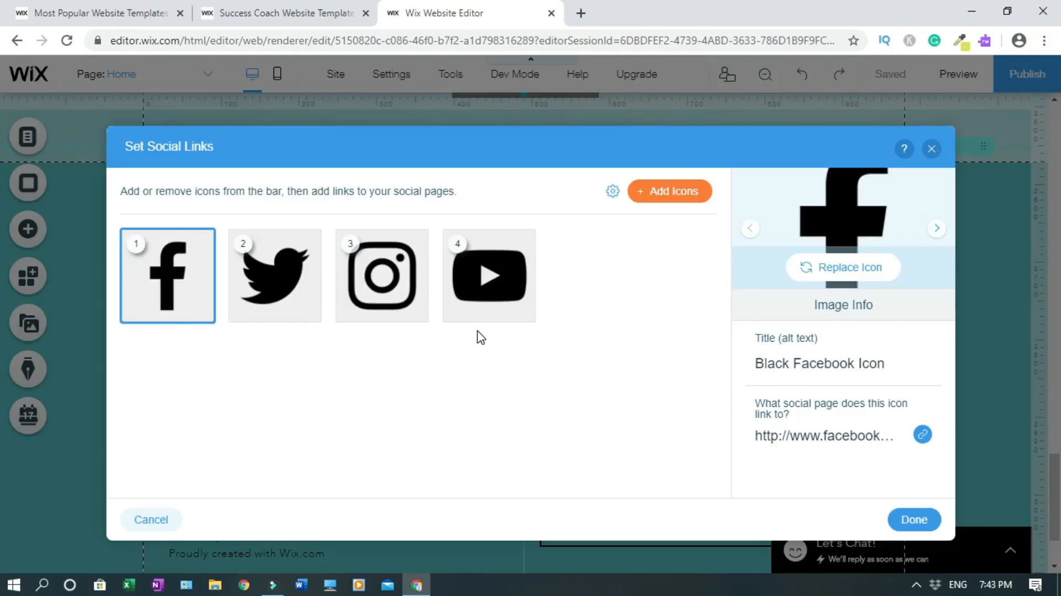
left_click(923, 435)
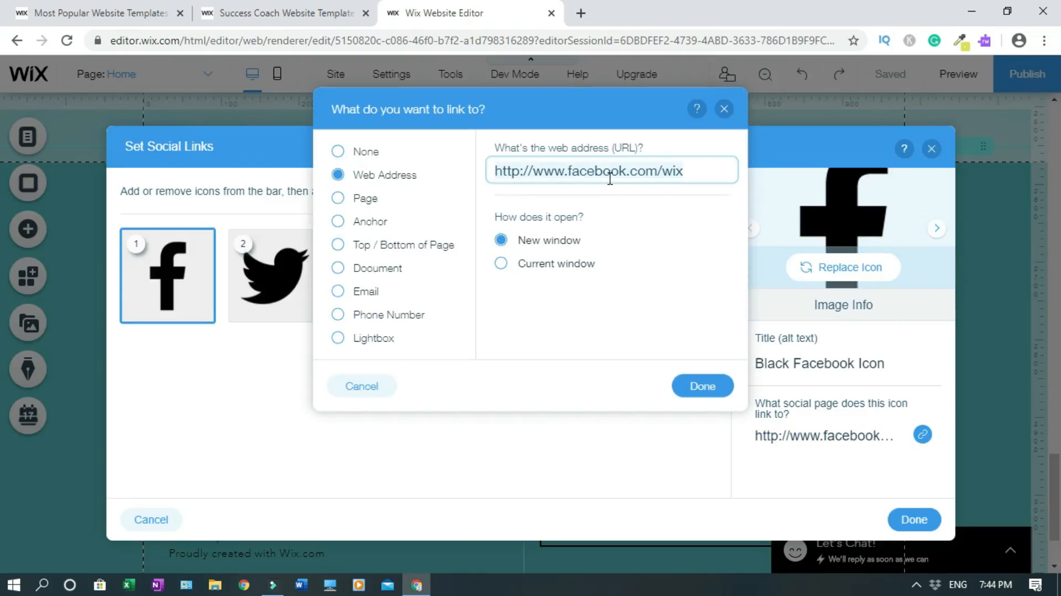
left_click(704, 399)
left_click(724, 110)
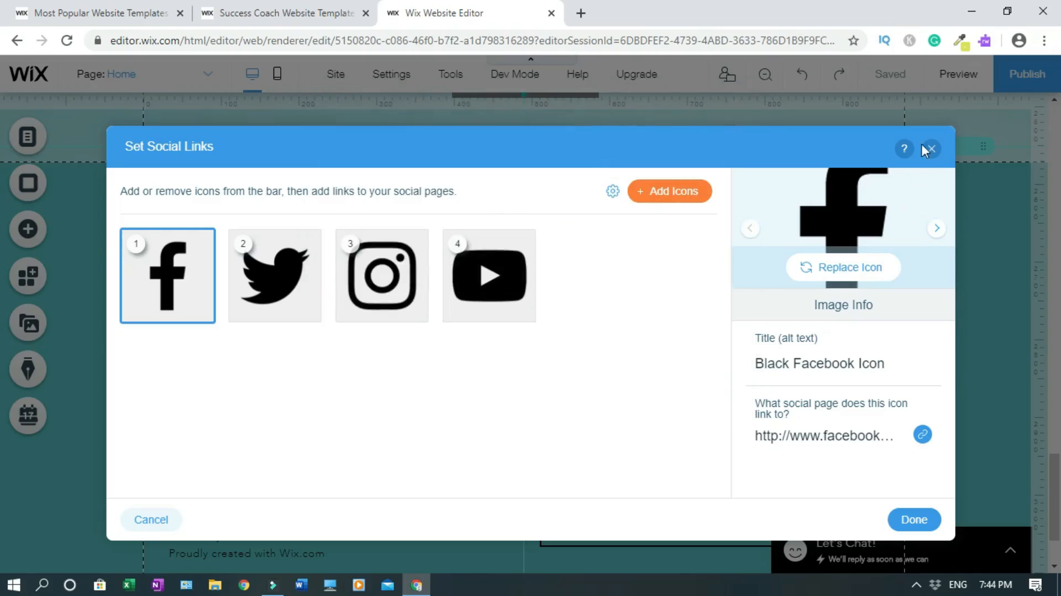
left_click(932, 149)
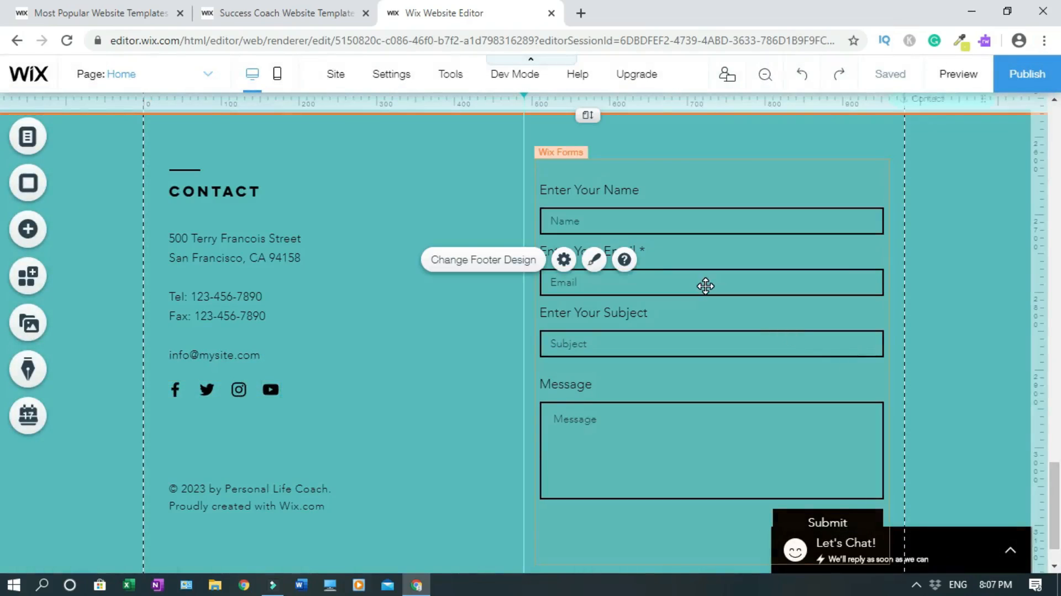
Hide the Subject field's title in the contact form and set its default text to None.
left_click(706, 286)
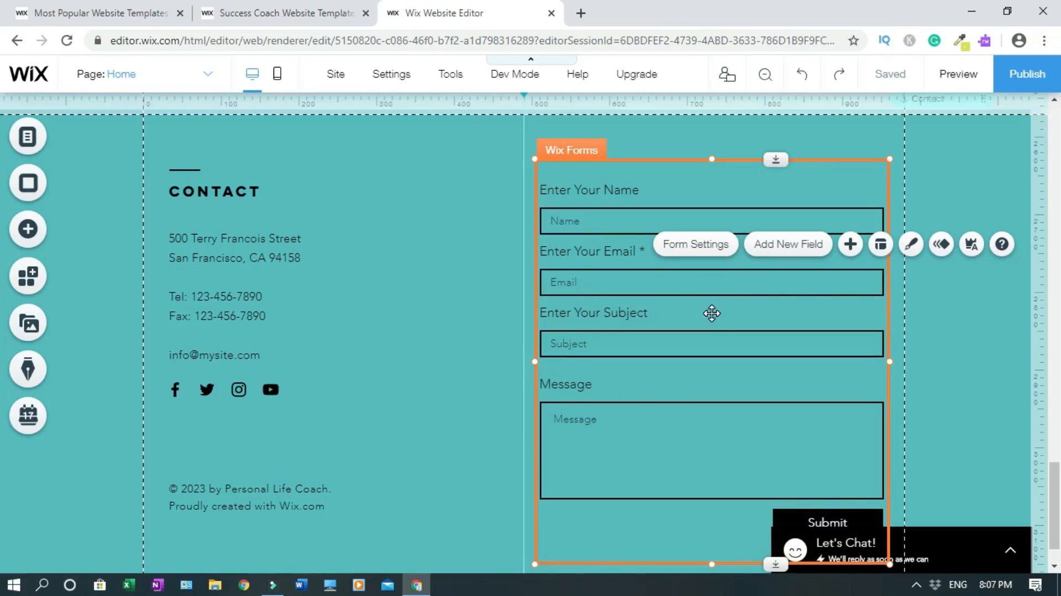
left_click(724, 317)
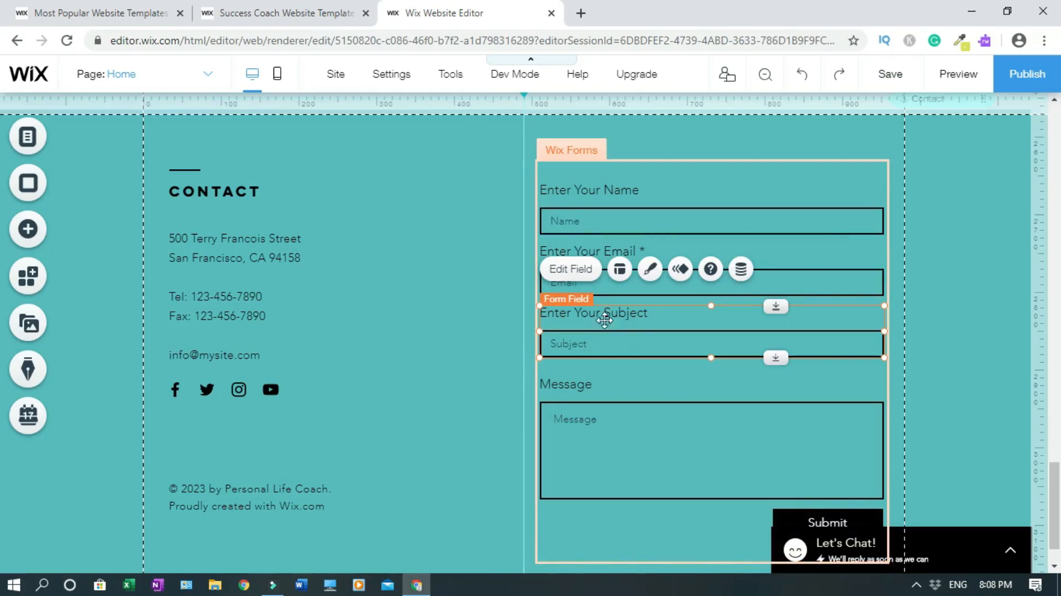
left_click(571, 271)
left_click(474, 264)
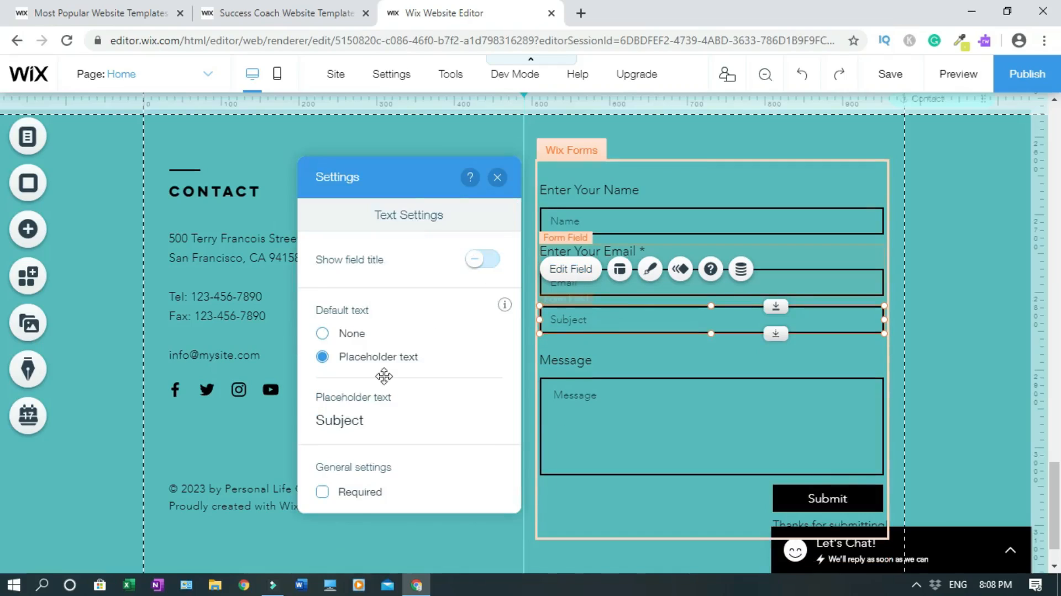
left_click(322, 334)
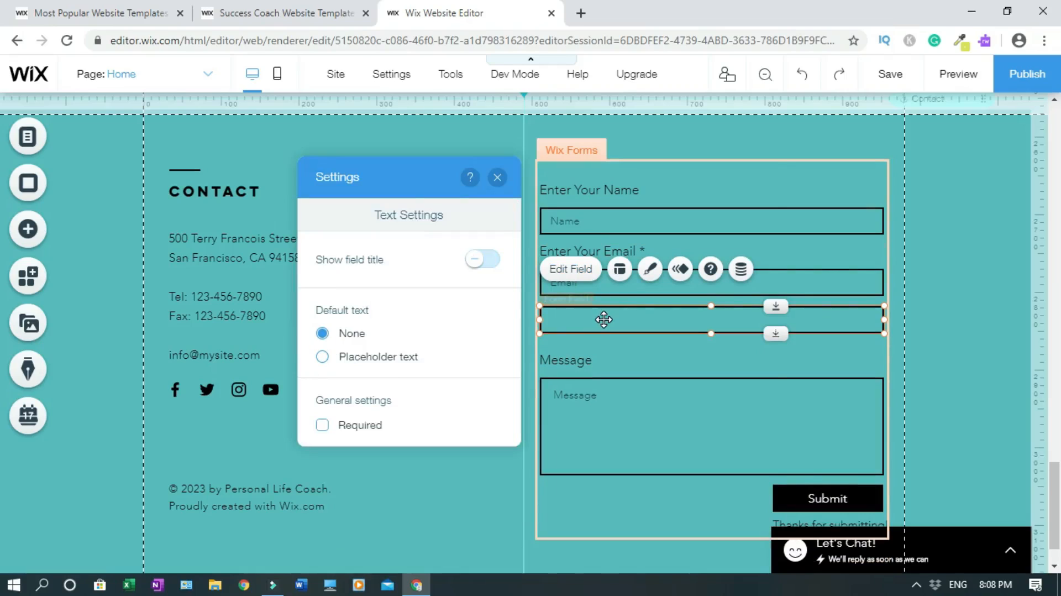
Delete the Subject field from the contact form and move the Message field up directly beneath the Email field.
right_click(603, 319)
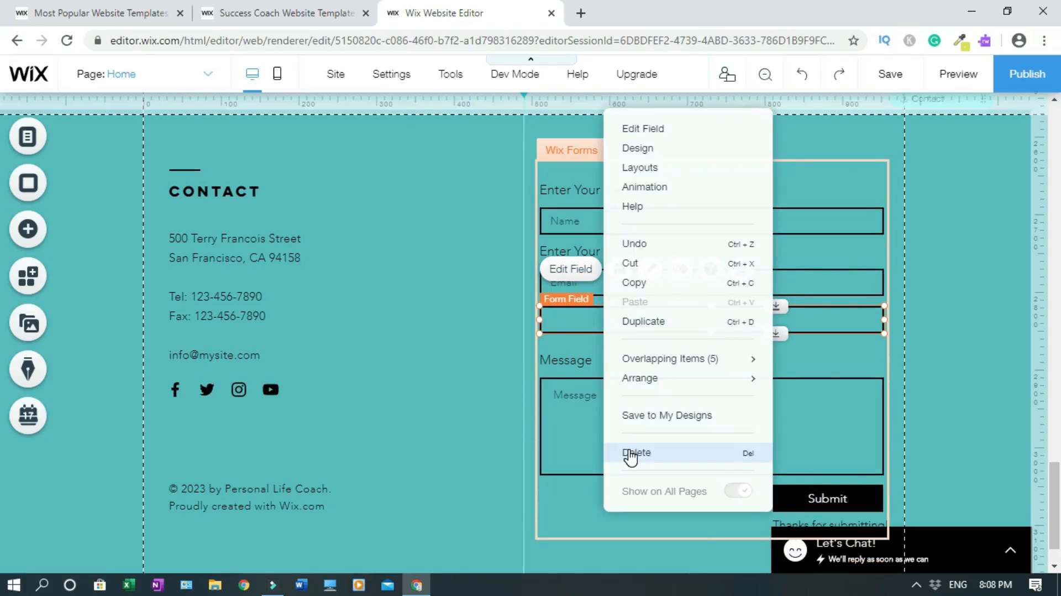
left_click(630, 454)
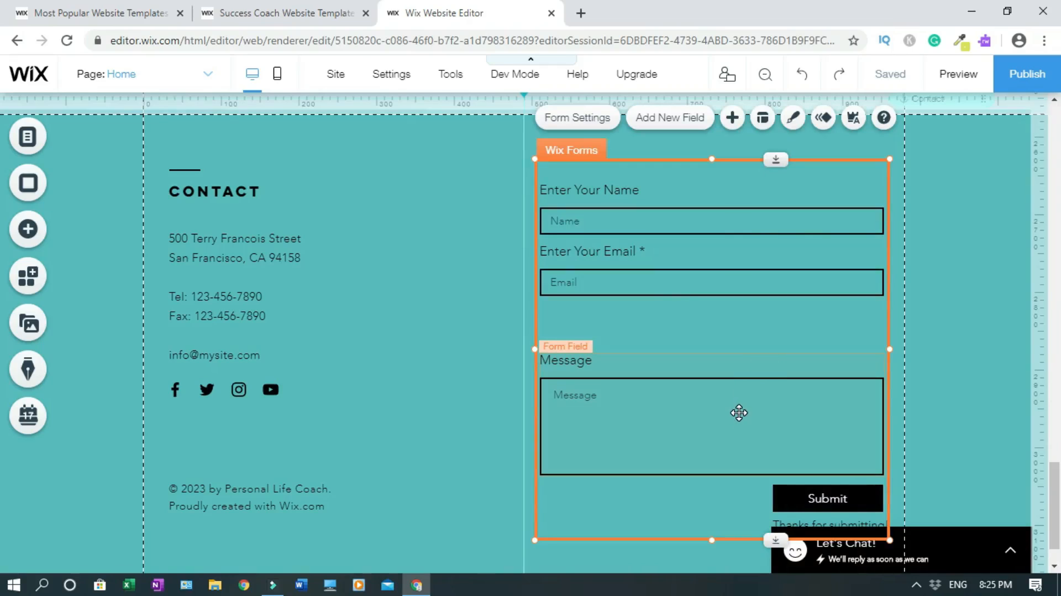
left_click(739, 412)
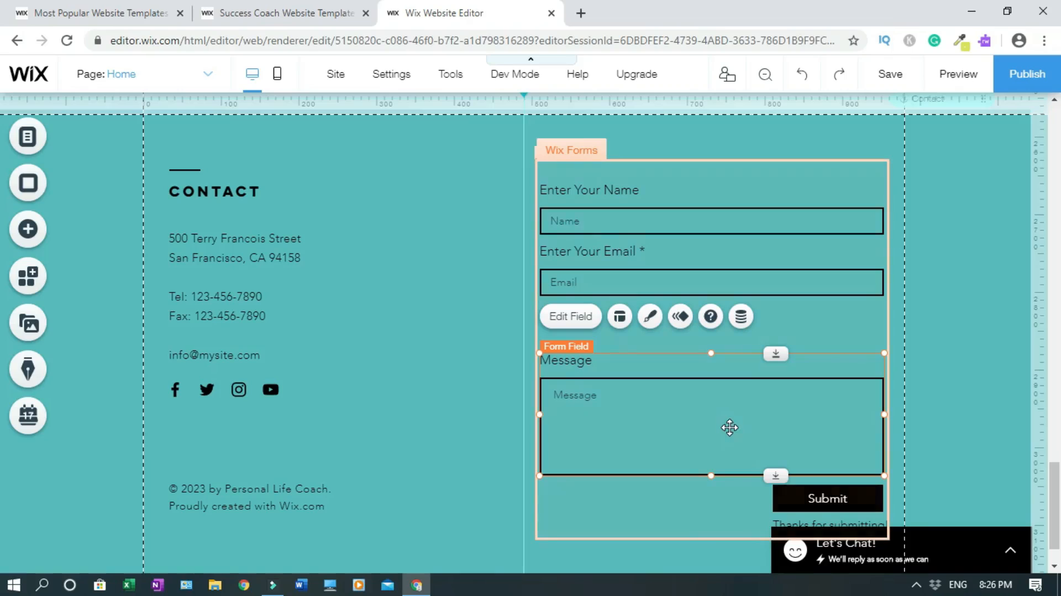
left_click_drag(730, 427, 726, 297)
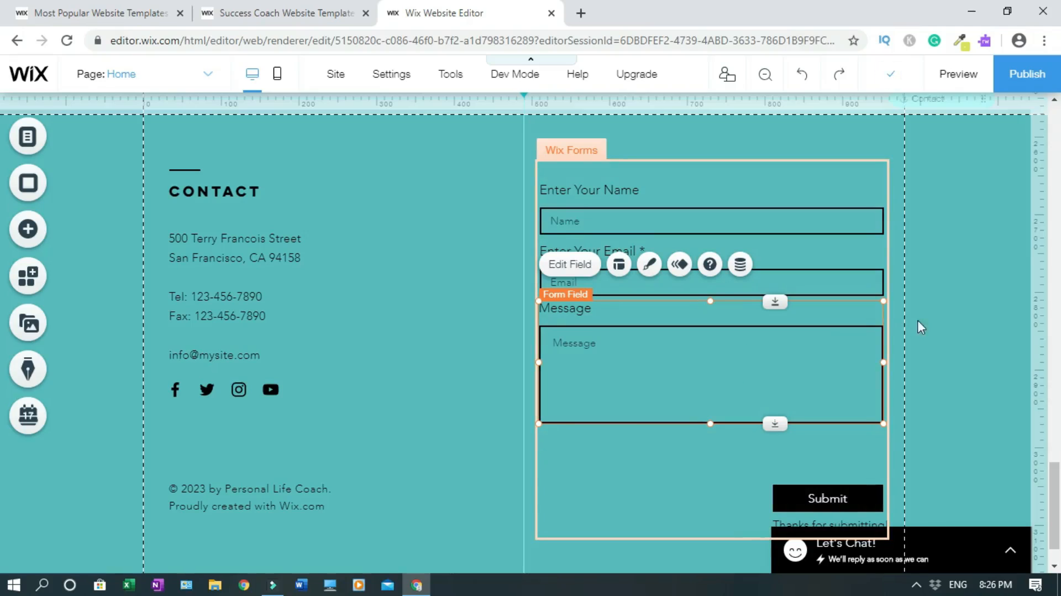
left_click(934, 322)
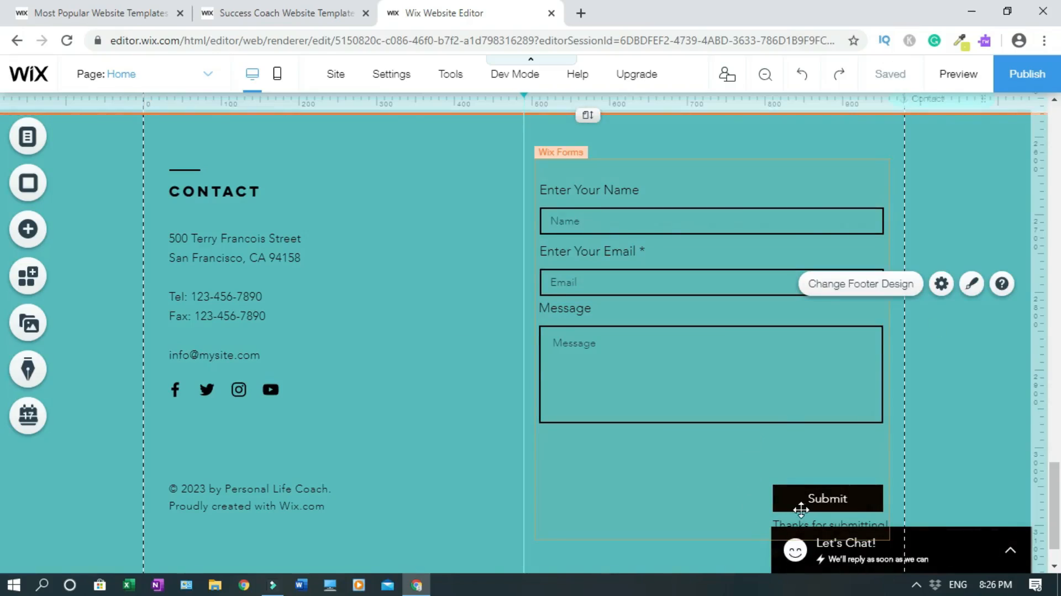
Move the Submit button up and centre it beneath the Message field.
left_click(739, 379)
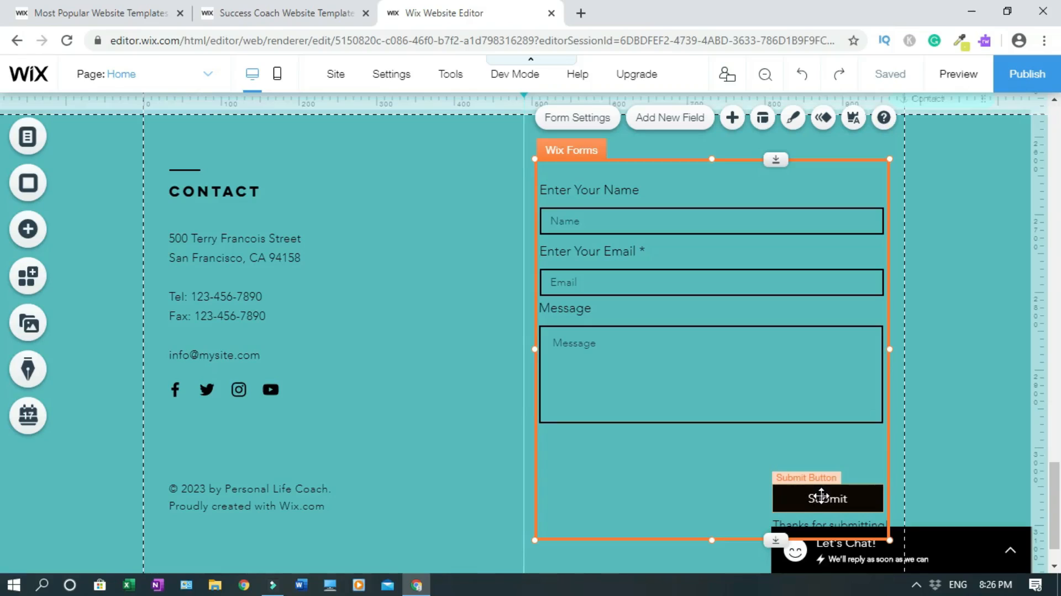
left_click(821, 496)
left_click_drag(821, 496, 710, 456)
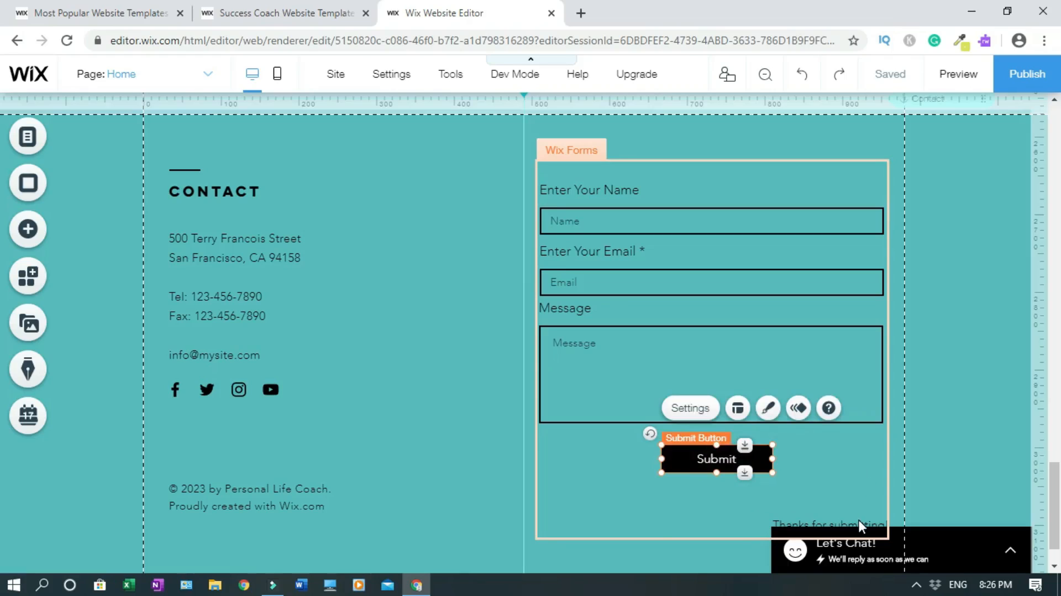
left_click(936, 457)
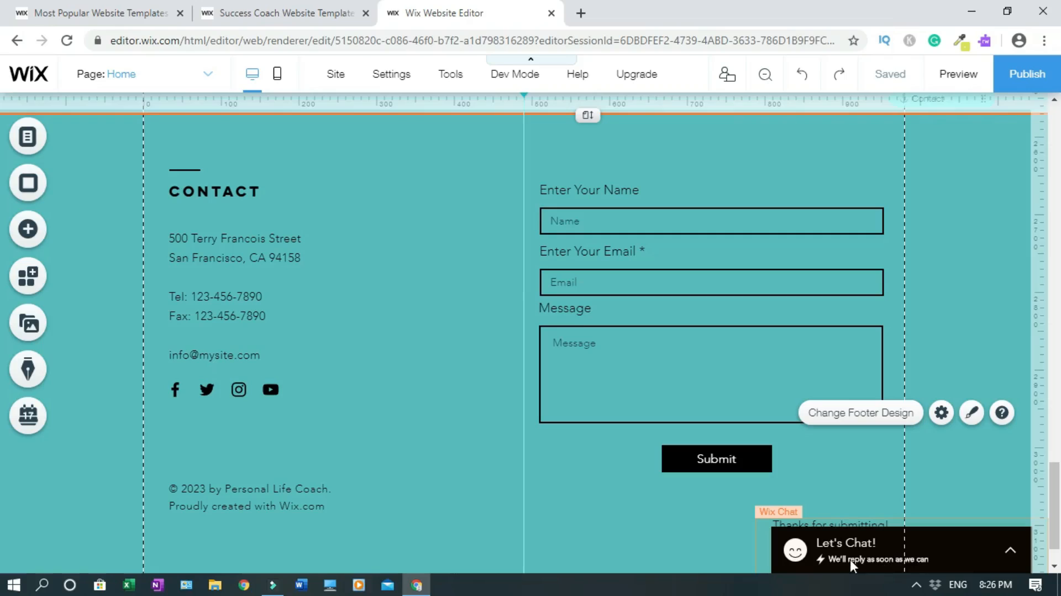
Review the Wix Chat layout and design settings and delete the chat box from the site.
double_click(1010, 551)
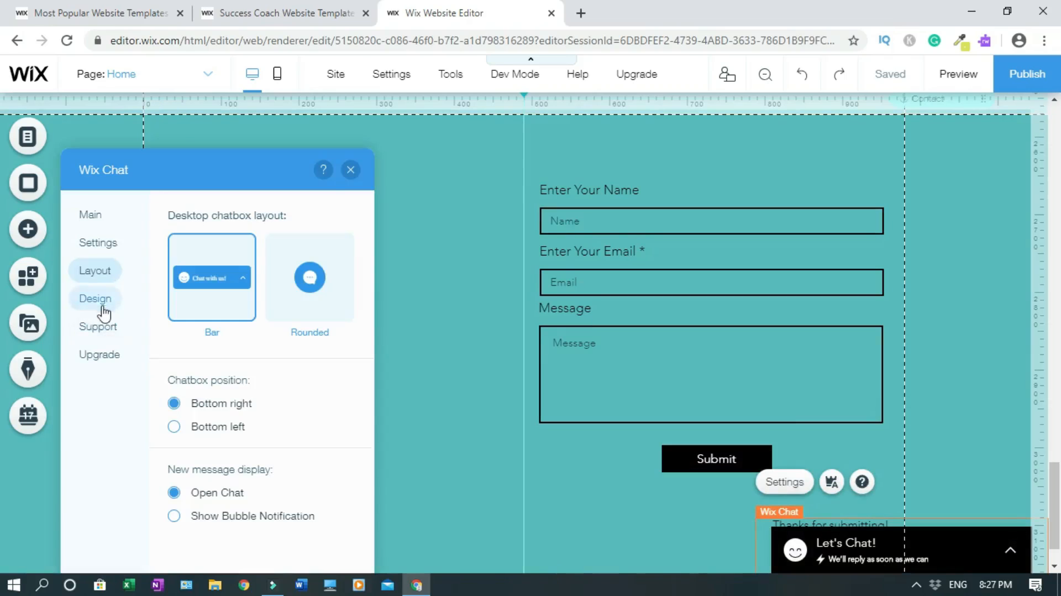
left_click(100, 304)
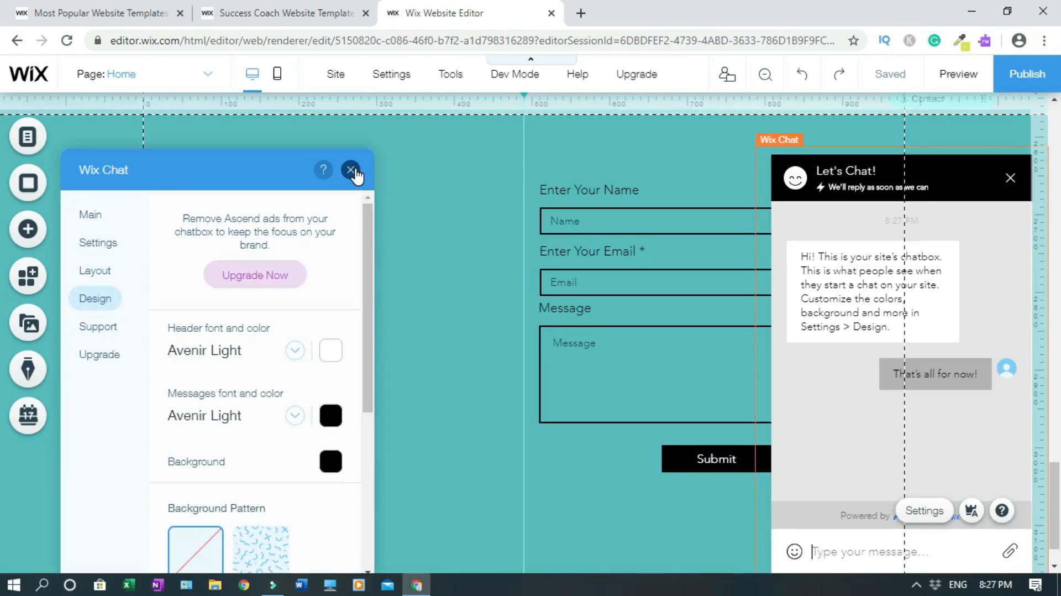
left_click(351, 170)
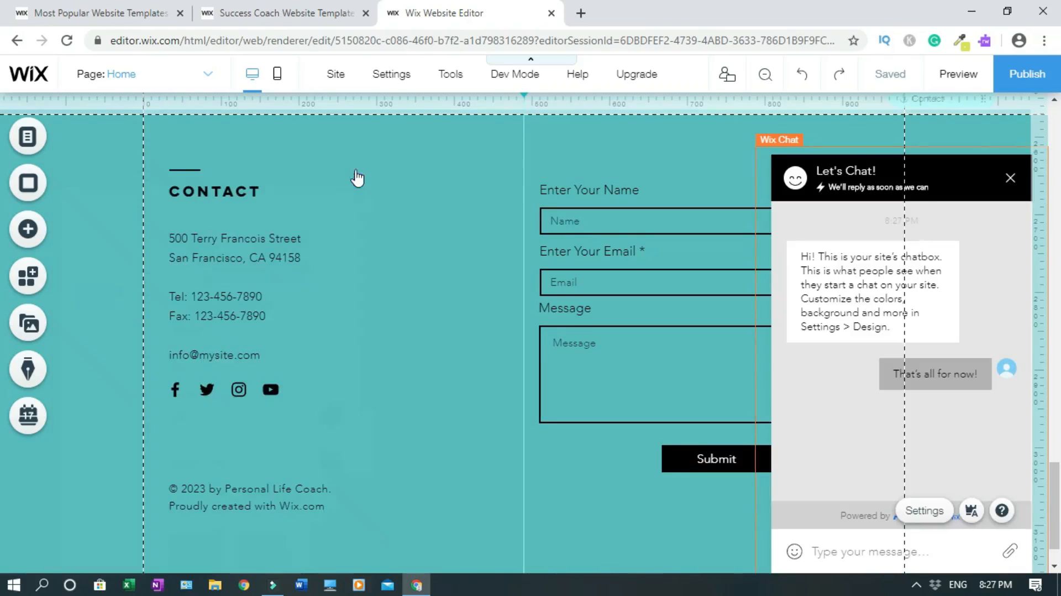
right_click(946, 176)
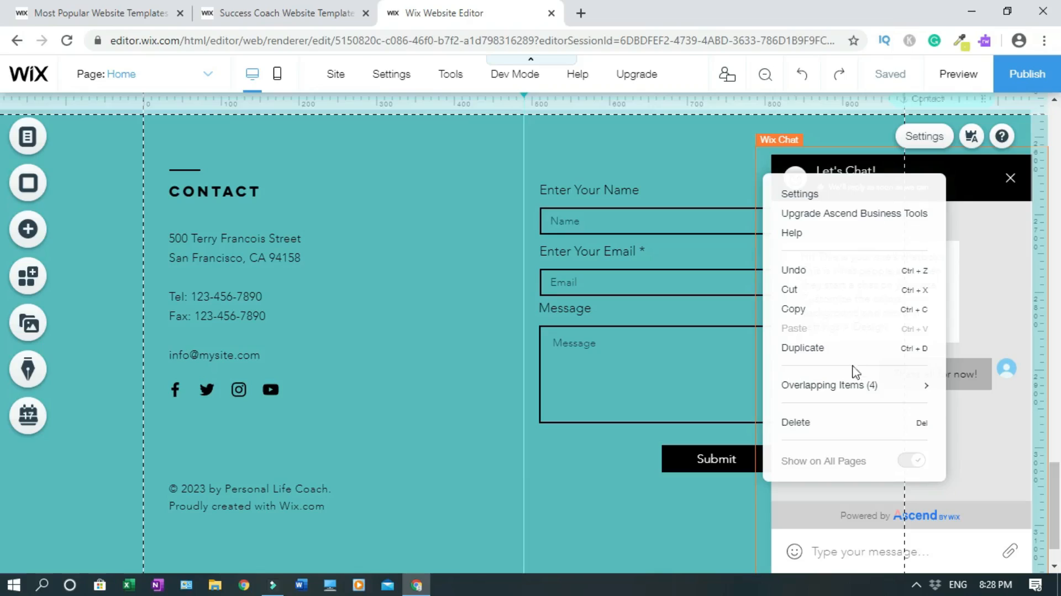
left_click(821, 430)
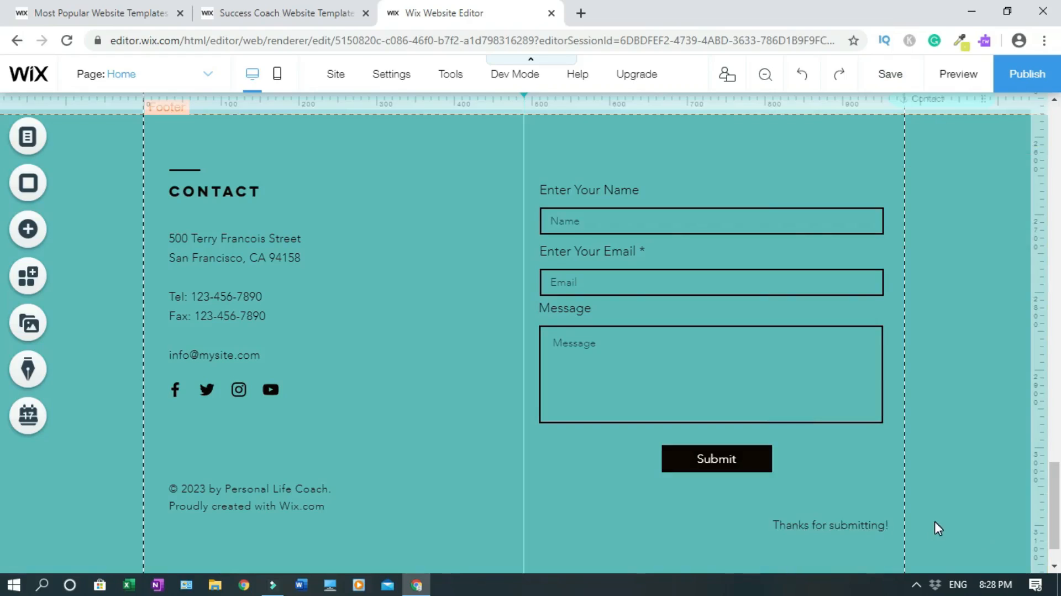
Move the "Thanks for submitting!" message up and place the Submit button directly above it at the form's right edge.
left_click(833, 490)
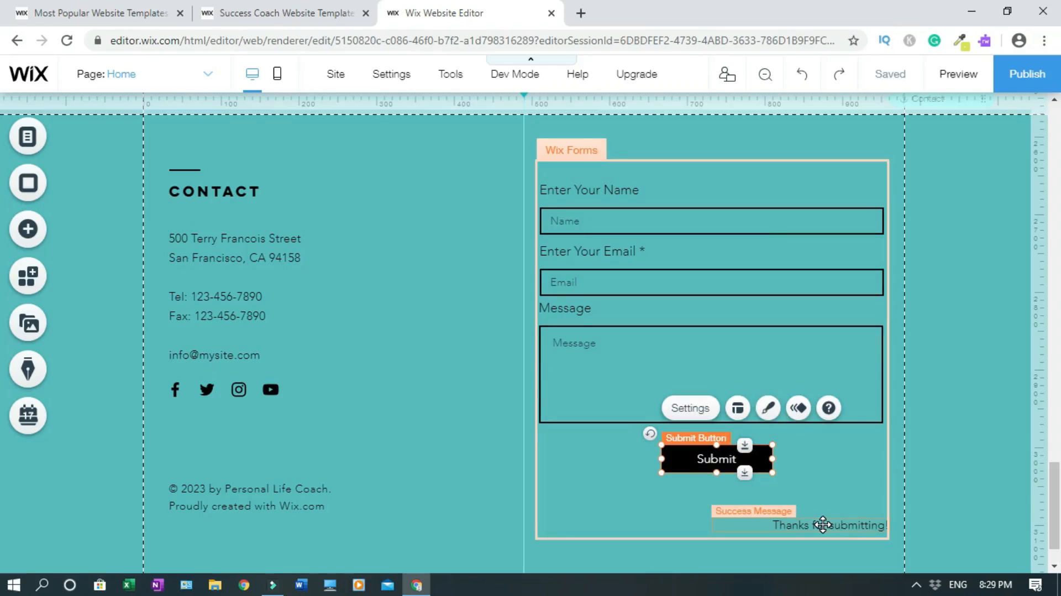
left_click_drag(823, 525, 804, 443)
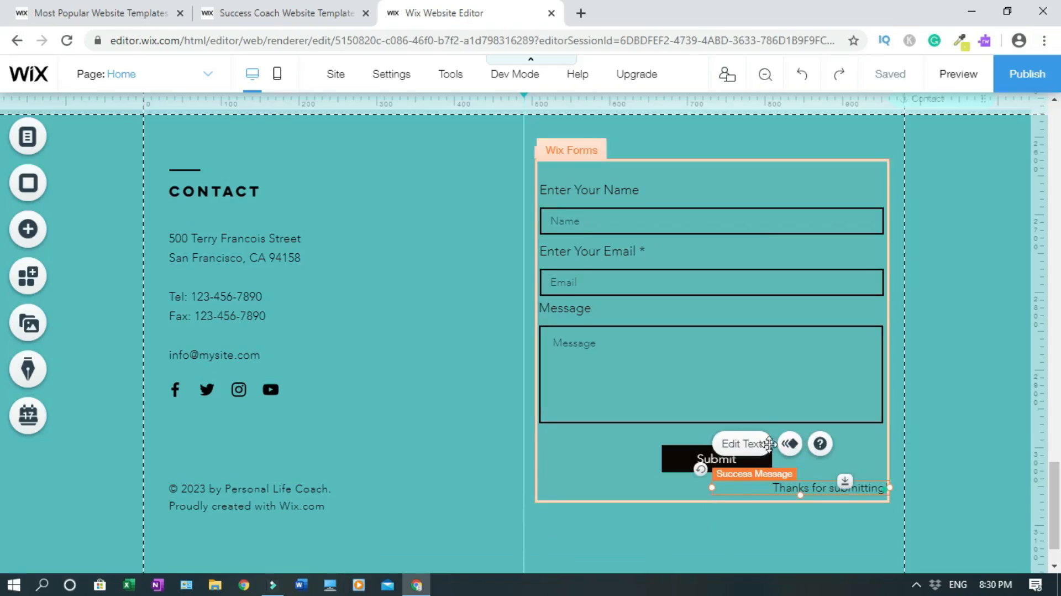
left_click(697, 455)
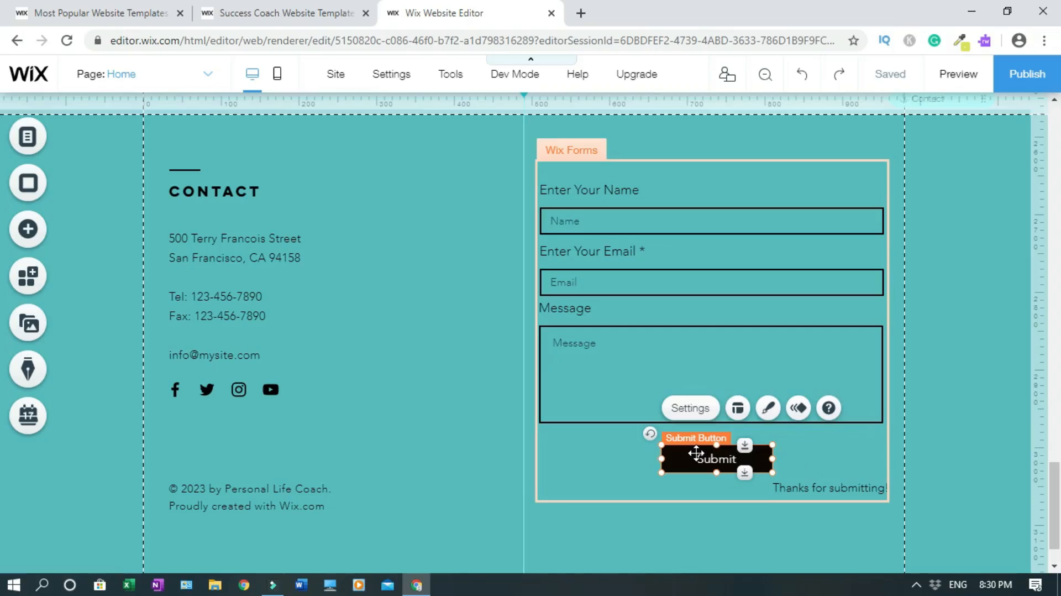
left_click_drag(697, 454, 835, 461)
left_click(835, 462)
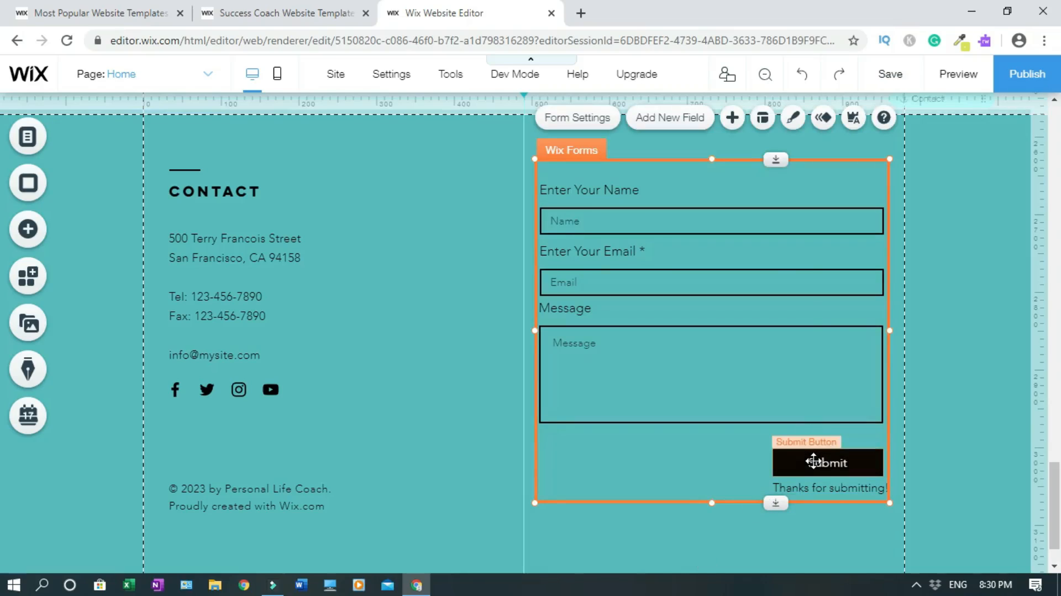
Set the Submit button's after-submit action to Link to external URL and view the link options without choosing a link.
left_click(814, 462)
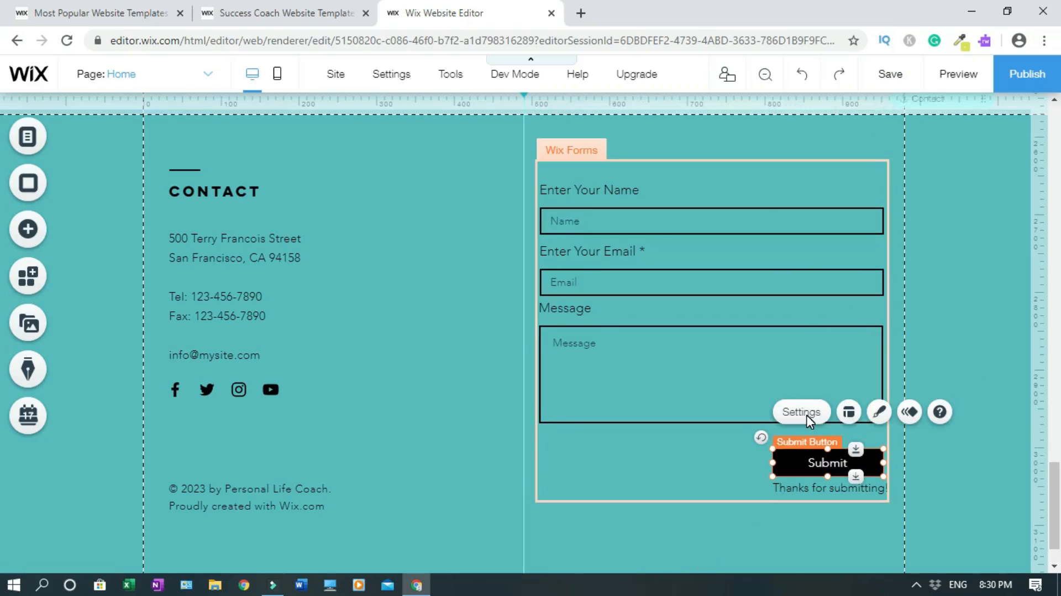
left_click(802, 411)
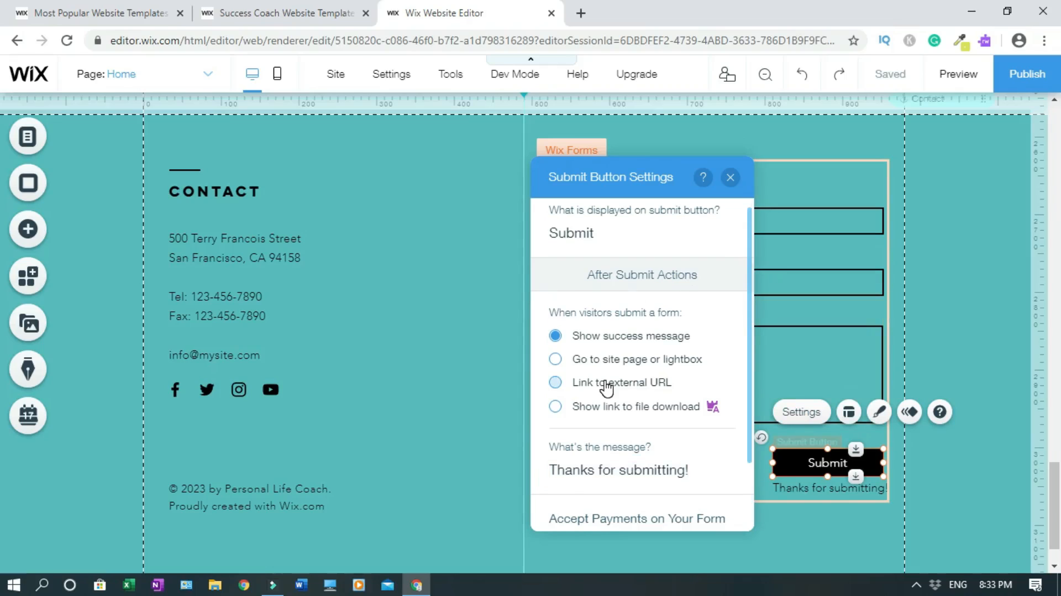
left_click(605, 383)
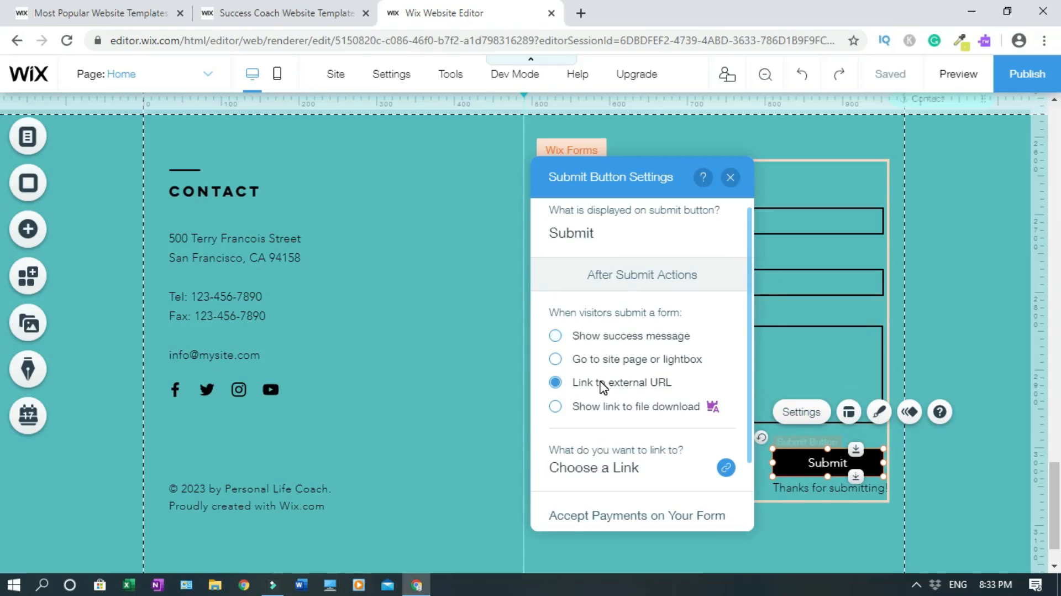
left_click(726, 469)
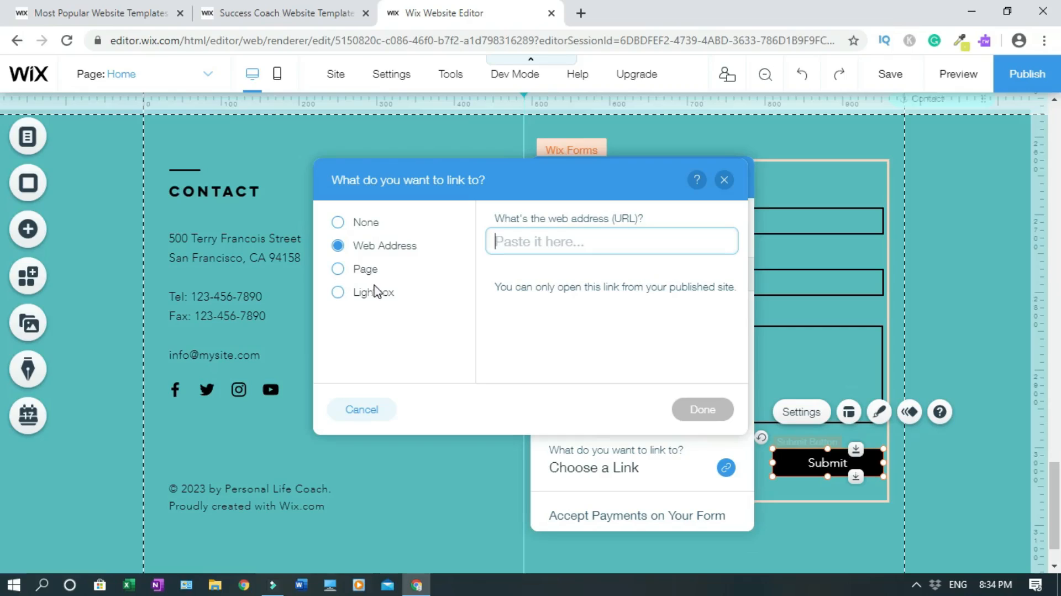
left_click(365, 484)
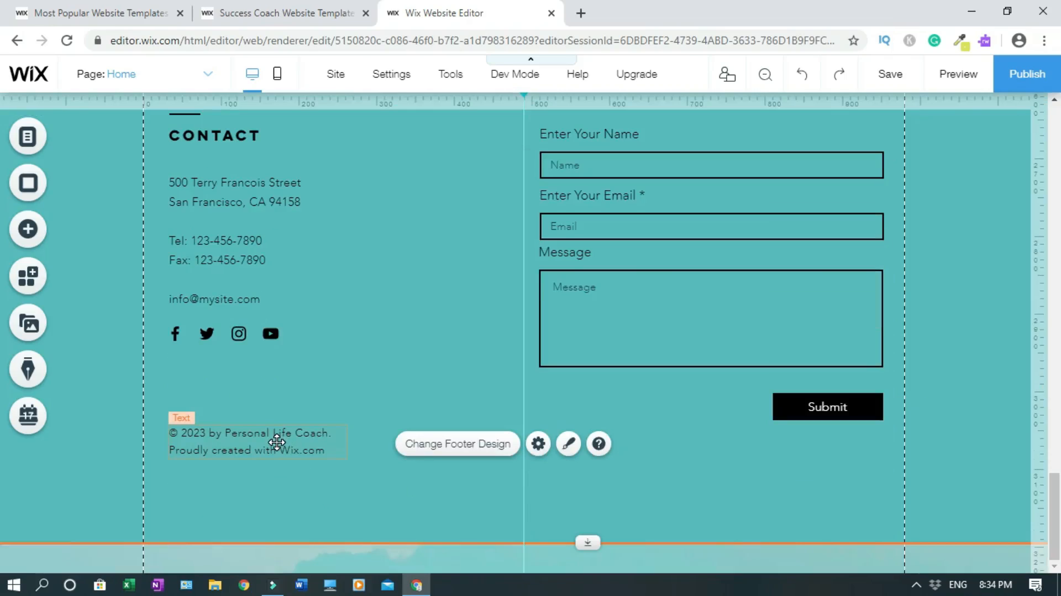
Change the footer copyright line to "© 2020 Blogsdomm." and keep "Proudly created with Wix.com" on its own line.
left_click(249, 439)
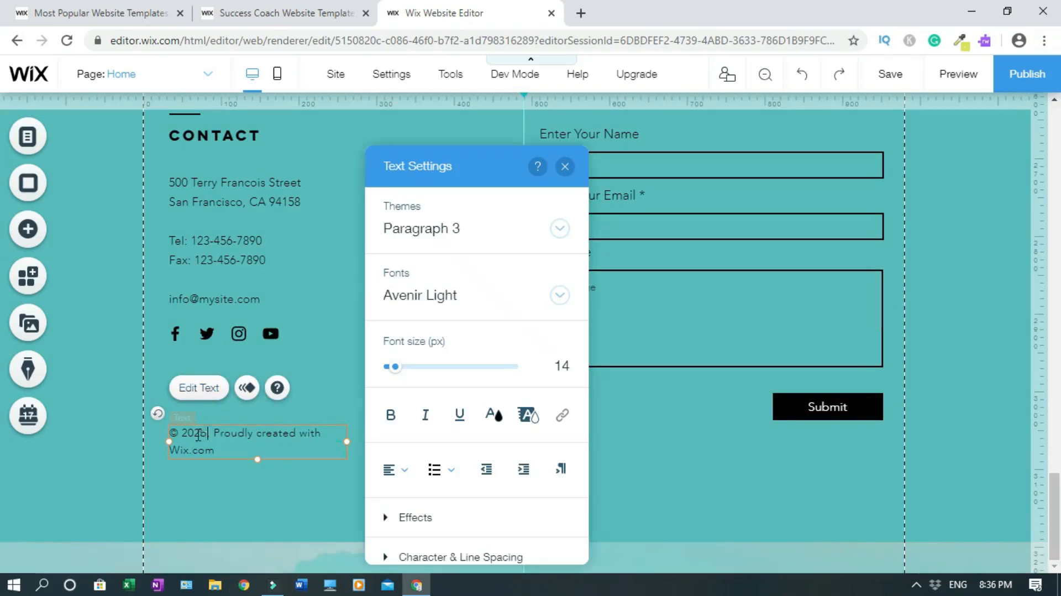
mouse_move(199, 434)
left_mouse_down()
mouse_move(303, 433)
mouse_move(211, 430)
left_mouse_up()
type("0 Bl")
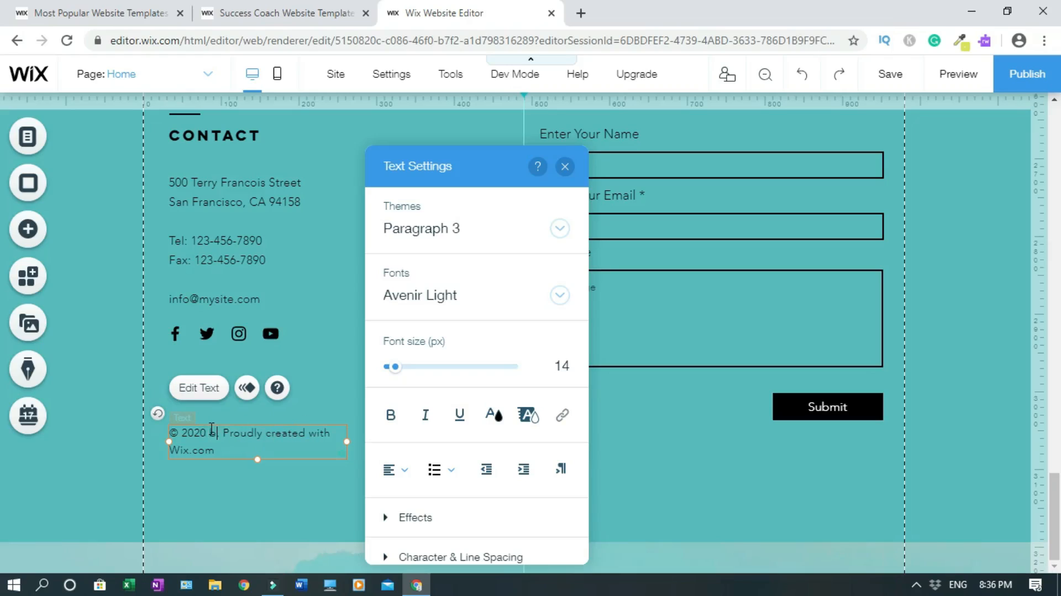
type("ogsdomm")
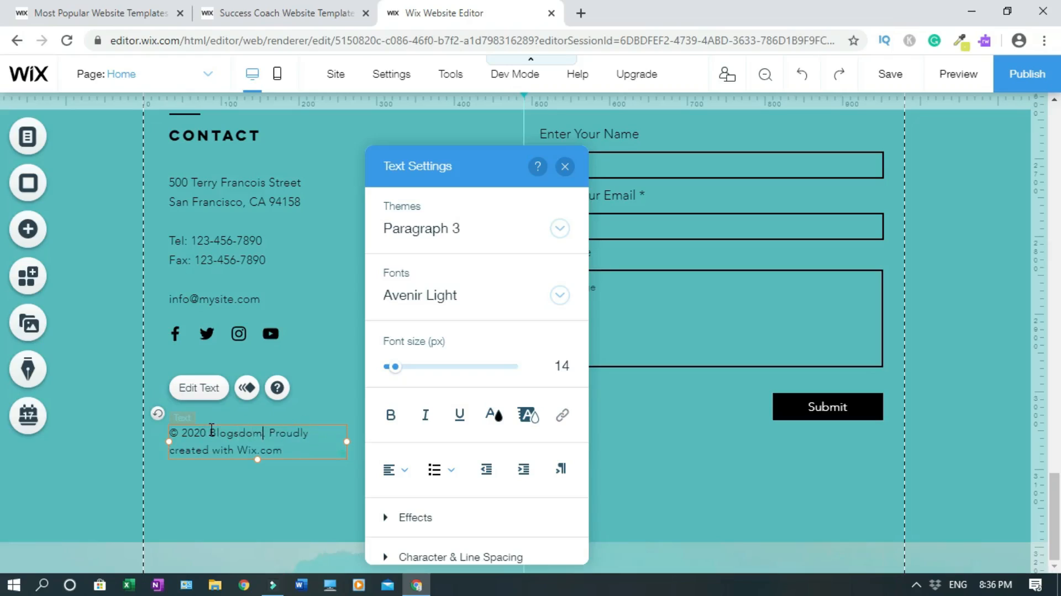
left_click(278, 435)
key("Return")
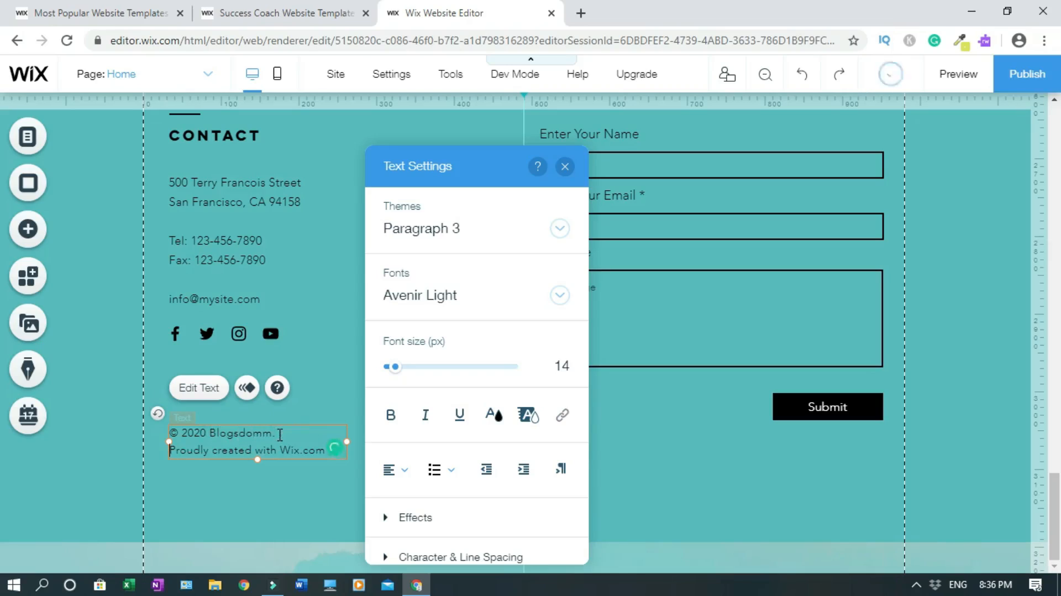
Correct the footer copyright line to "© 2020 Blogsdom." and center-align both lines of the text.
double_click(253, 430)
triple_click(253, 430)
left_click(393, 469)
left_click(400, 511)
key("Escape")
left_click(590, 481)
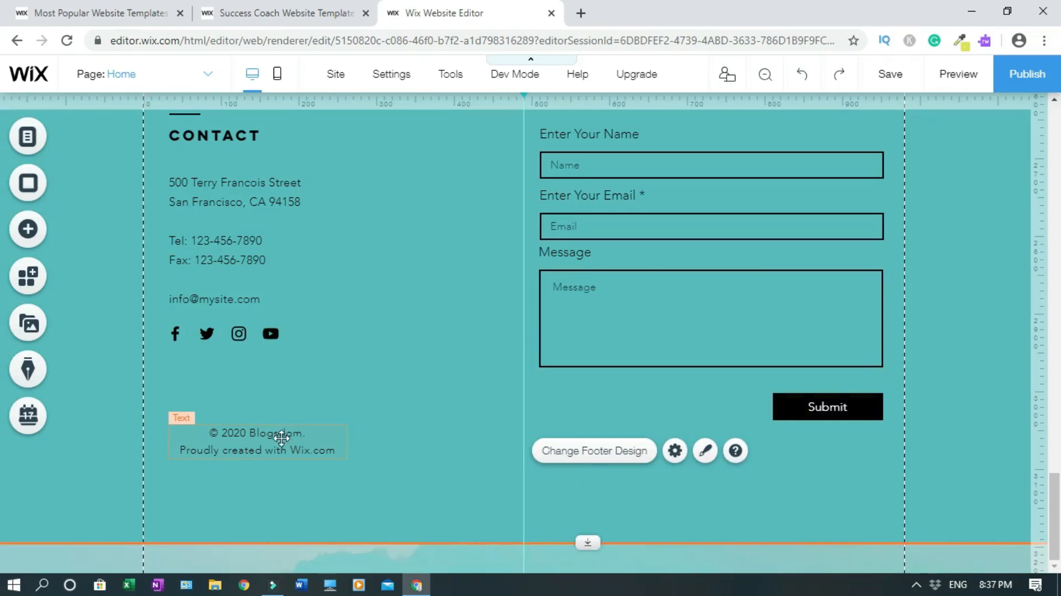
Move the copyright text to the horizontal center of the footer, below the contact details and form, and save the site.
left_click_drag(358, 457, 549, 483)
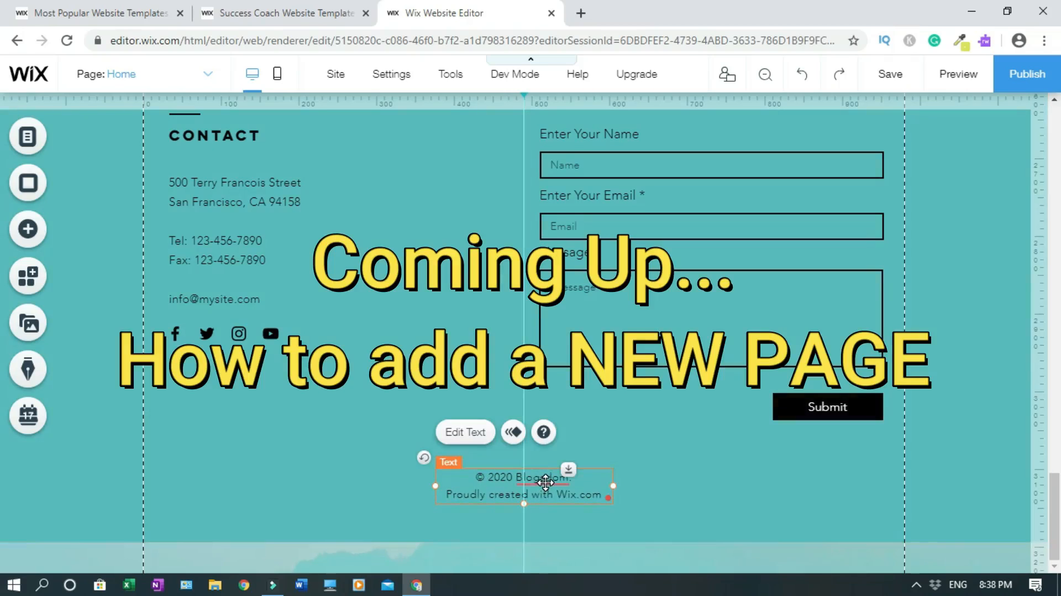
left_click(738, 467)
left_click(890, 76)
left_click(891, 80)
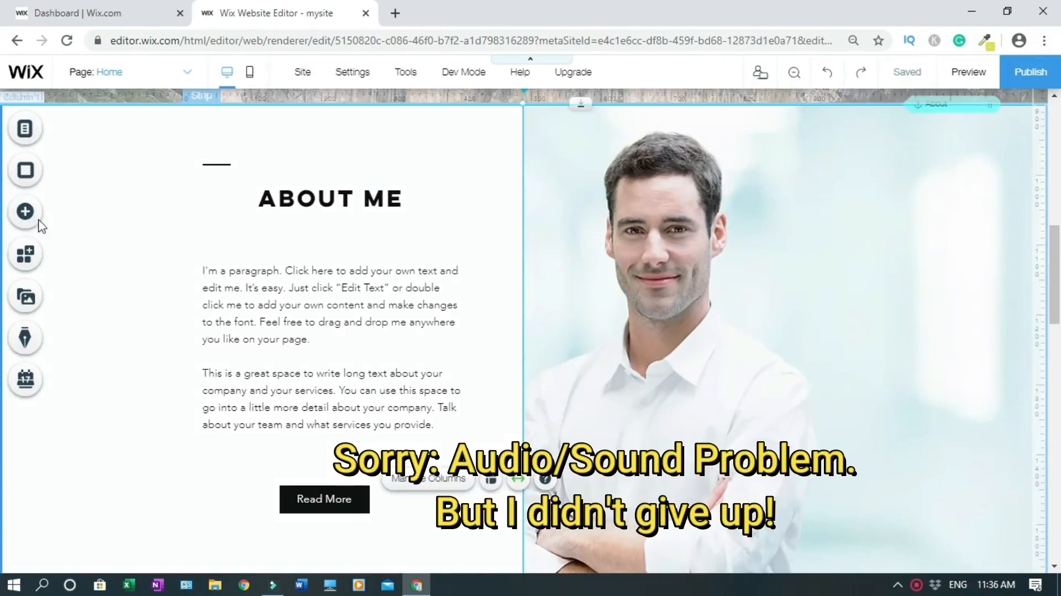
Add a new page to the site menu and name it "Food".
left_click(26, 130)
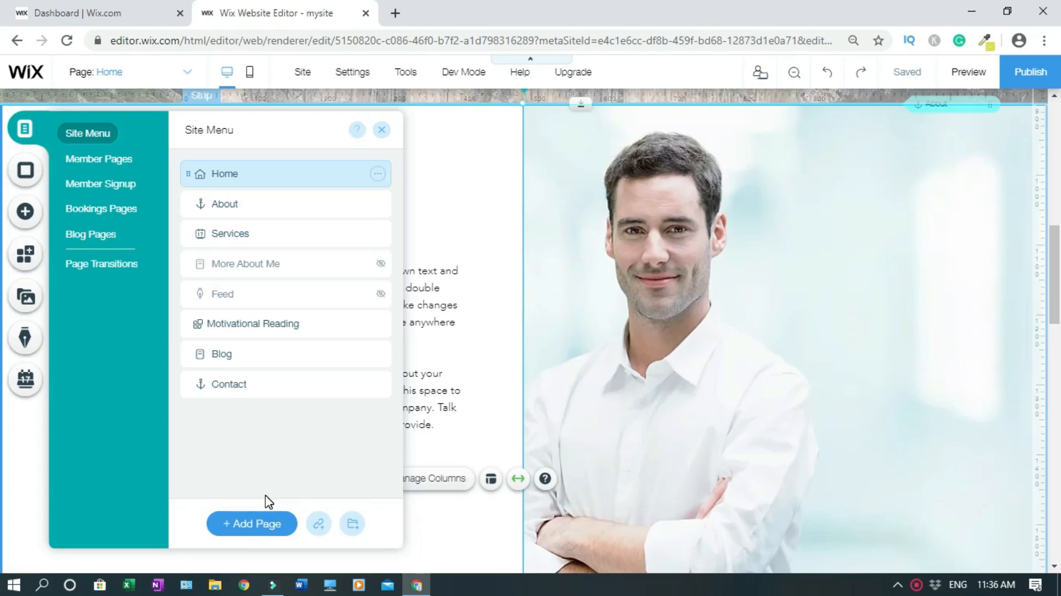
left_click(251, 525)
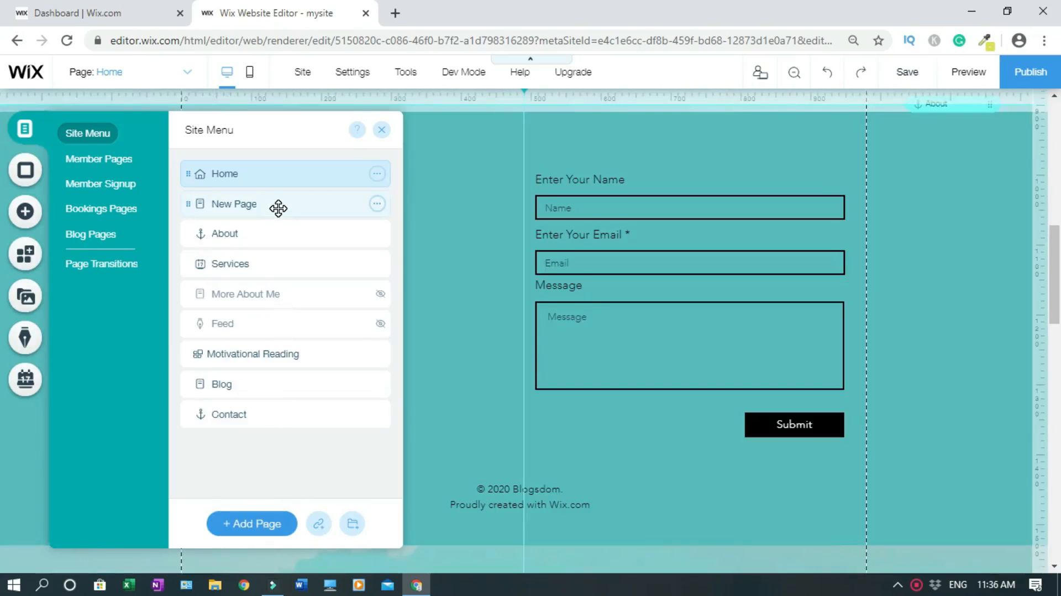
double_click(279, 215)
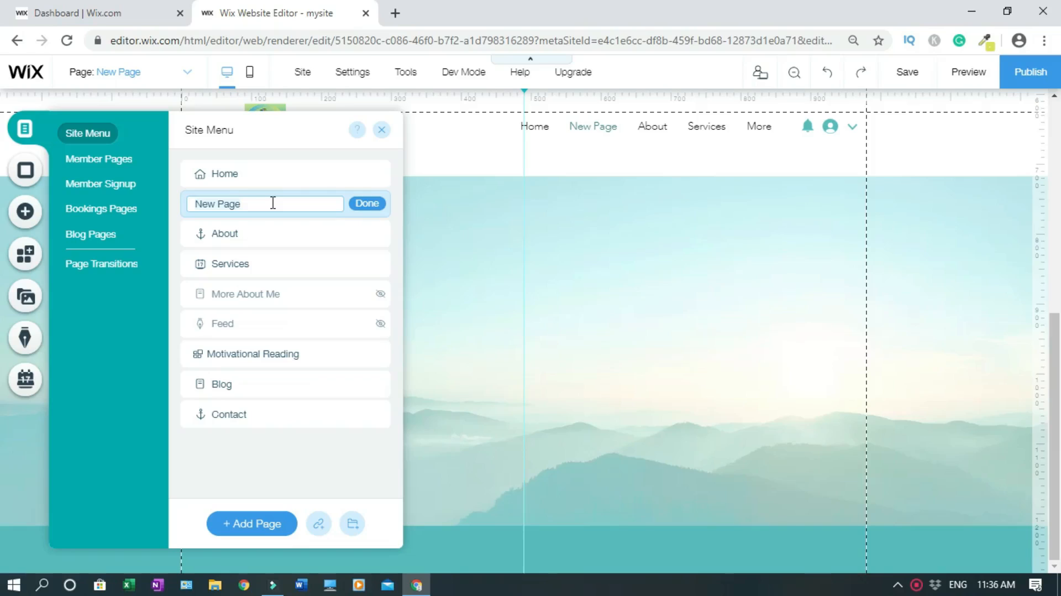
key("ctrl+a")
type("F")
left_click(366, 204)
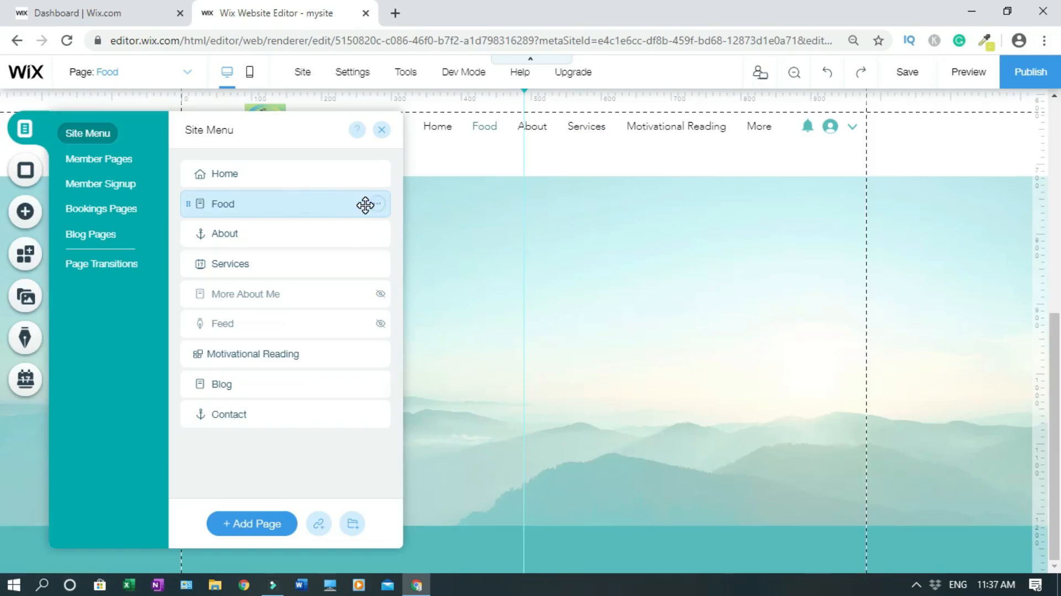
left_click(382, 129)
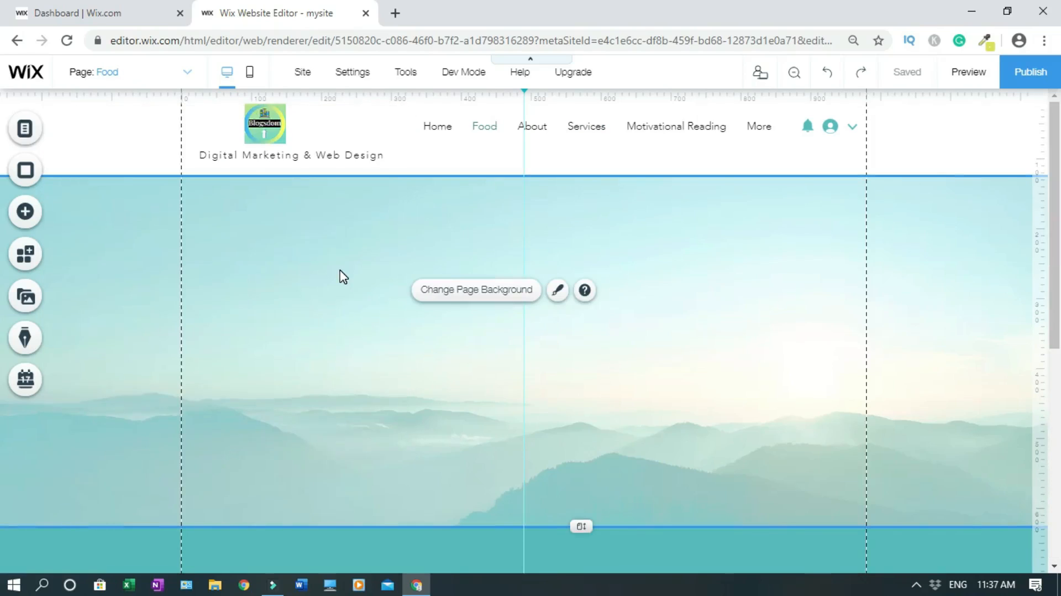
Add the ready-made About Us strip with the restaurant food photos to the Food page.
left_click(25, 213)
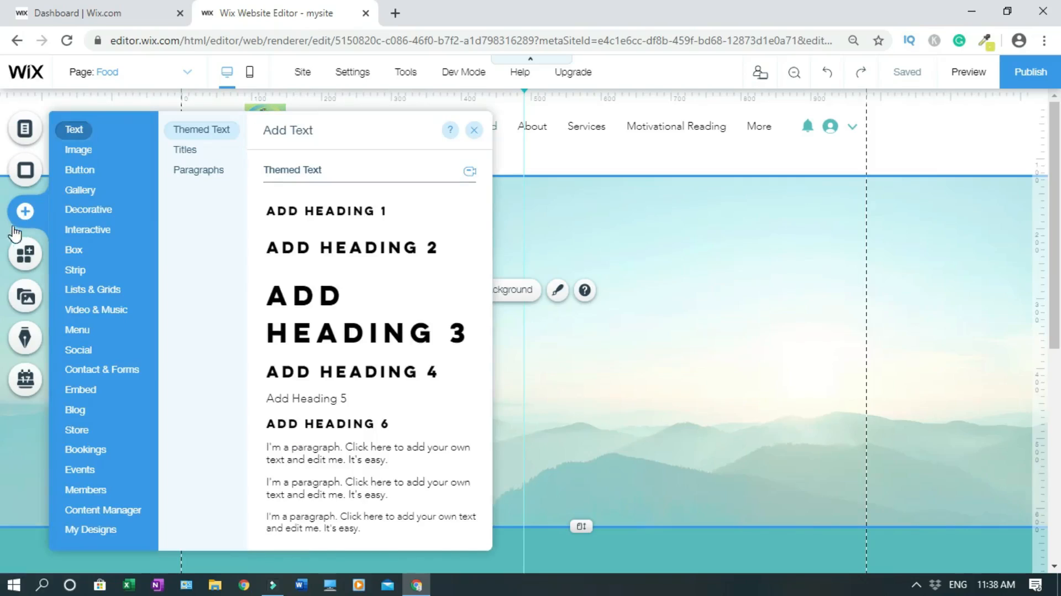
left_click(72, 271)
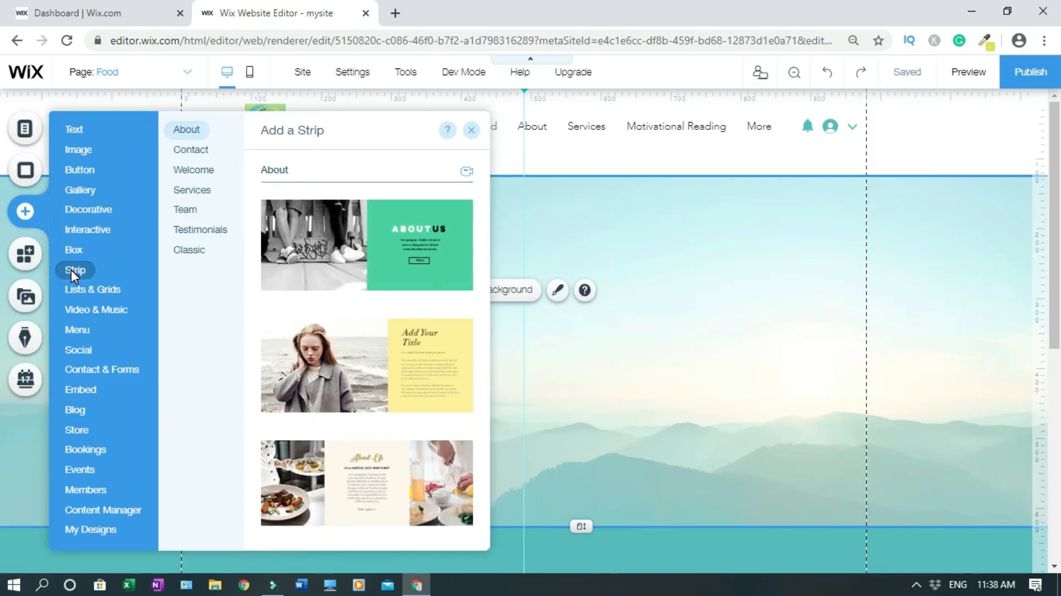
scroll(481, 194, "down", 5)
scroll(481, 191, "up", 5)
left_click(346, 468)
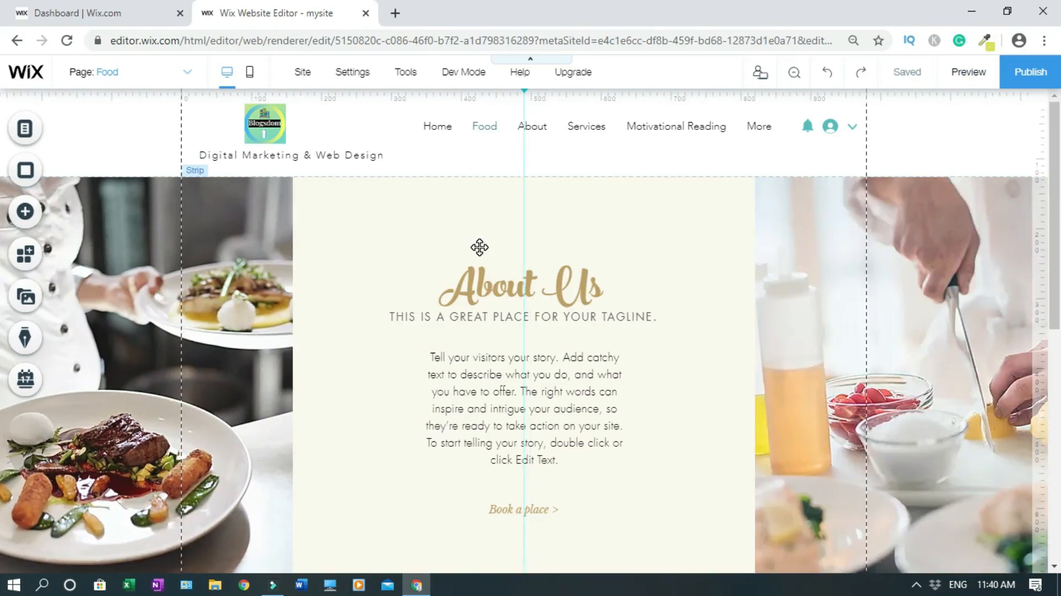
Delete the About Us strip from the Food page.
right_click(480, 247)
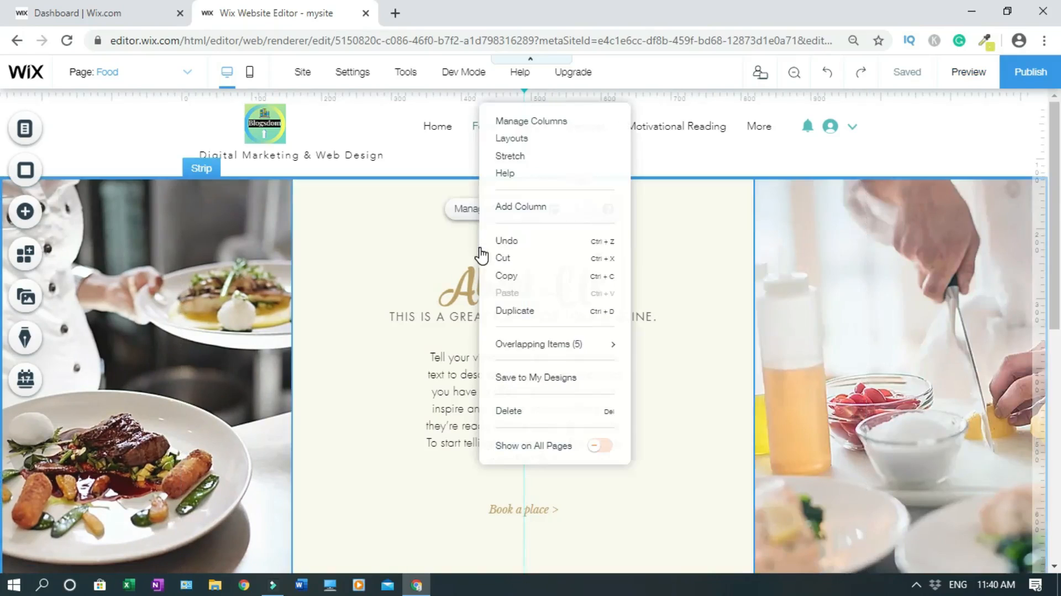
left_click(508, 412)
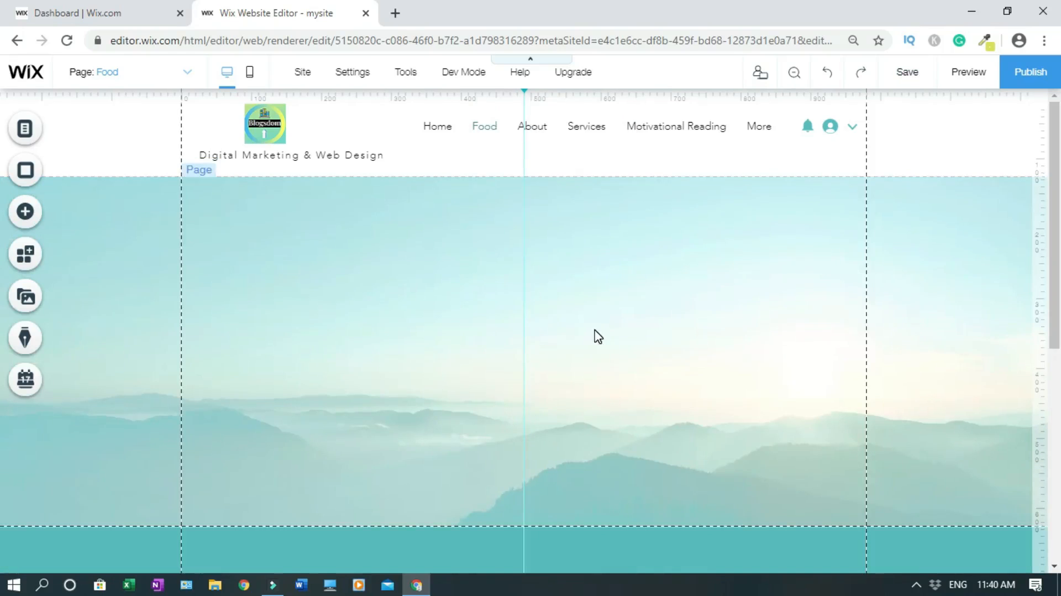
left_click(588, 289)
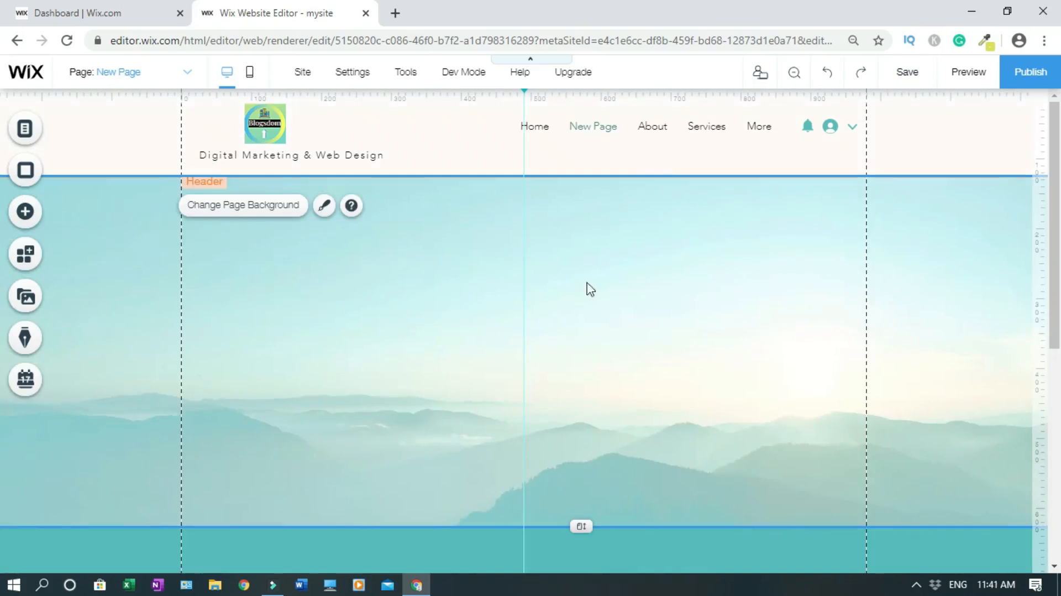
Add a Heading 1 themed text to the new page and change its text to "MONEY IS SWEET".
left_click(640, 304)
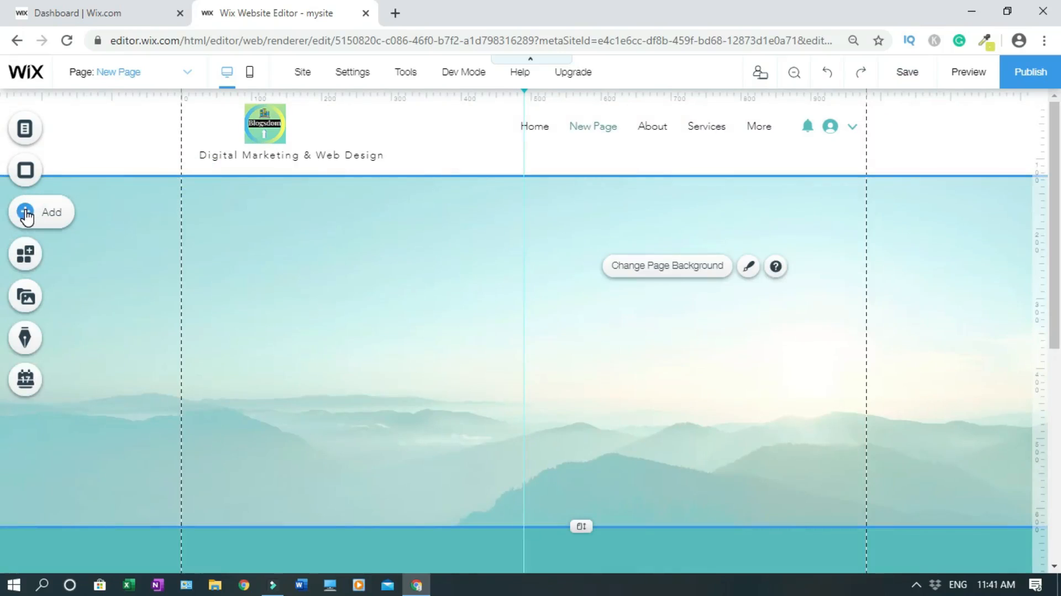
left_click(25, 213)
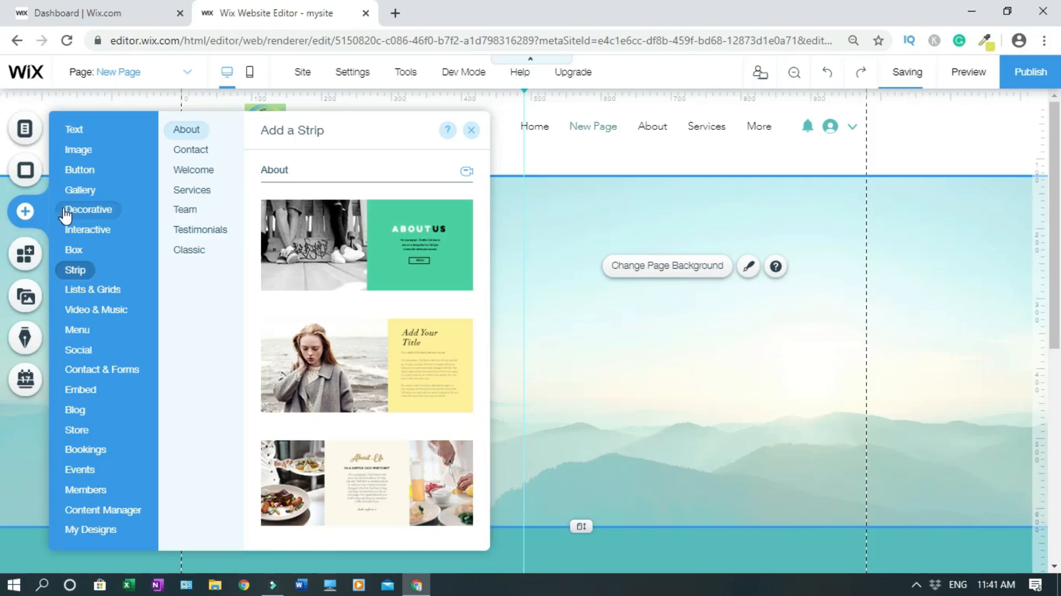
left_click(81, 127)
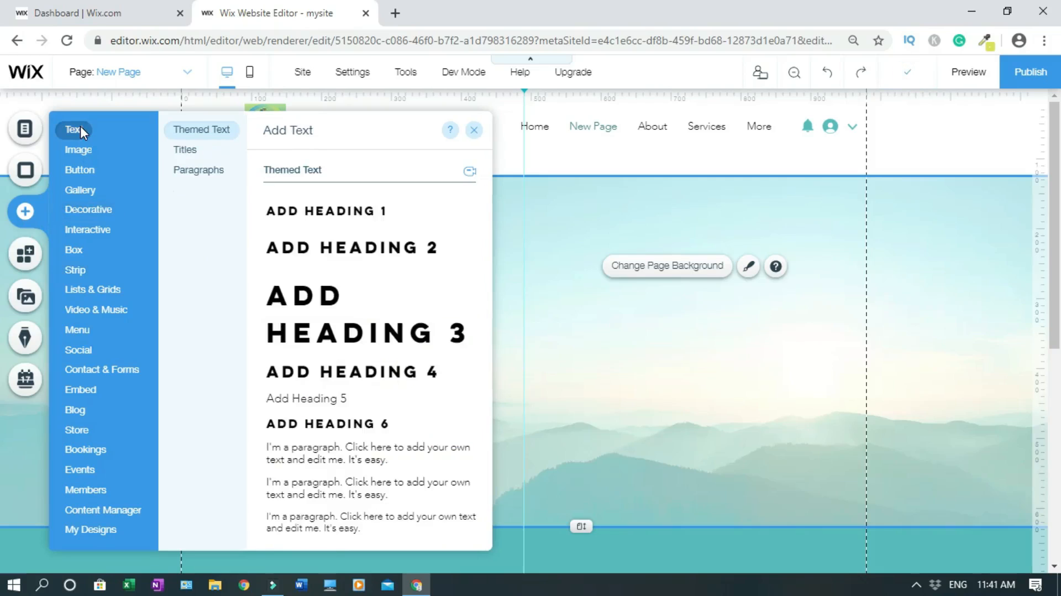
left_click(338, 215)
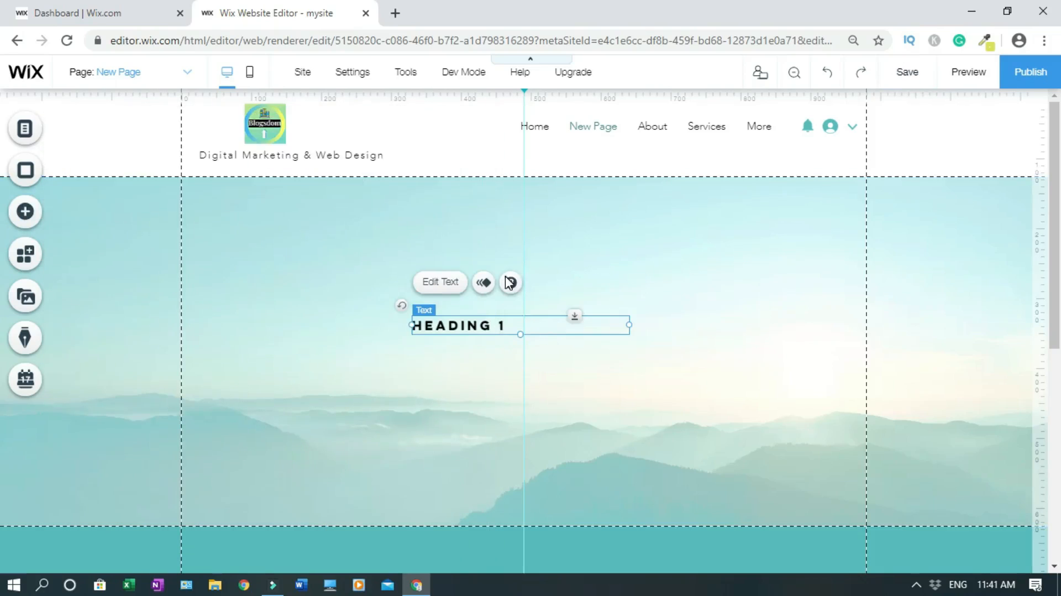
double_click(468, 323)
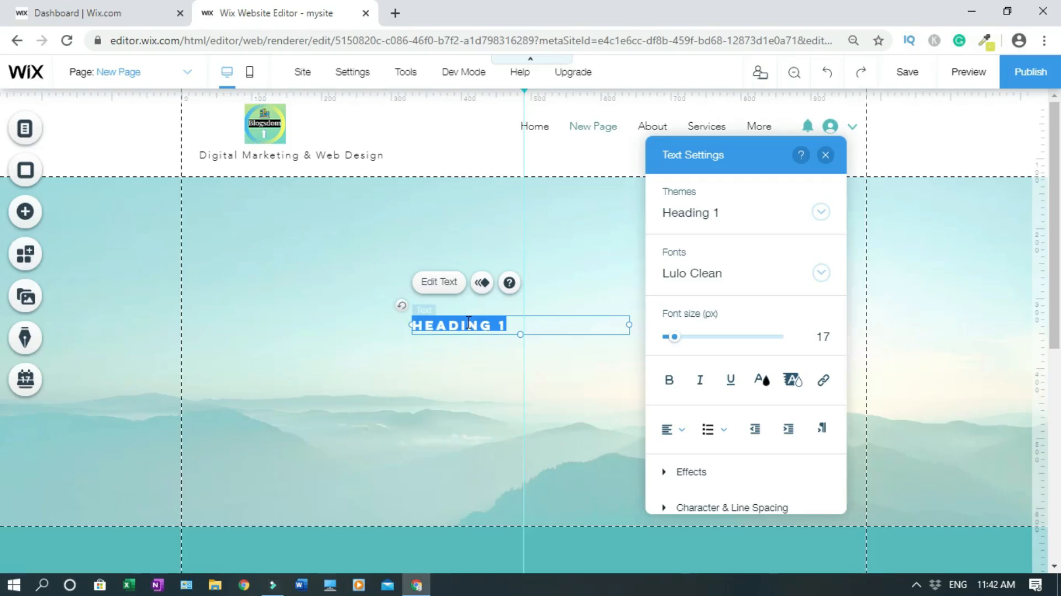
type("LIS")
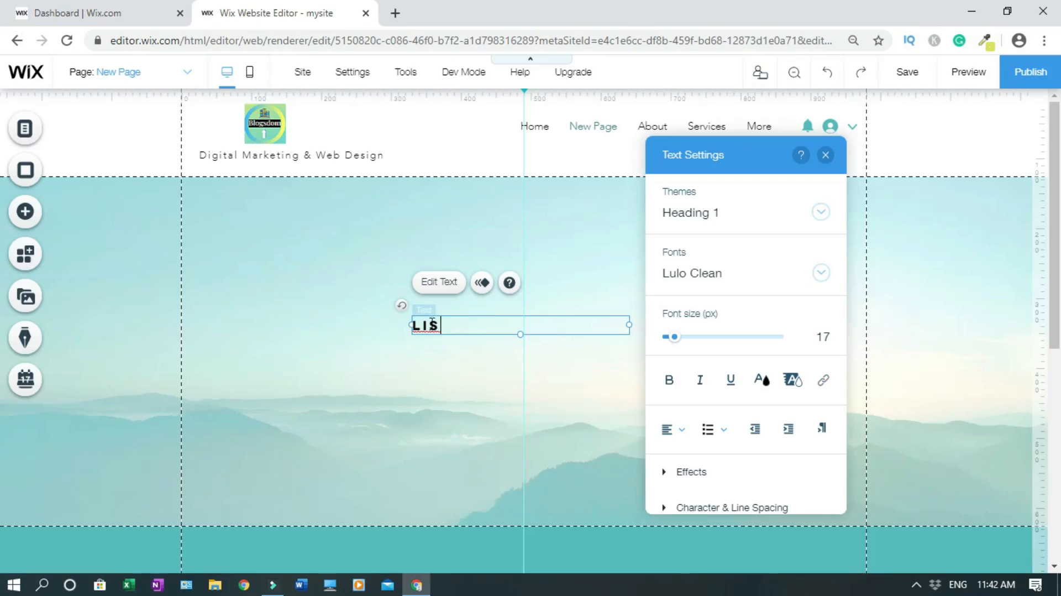
double_click(426, 324)
type("MO")
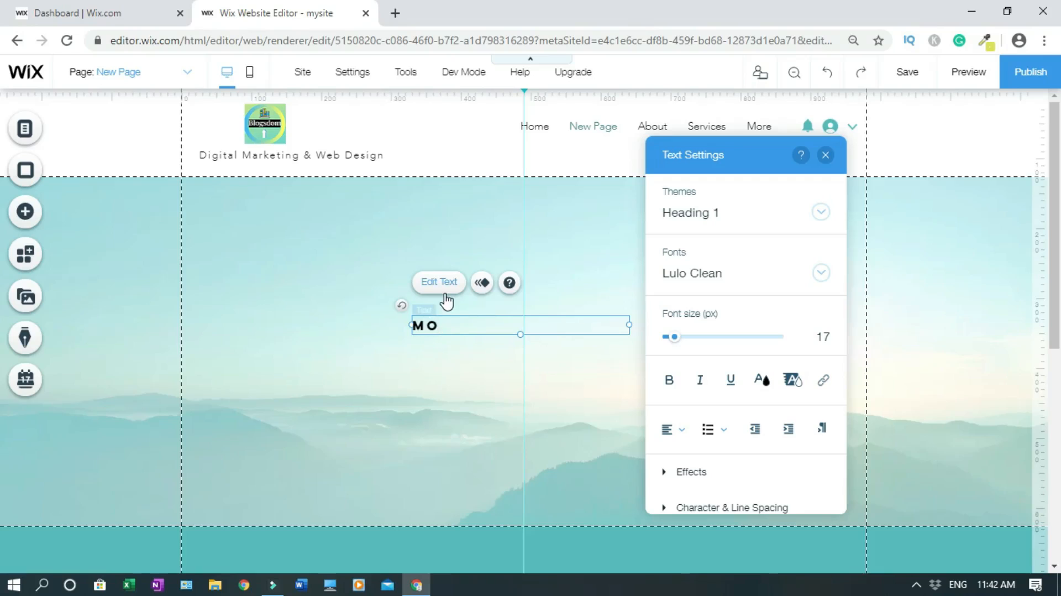
type("NEY IS SWEET")
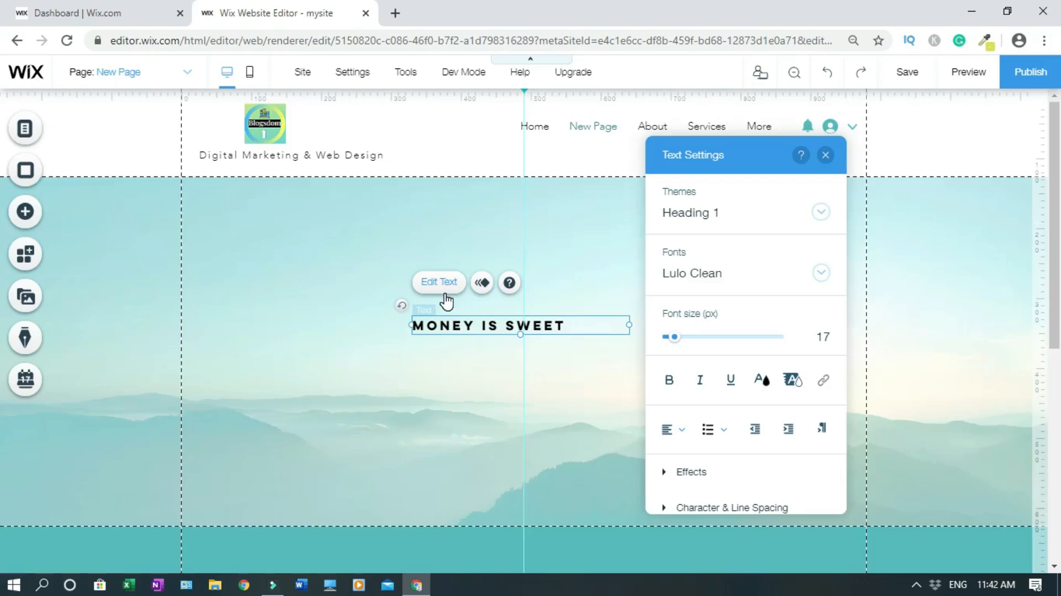
left_click_drag(675, 337, 696, 337)
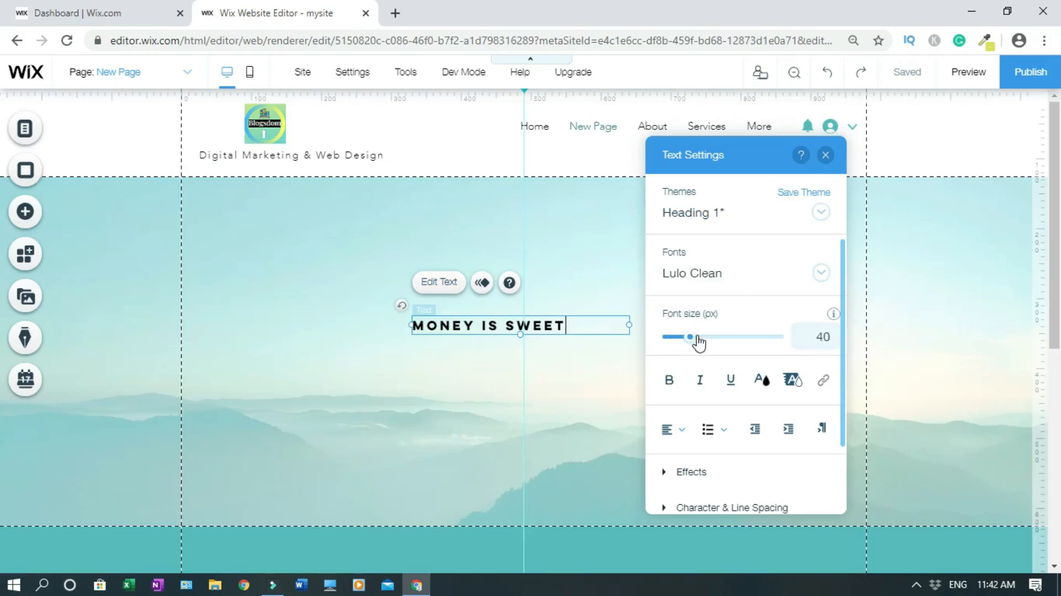
left_click(604, 253)
left_click(519, 326)
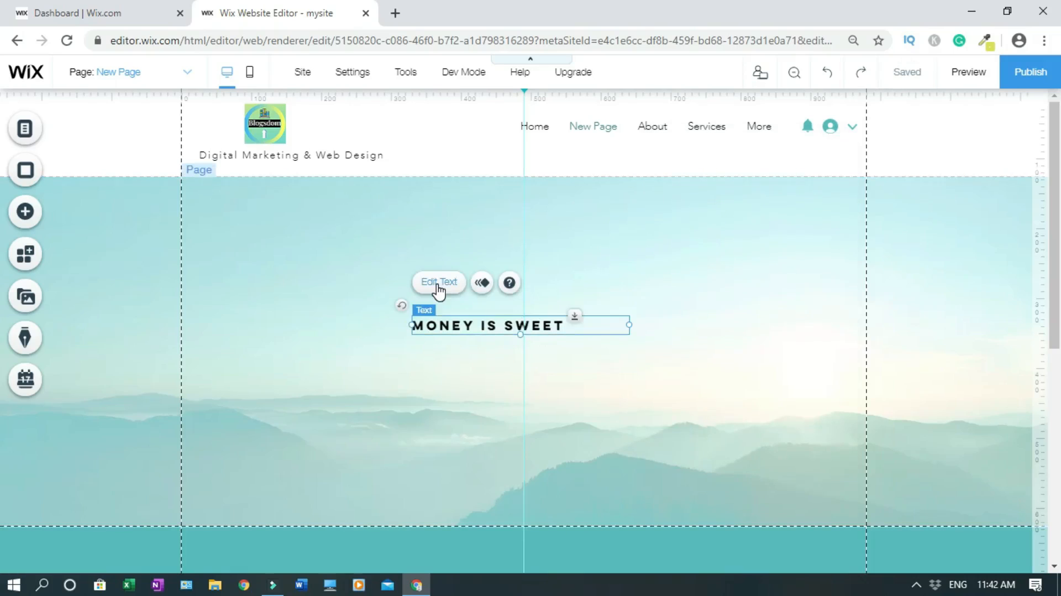
left_click(438, 283)
mouse_move(670, 336)
left_mouse_down()
mouse_move(681, 338)
mouse_move(667, 336)
left_mouse_up()
left_click(825, 155)
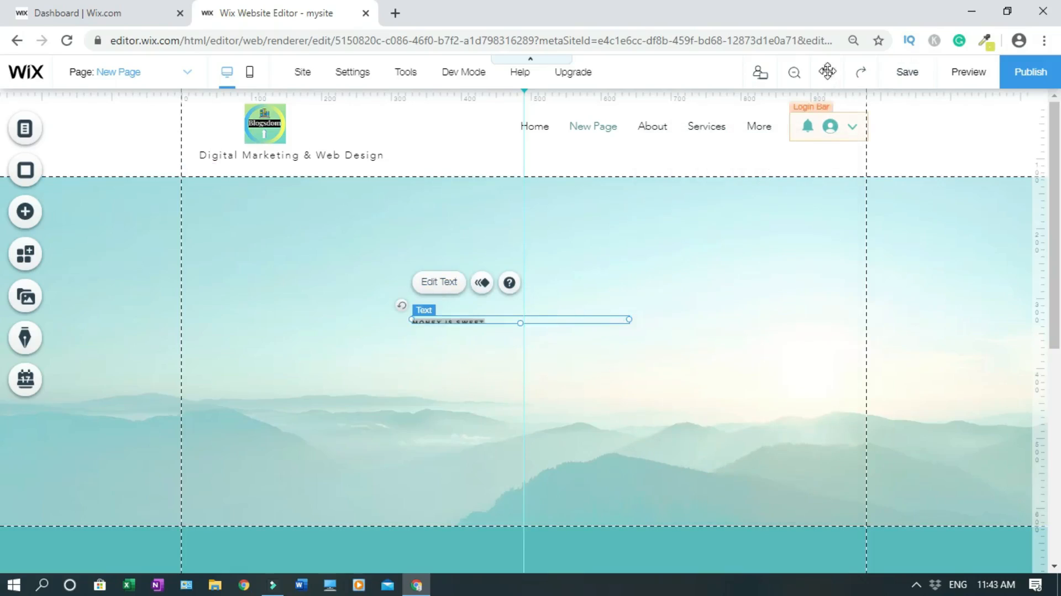
left_click(831, 75)
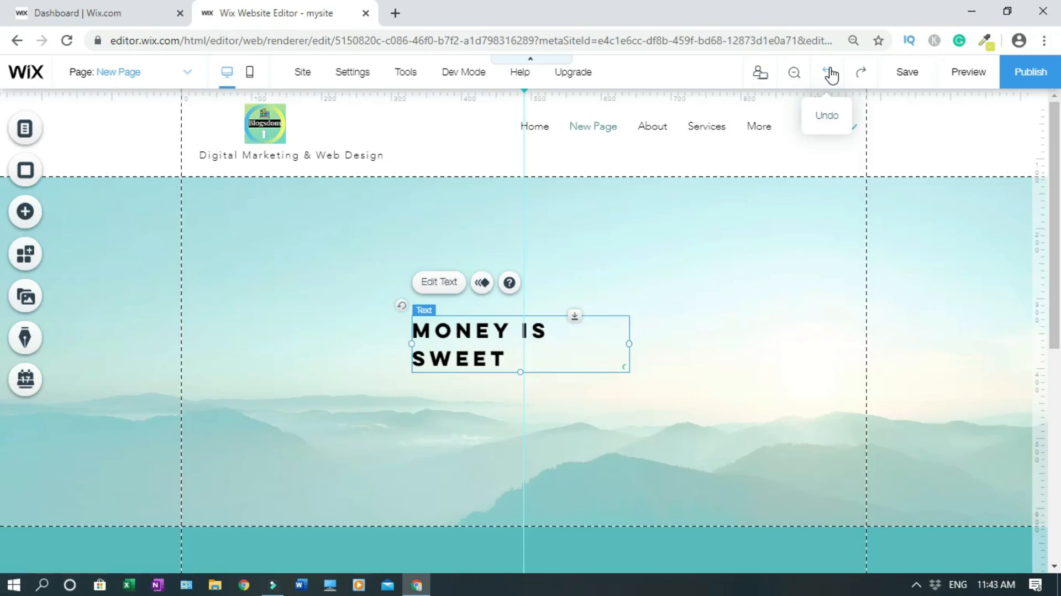
left_click(831, 75)
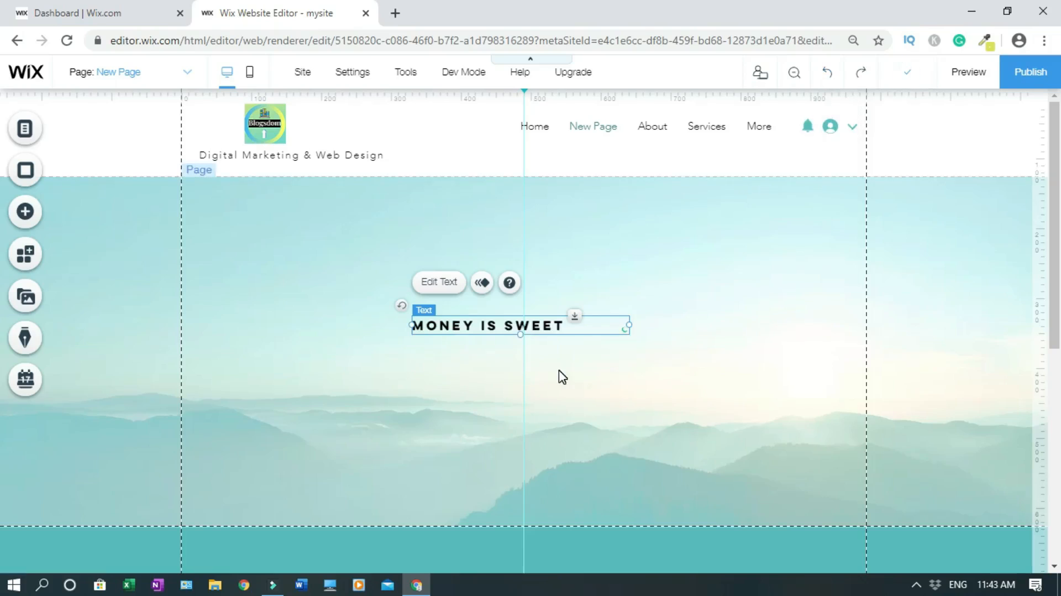
Enlarge the "MONEY IS SWEET" heading on one line in a box about 475 px wide and center it near the page's top.
left_click(561, 374)
left_click(496, 326)
left_click(440, 282)
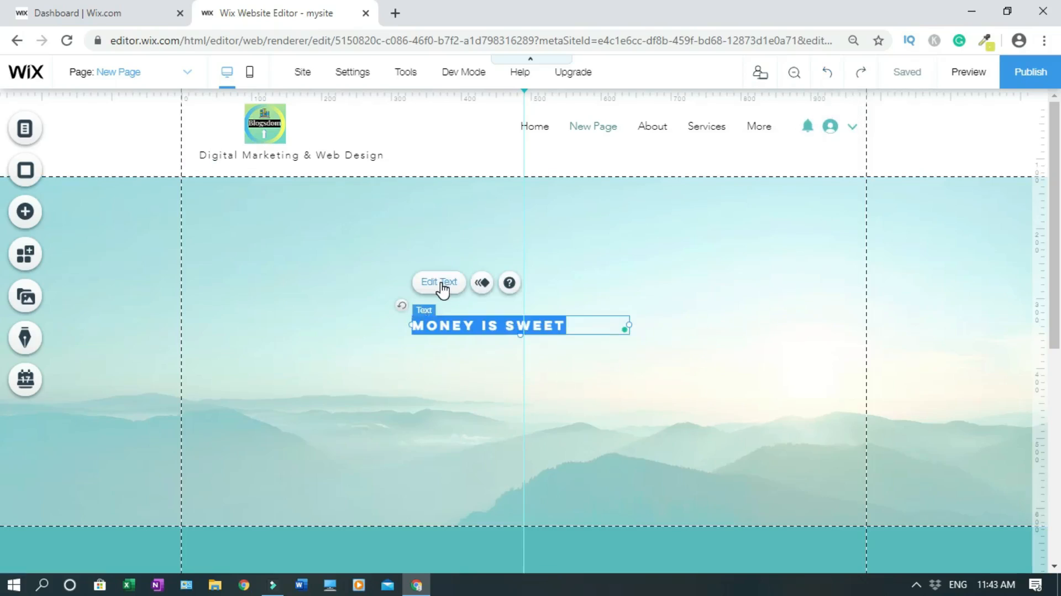
left_click_drag(674, 338, 745, 332)
left_click(561, 320)
left_click(561, 319)
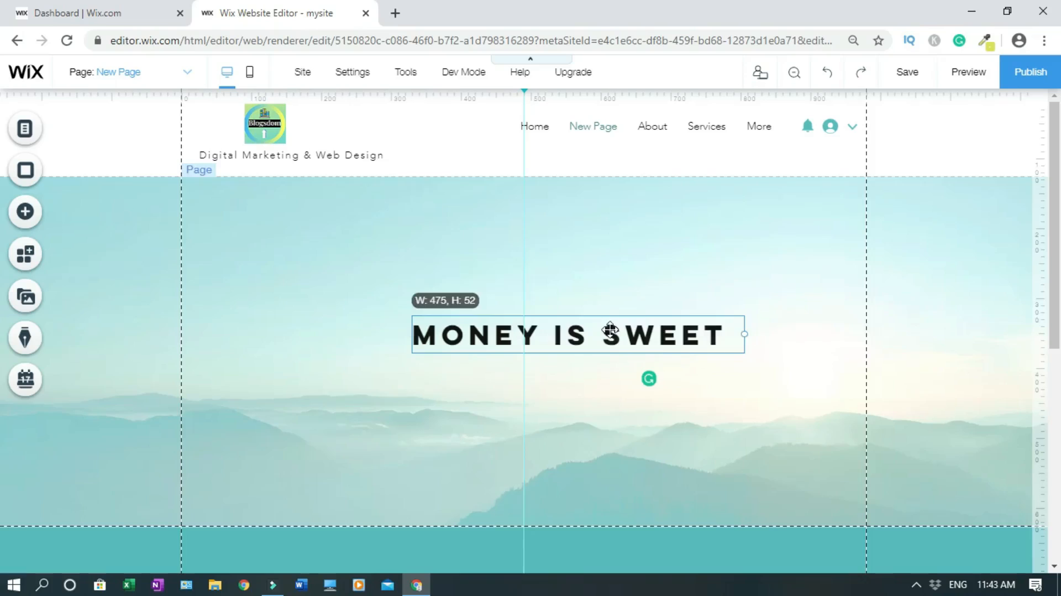
left_click_drag(596, 321, 530, 251)
left_click(644, 358)
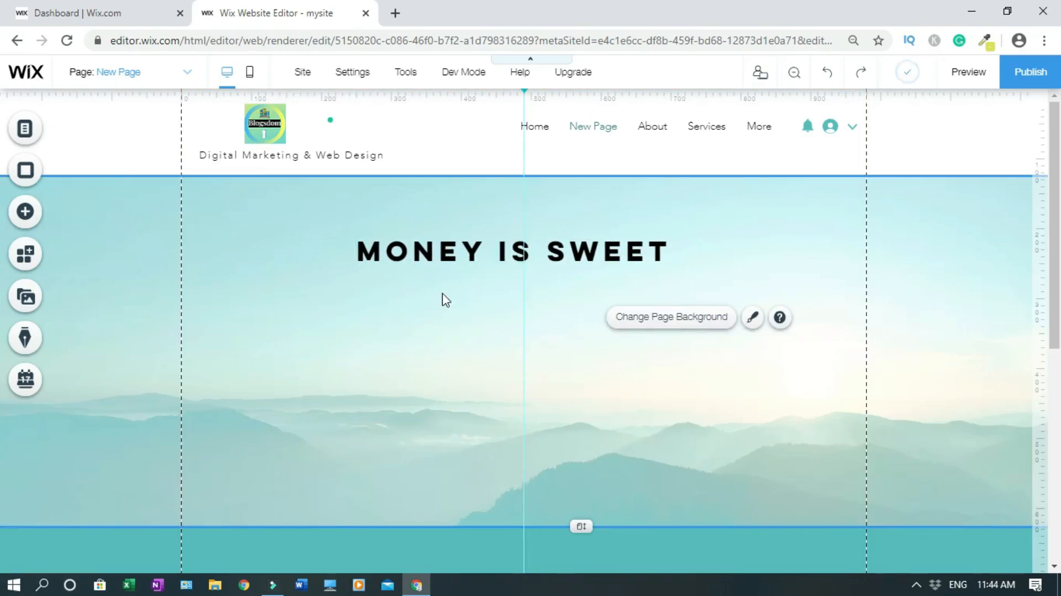
Add a themed paragraph below the heading, duplicate it, and arrange the two copies one above the other.
left_click(25, 211)
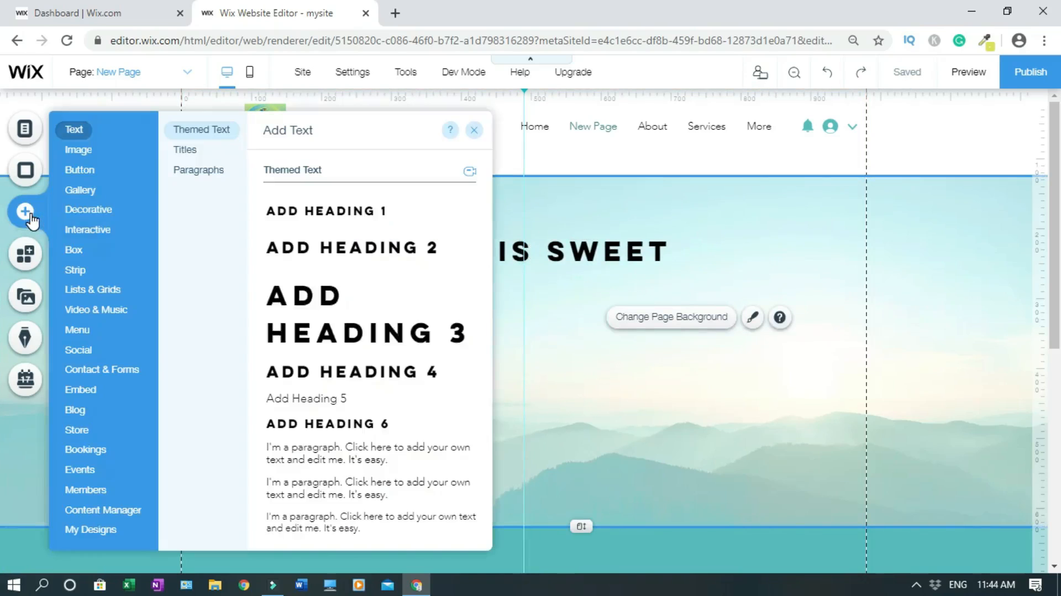
left_click(307, 456)
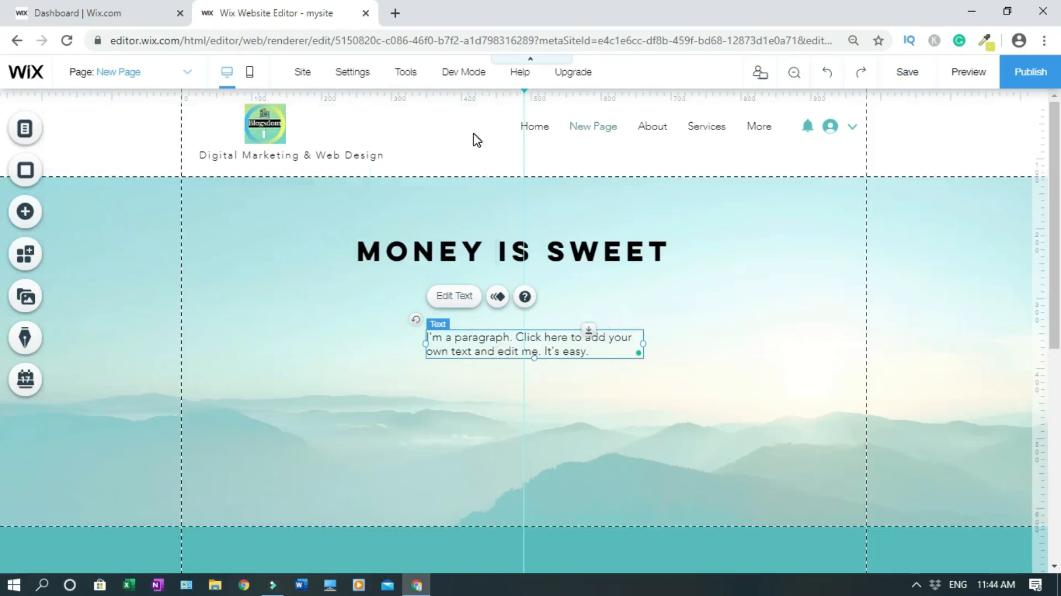
right_click(596, 339)
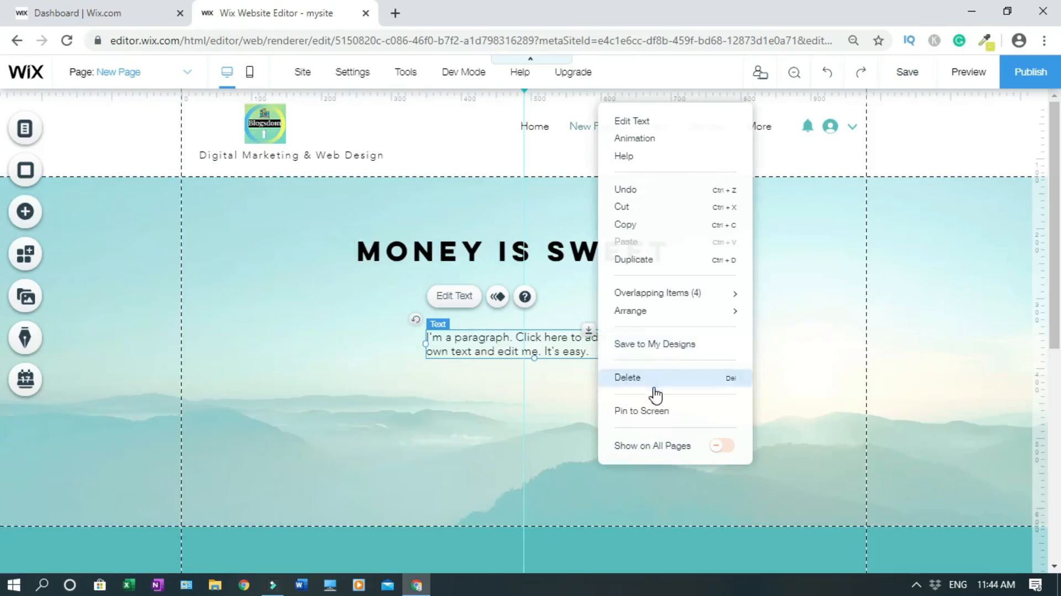
left_click(637, 261)
left_click_drag(571, 367, 558, 408)
left_click_drag(540, 338, 540, 315)
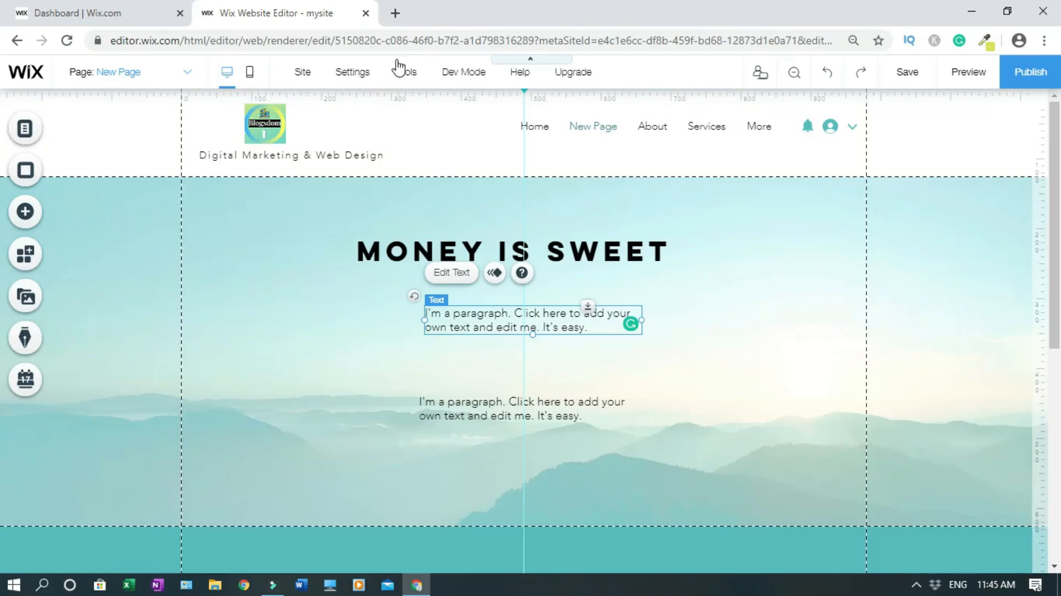
Search the web for "lorem" in a new browser tab and open the lipsum.com website.
left_click(395, 12)
type("lorem")
key("Return")
left_click(323, 216)
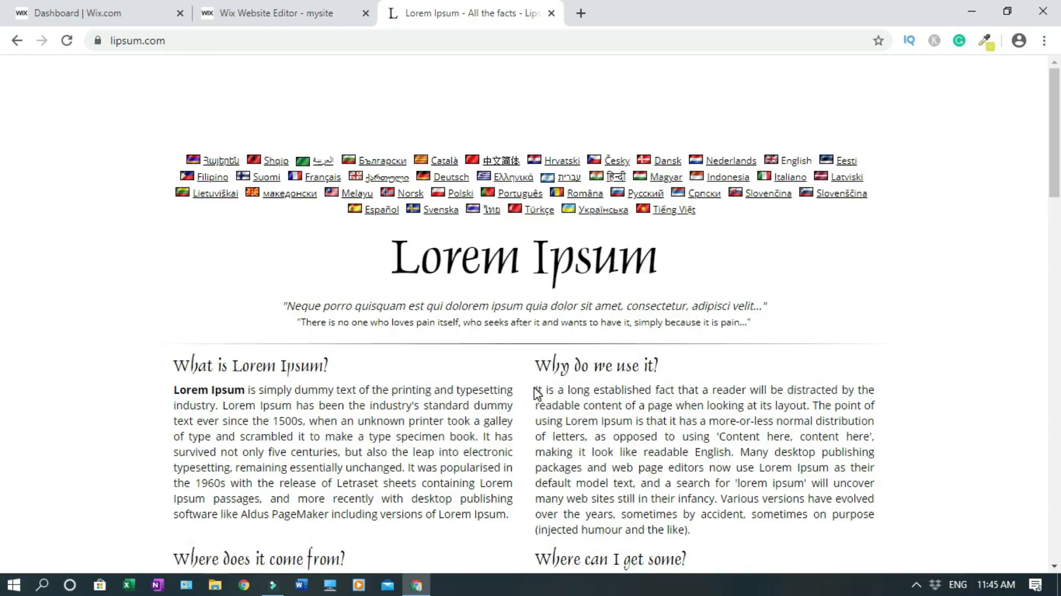
Copy the full paragraph under "Why do we use it?" on lipsum.com.
double_click(585, 422)
left_click_drag(535, 390, 735, 538)
left_click(642, 351)
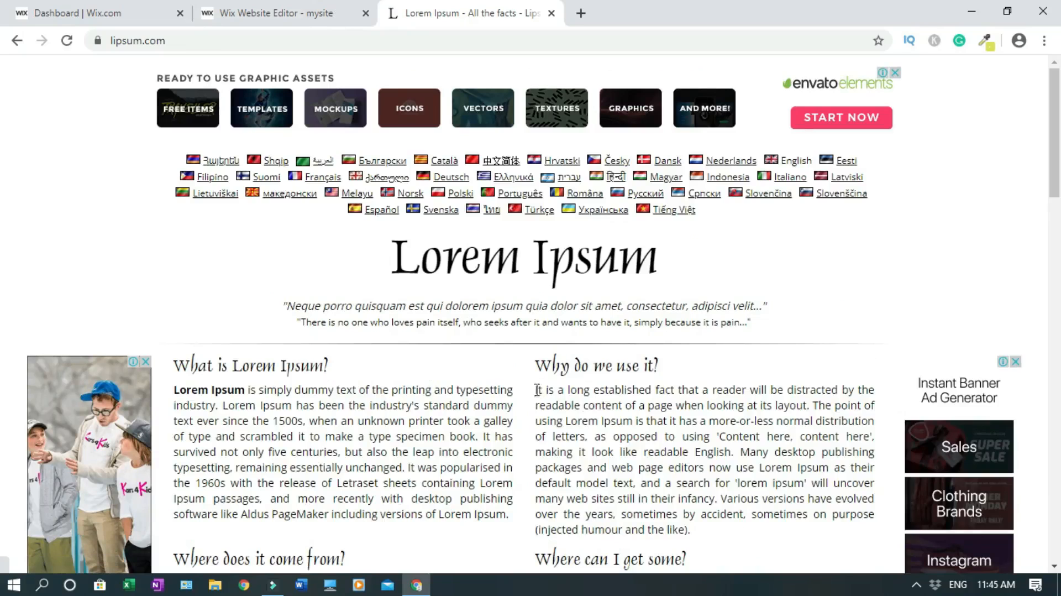
left_click_drag(539, 390, 727, 550)
key("ctrl+c")
Switch to the Wix editor and replace the upper paragraph's placeholder with the copied Lorem Ipsum text.
left_click(276, 13)
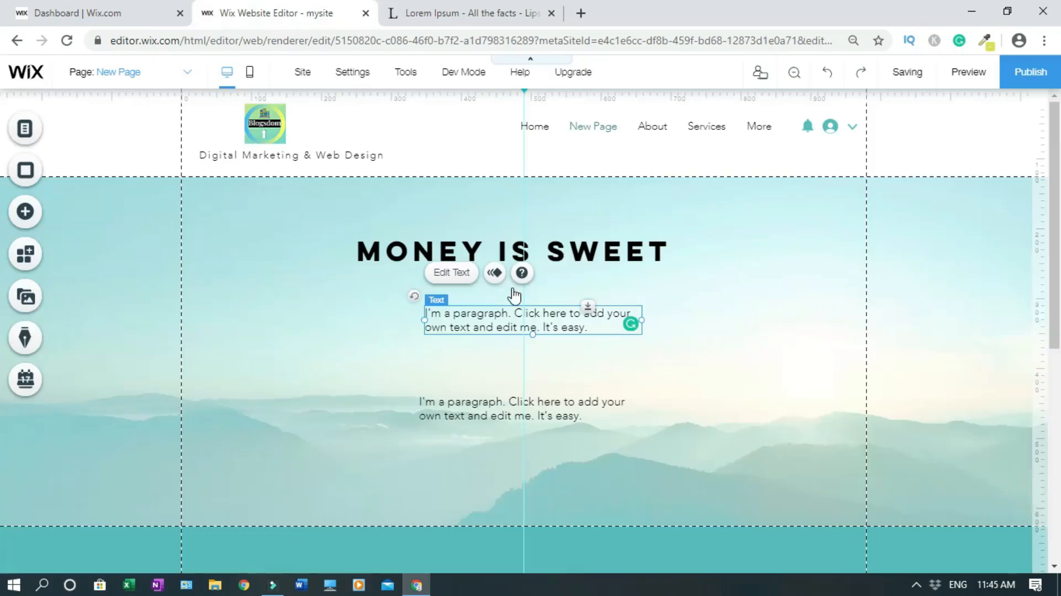
left_click(452, 274)
key("BackSpace")
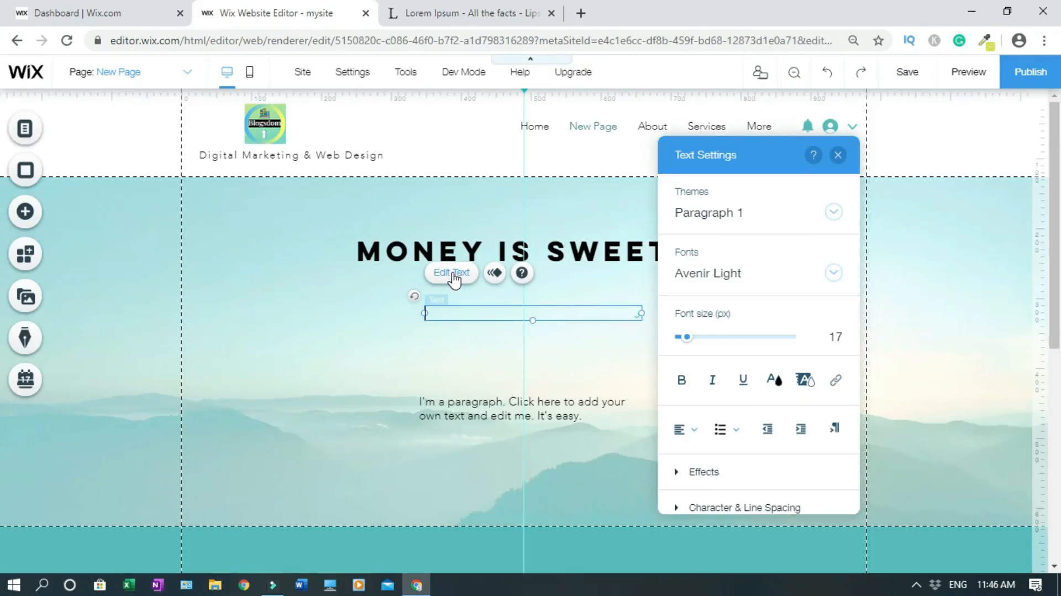
key("ctrl+v")
left_click(838, 155)
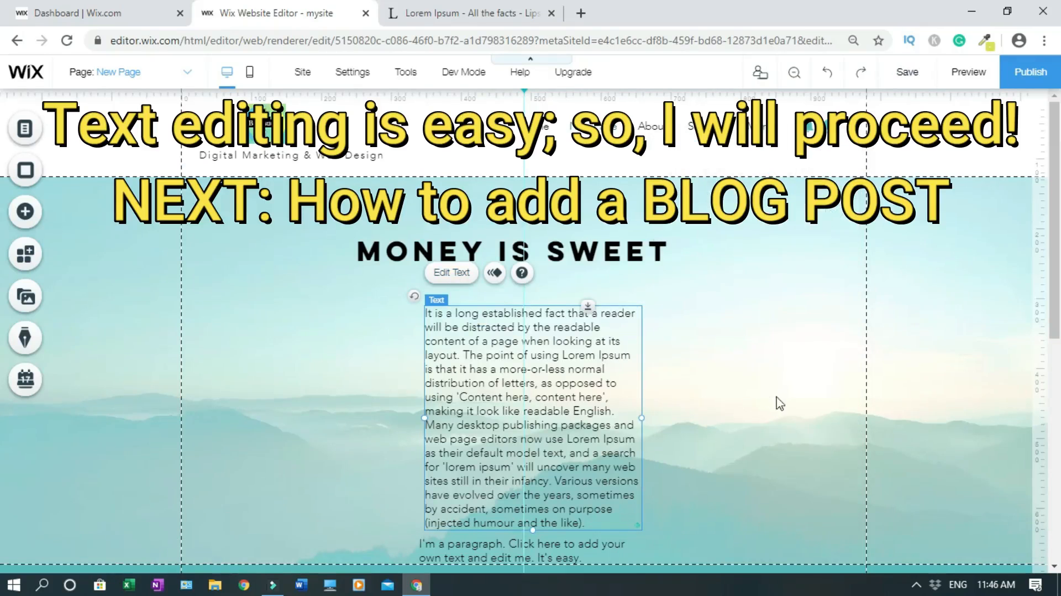
left_click_drag(779, 404, 781, 398)
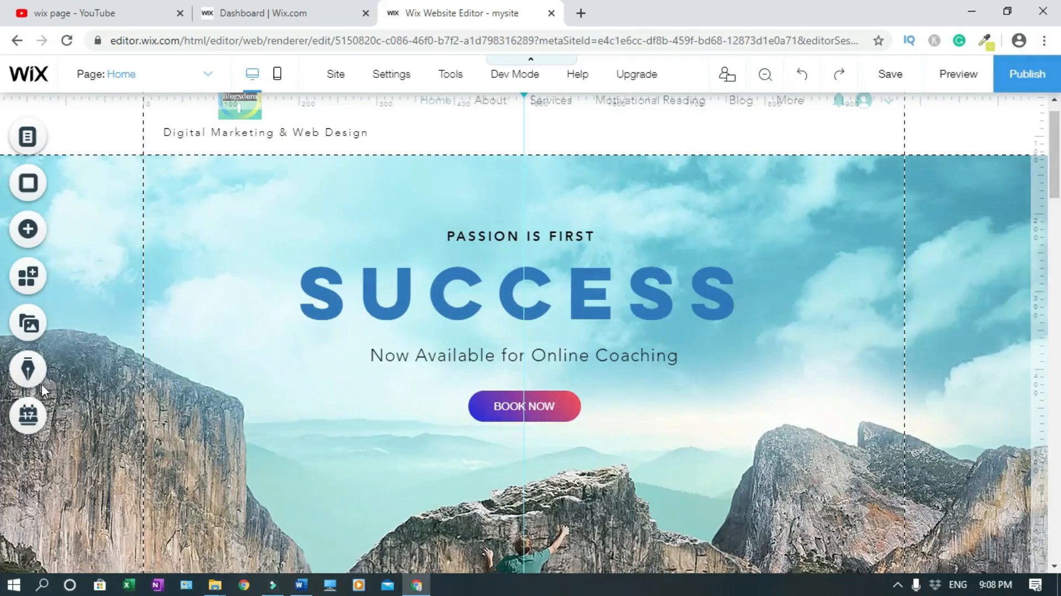
Create a new blog post from the Blog Manager and title it "How to create a Wix website".
left_click(27, 369)
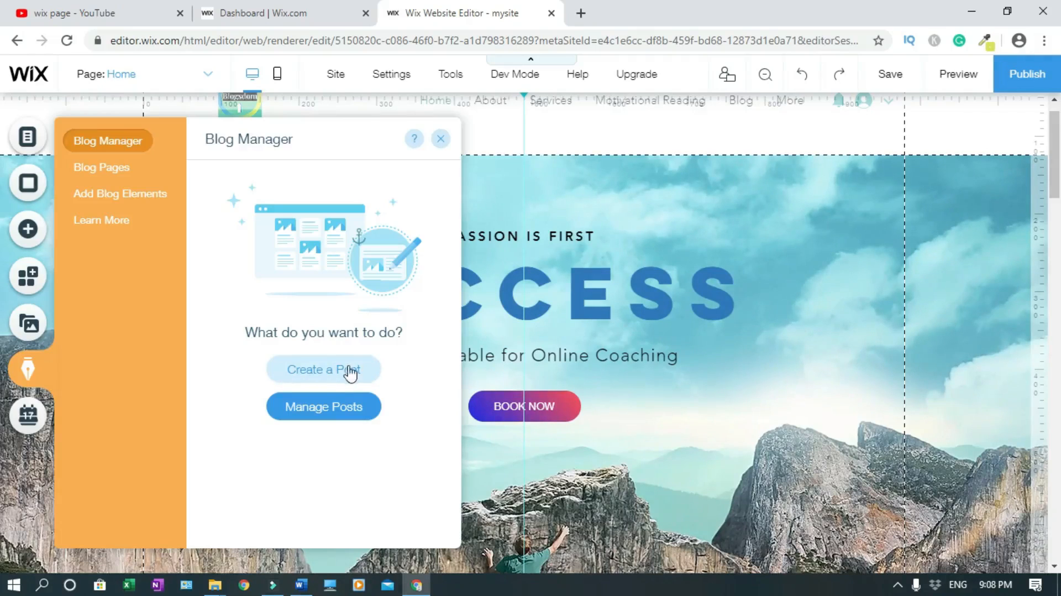
left_click(330, 384)
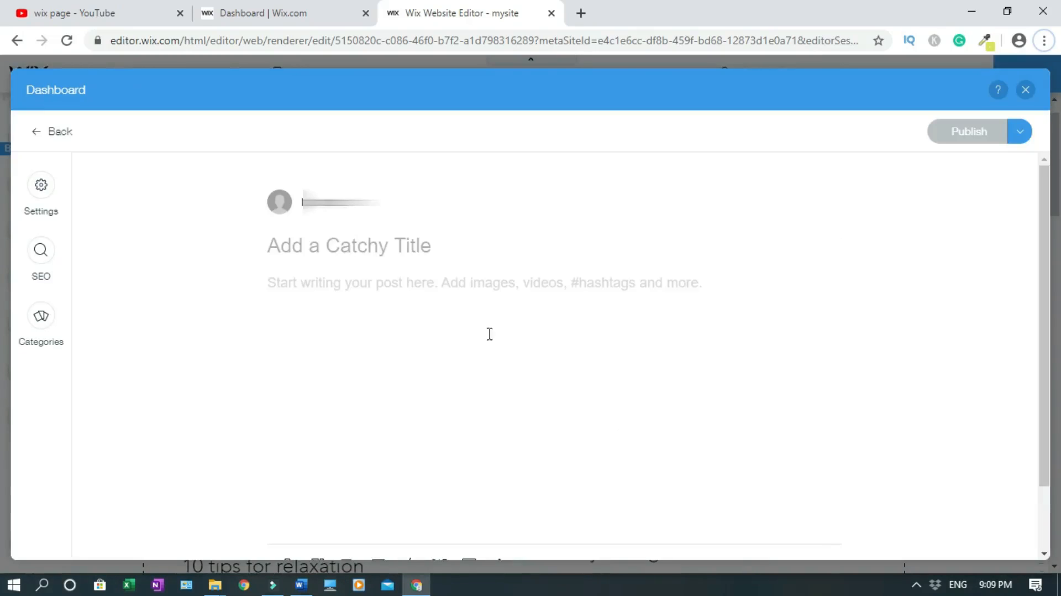
left_click(358, 249)
type("H")
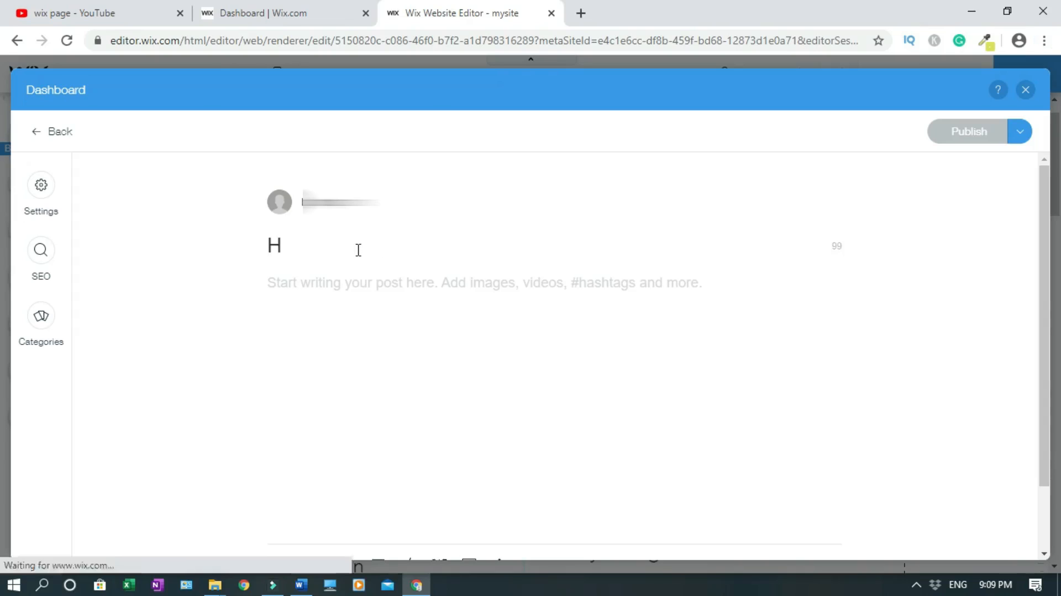
type("ow to crea")
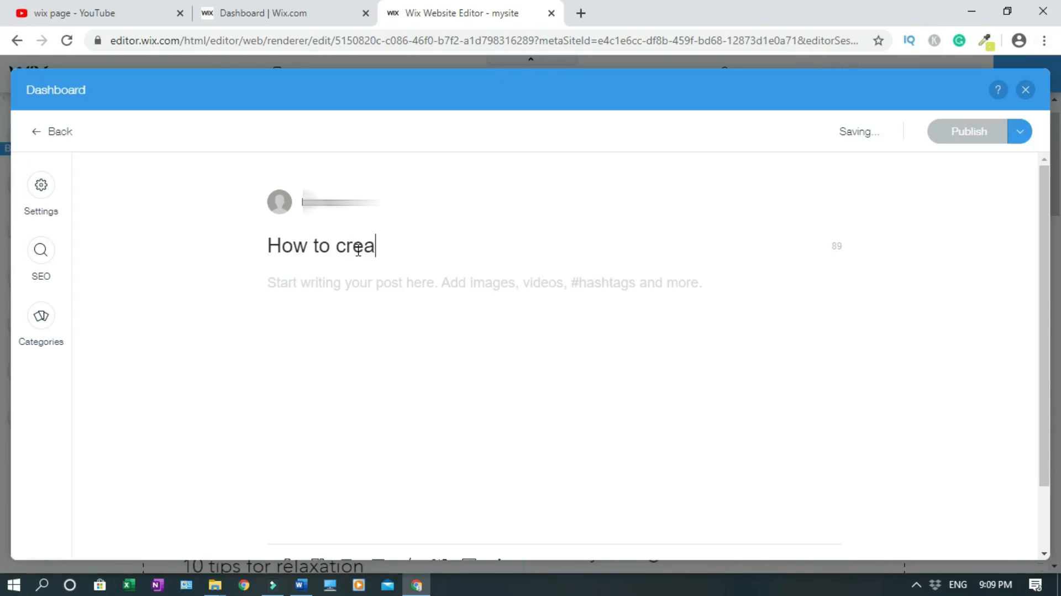
type("te a Wix website")
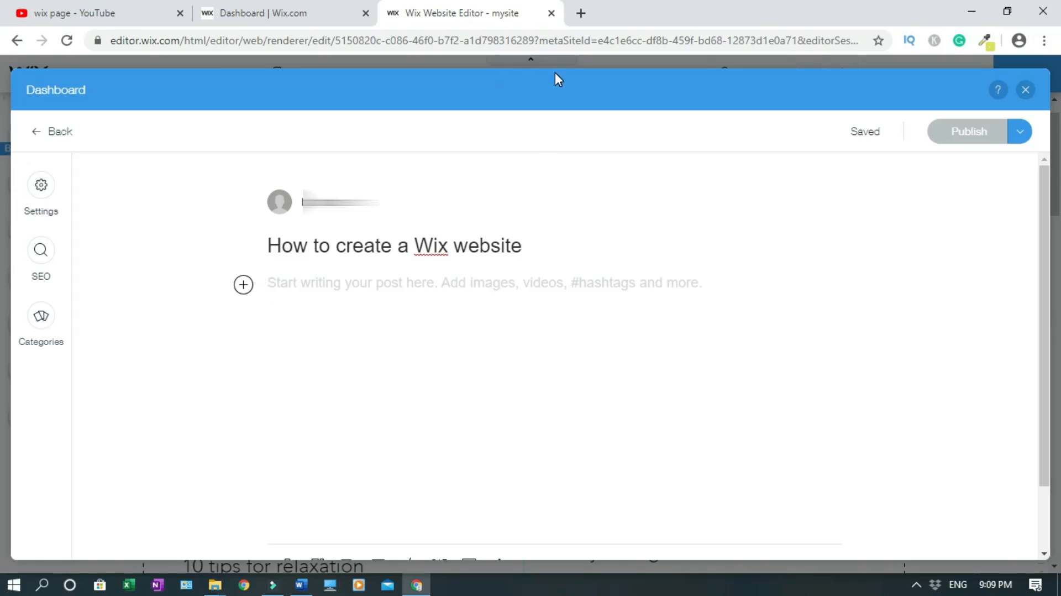
Open lipsum.com in a new browser tab and copy the paragraph under "Why do we use it?".
left_click(581, 14)
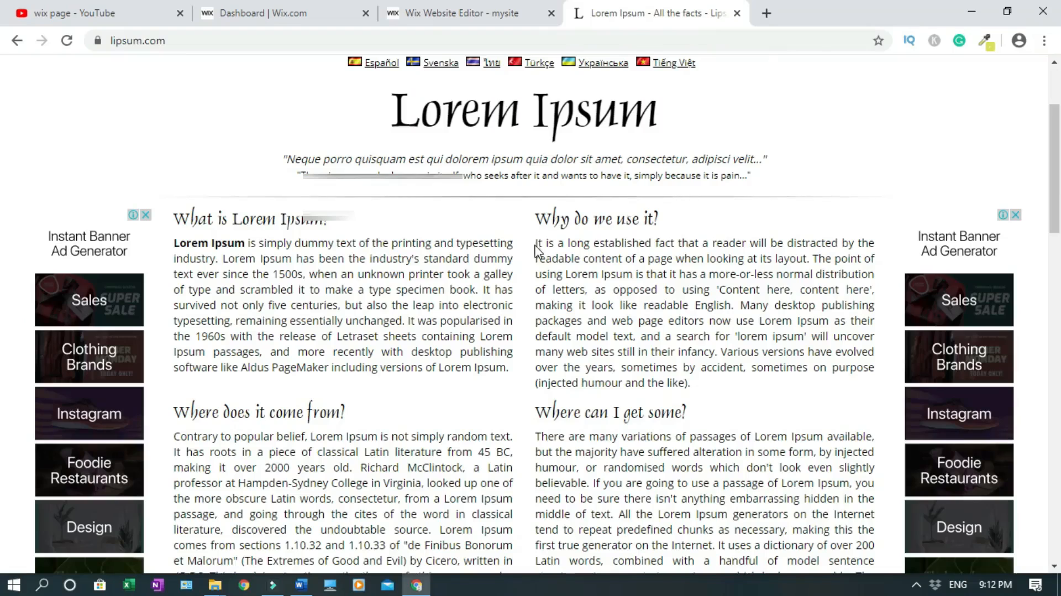
left_click_drag(536, 242, 712, 387)
key("ctrl+c")
Paste the copied text as the post's body and split it before "Many desktop publishing" with a blank line between paragraphs.
left_click(463, 14)
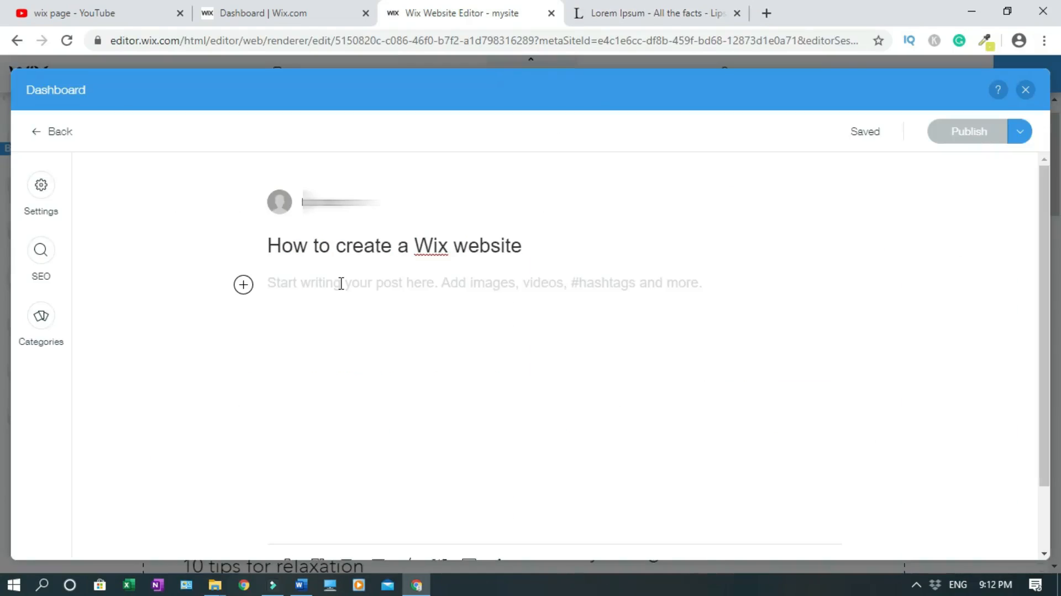
key("ctrl+v")
left_click(406, 349)
key("Return")
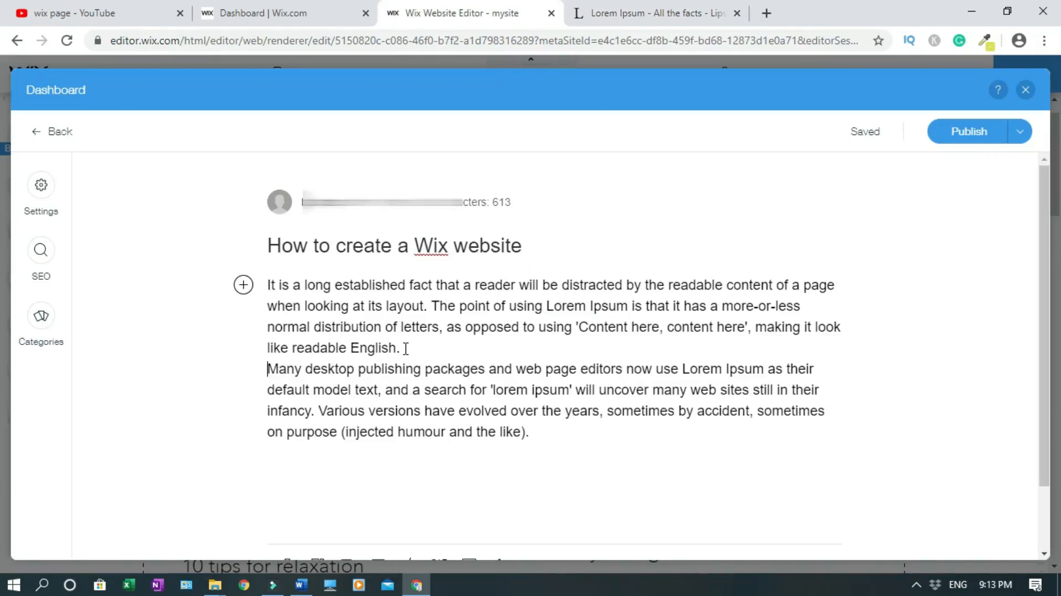
key("Return")
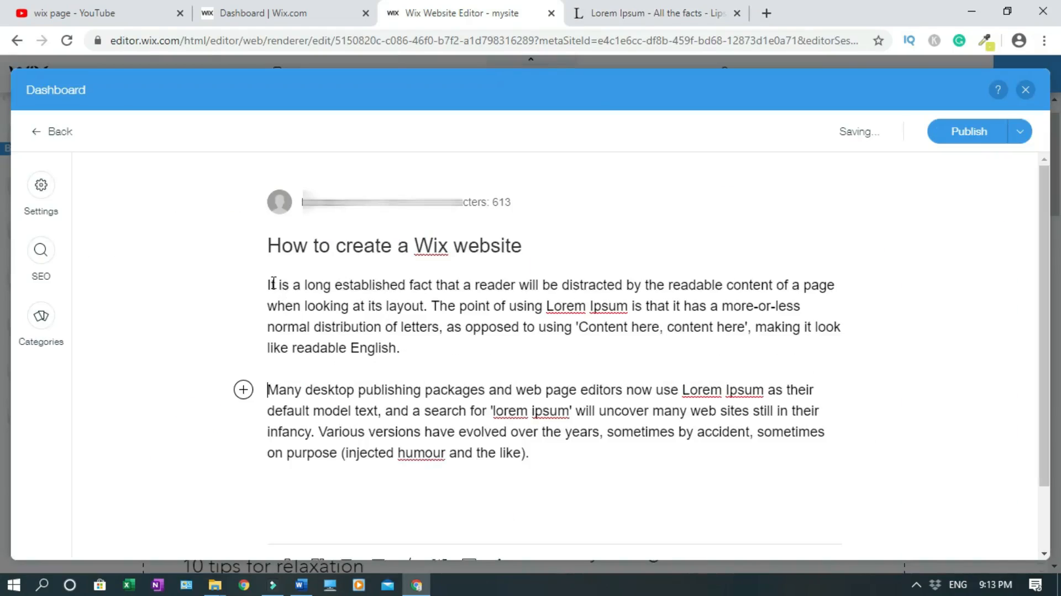
Insert the image "Blogsdom logo.png" from the site files above the blog post's first paragraph.
left_click(272, 284)
left_click(243, 284)
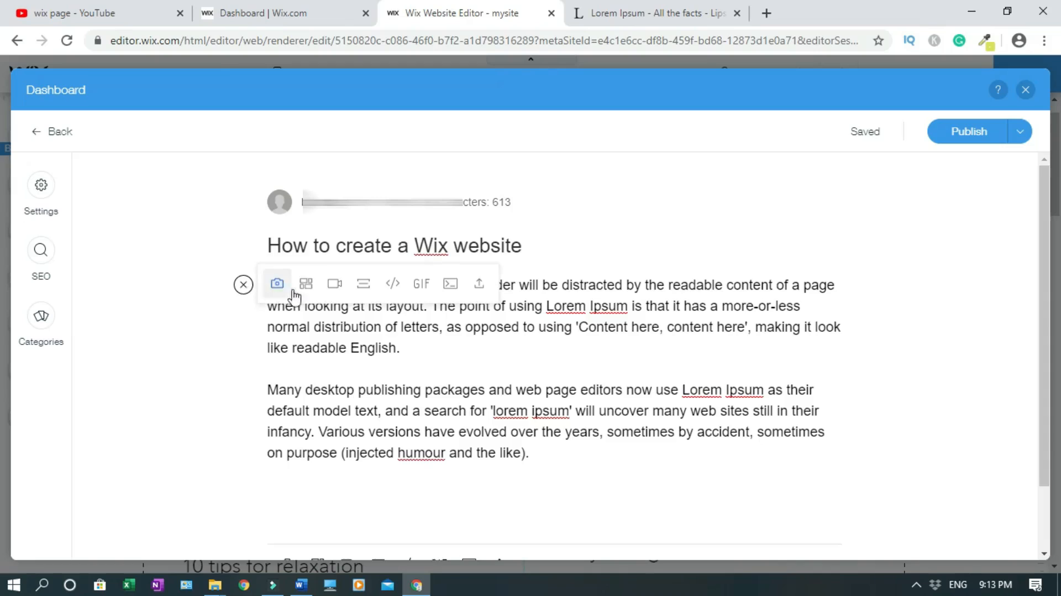
left_click(277, 284)
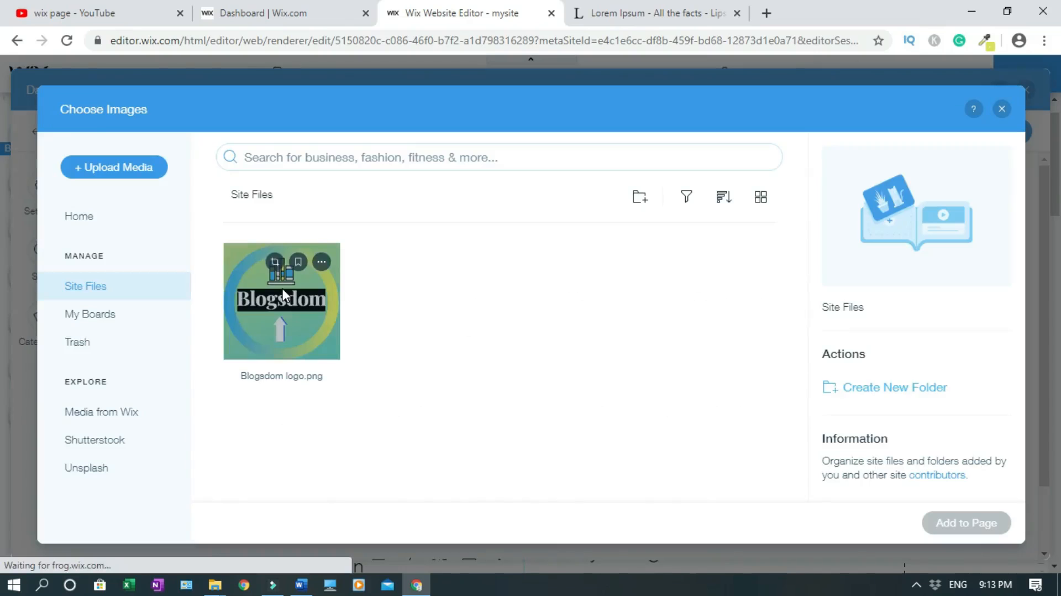
left_click(283, 289)
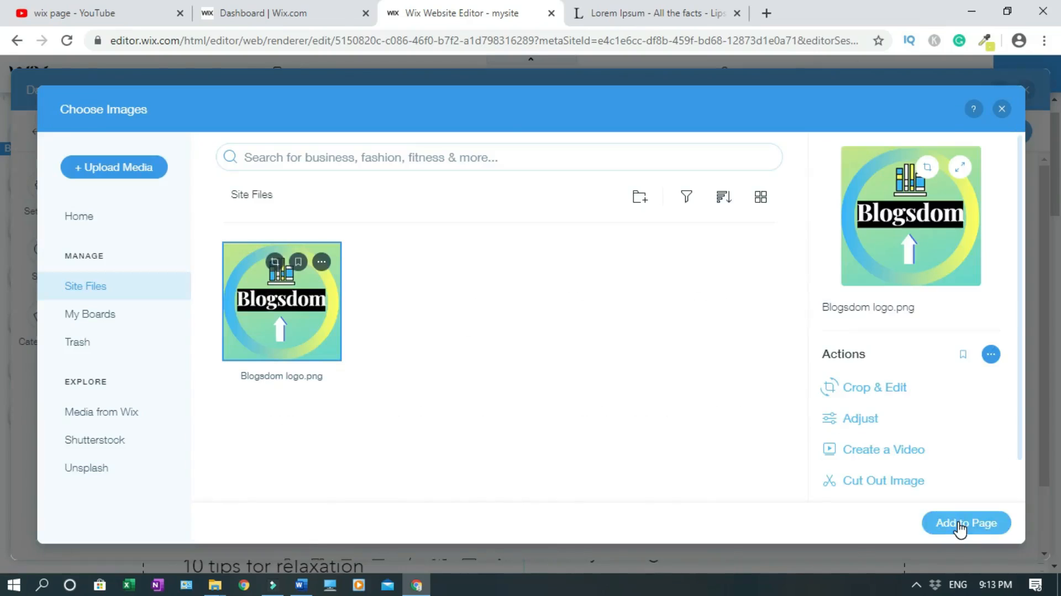
left_click(962, 524)
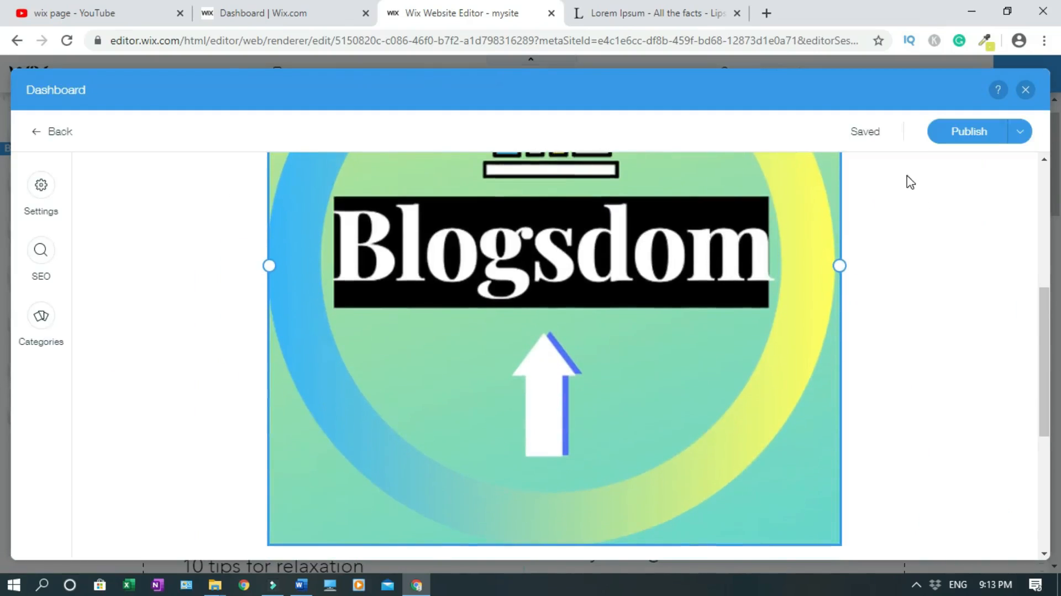
Shrink the logo image in the post to about half the text column's width.
left_click_drag(816, 254, 626, 186)
left_click_drag(1050, 346, 1047, 226)
left_click_drag(733, 423, 621, 356)
left_click_drag(1049, 216, 1059, 397)
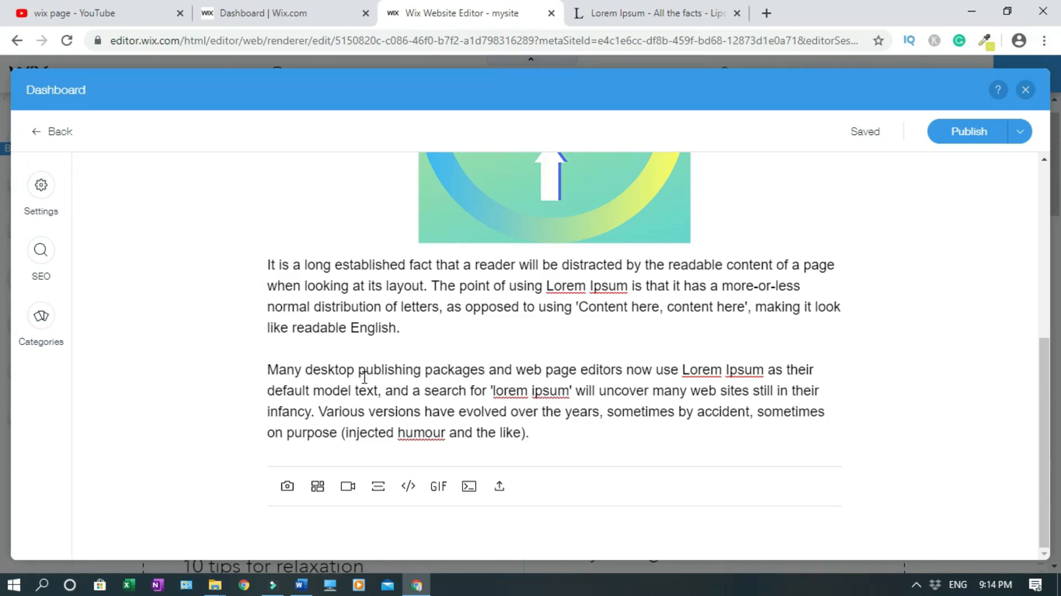
left_click_drag(683, 370, 767, 371)
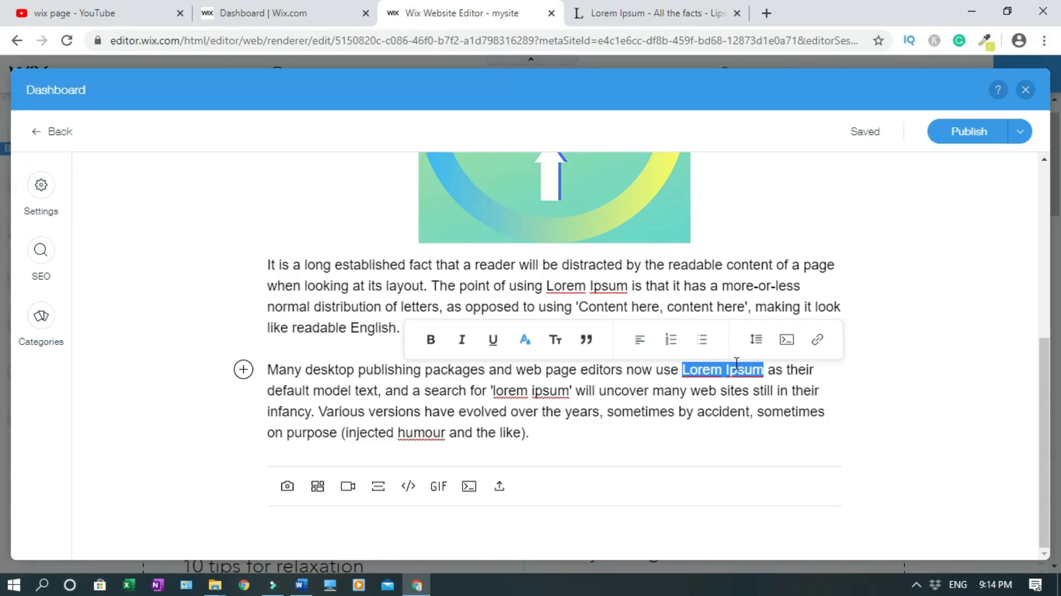
left_click(816, 340)
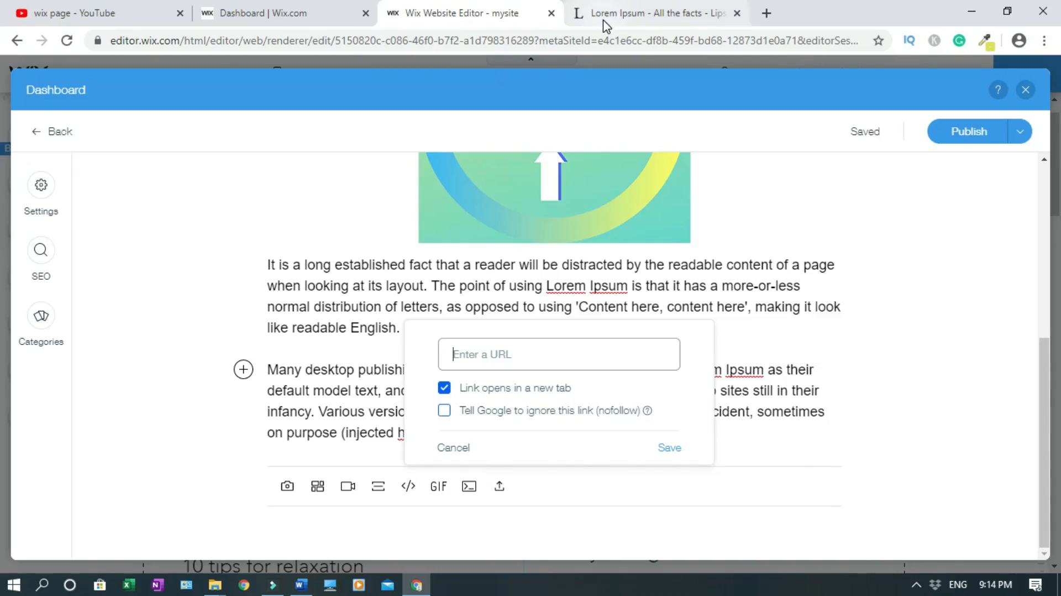
left_click(605, 17)
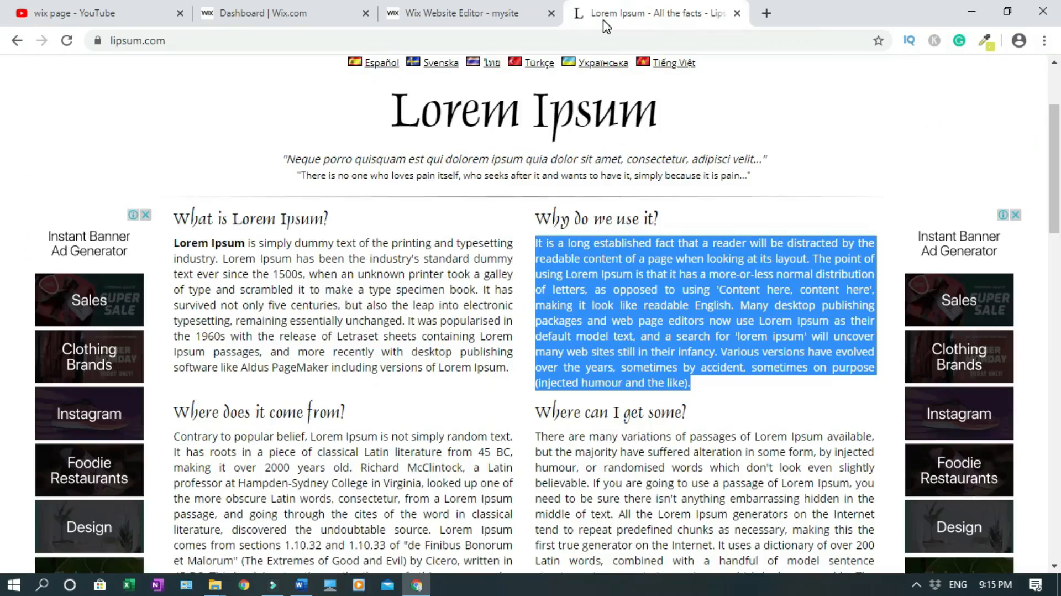
left_click(132, 42)
key("ctrl+c")
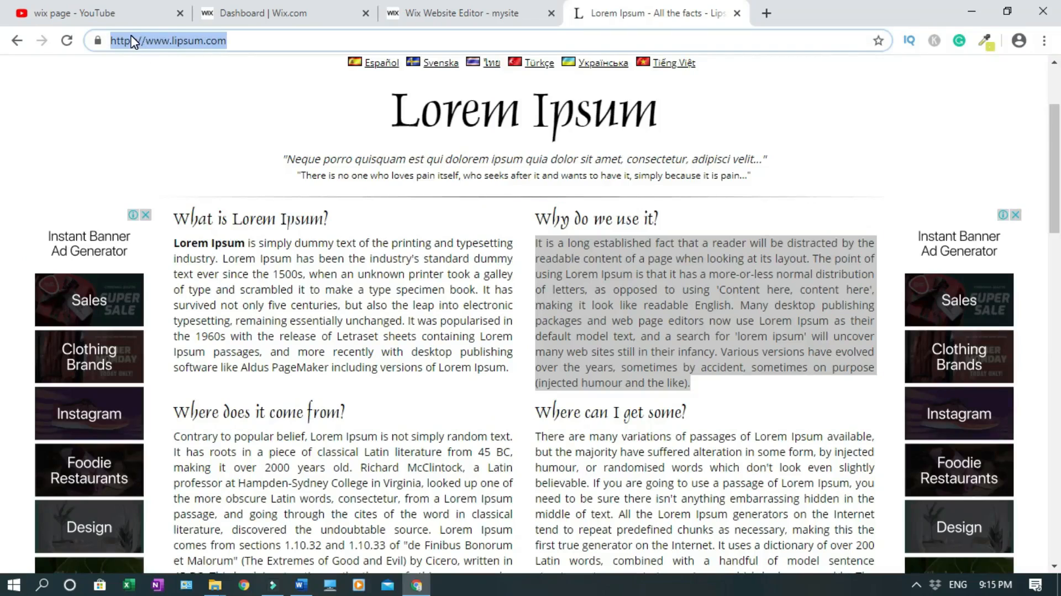
left_click(511, 15)
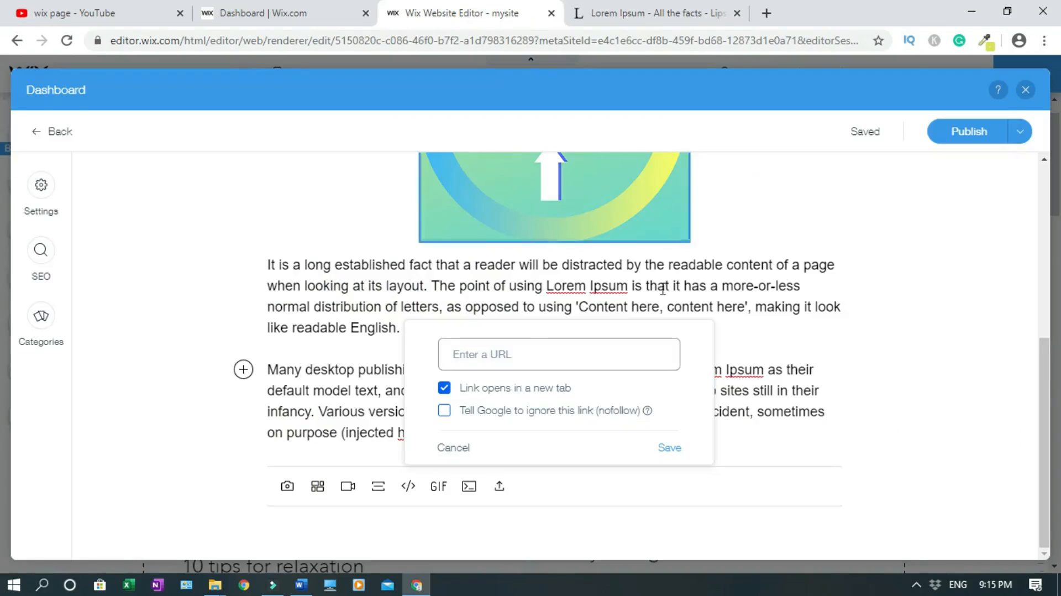
key("ctrl+v")
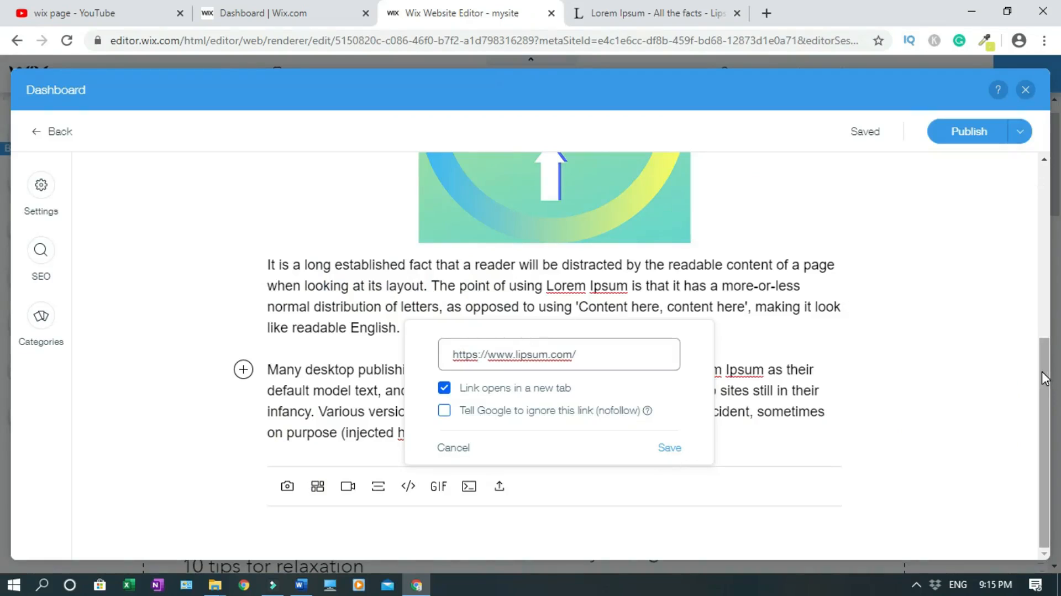
left_click(458, 449)
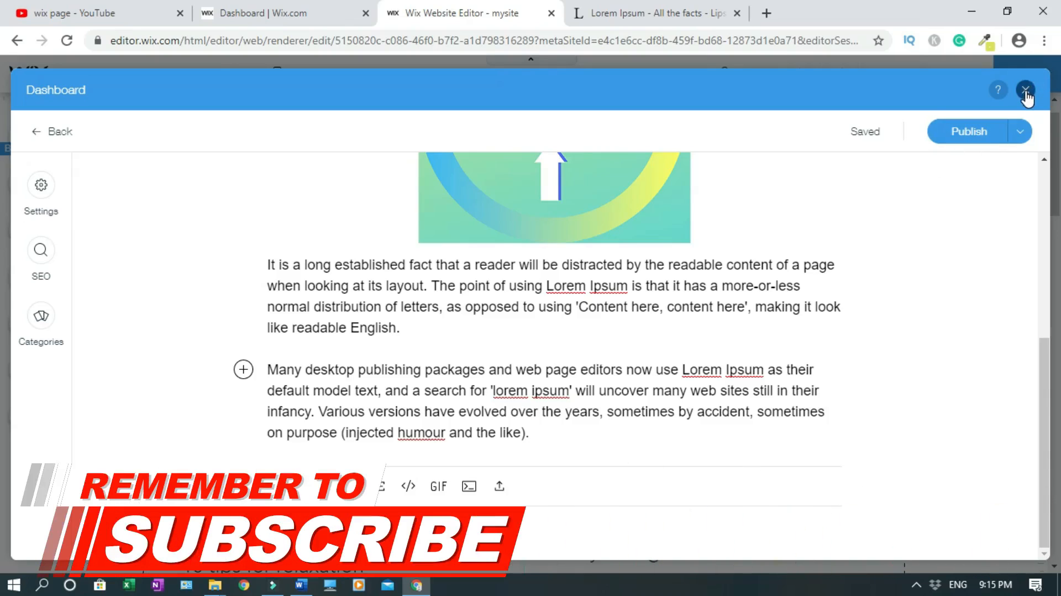
Close the blog post and the site editor, and log out of the Wix account from the dashboard.
left_click(1026, 91)
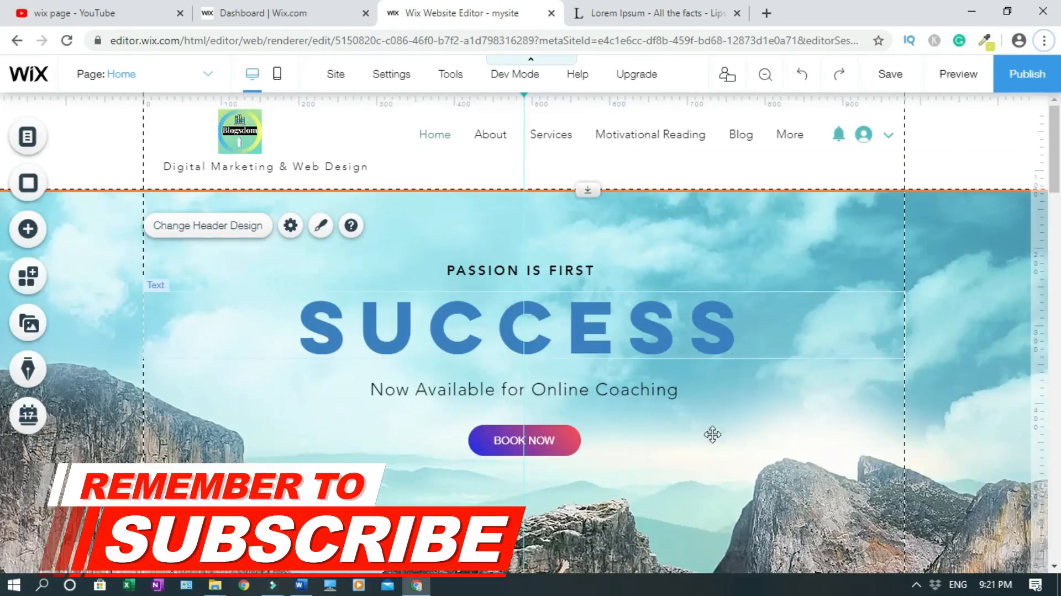
left_click(551, 13)
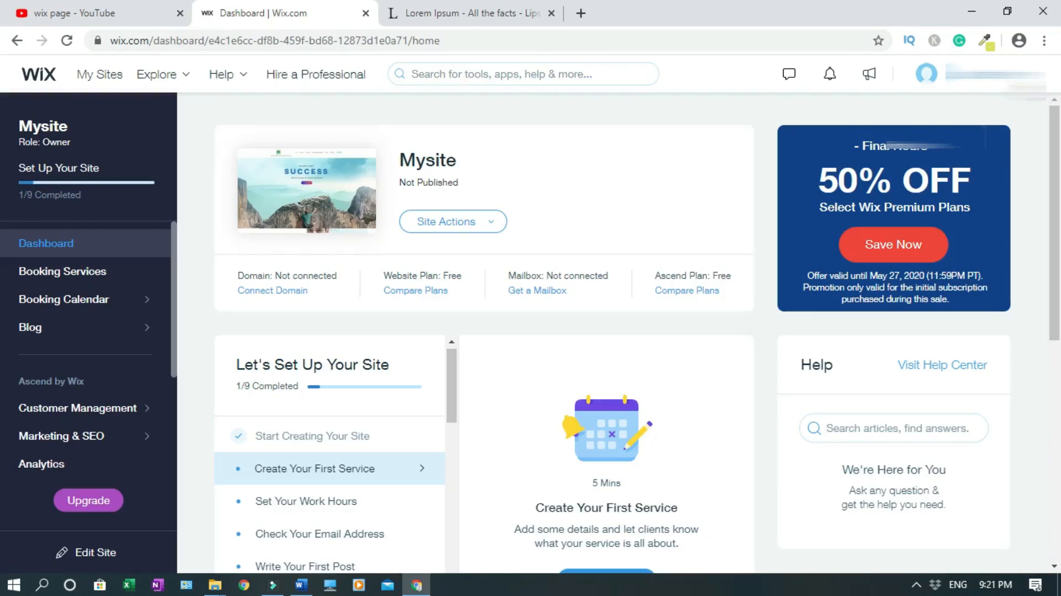
mouse_move(989, 74)
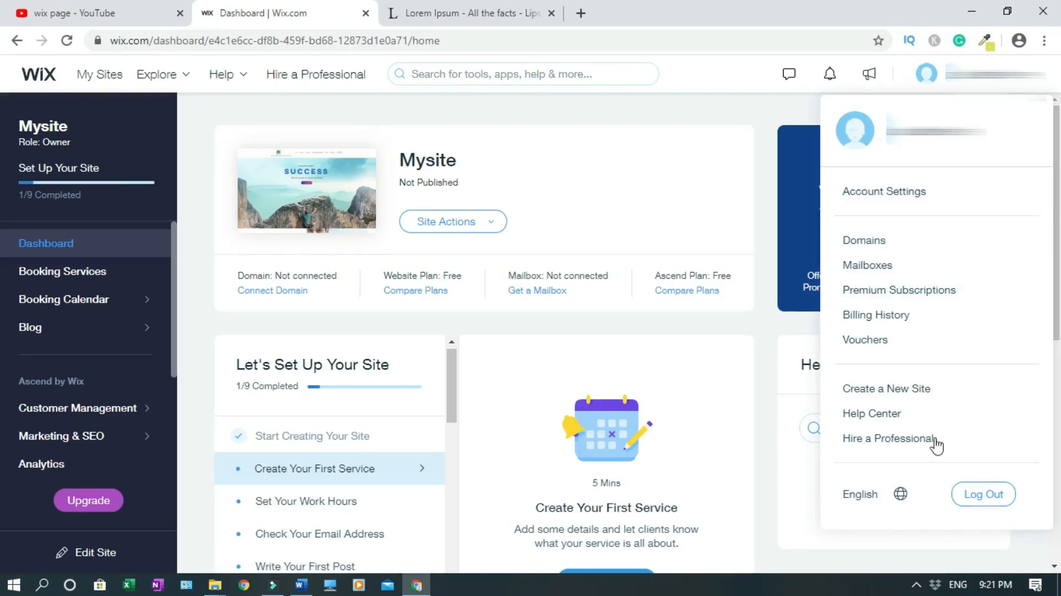
left_click(981, 502)
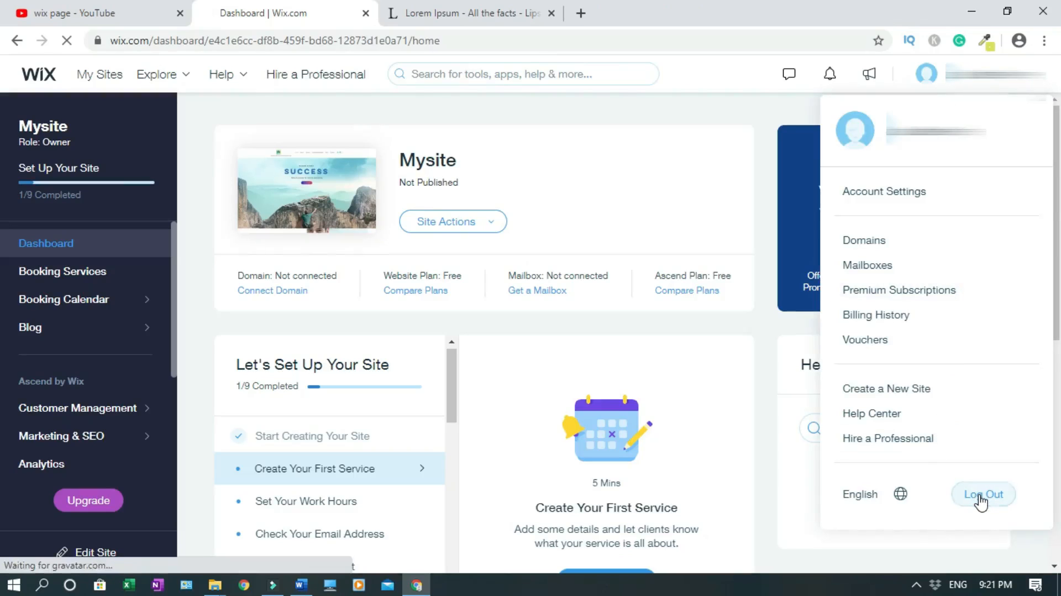